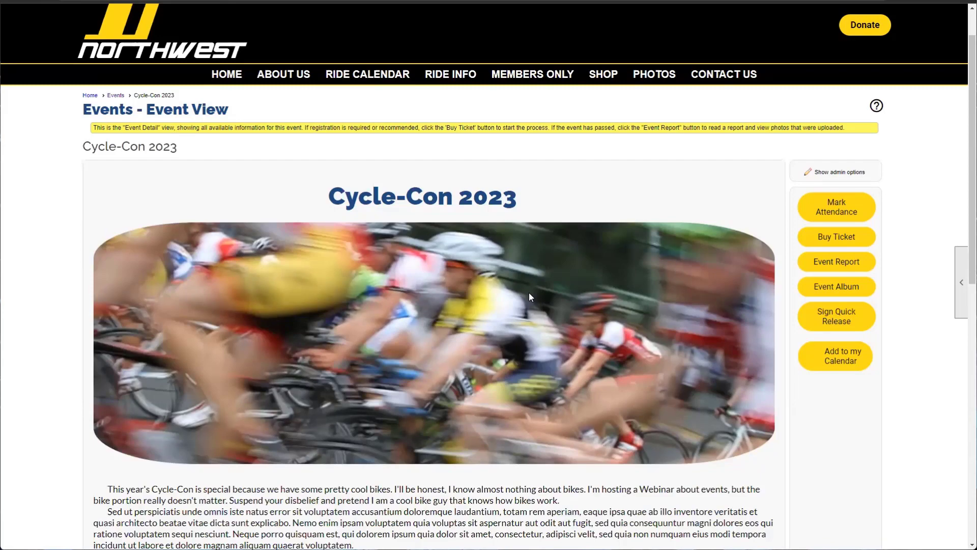
Step: Look over the Cycle-Con 2023 event page, including its registration details and the expanded Cycle-Con Helmet item
scroll(517, 304, "down", 5)
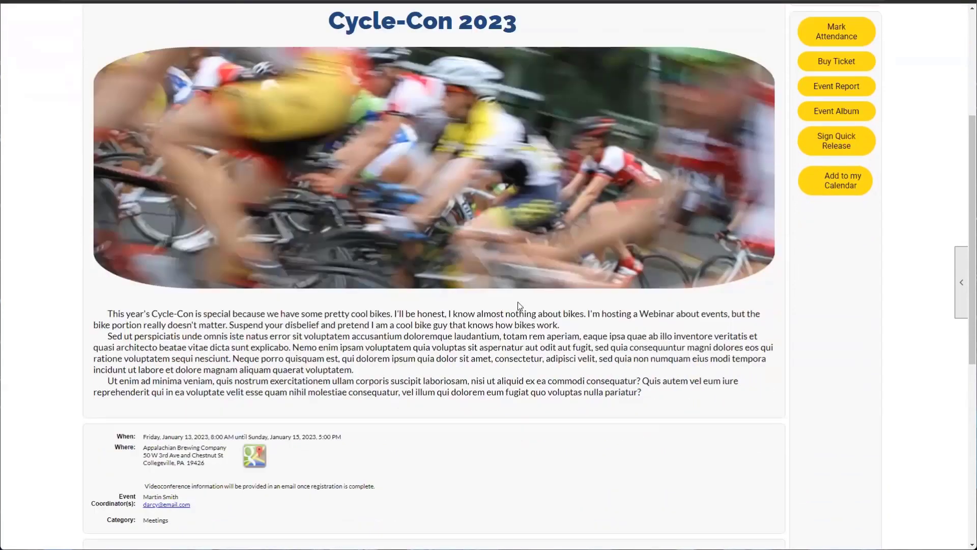
scroll(514, 303, "down", 7)
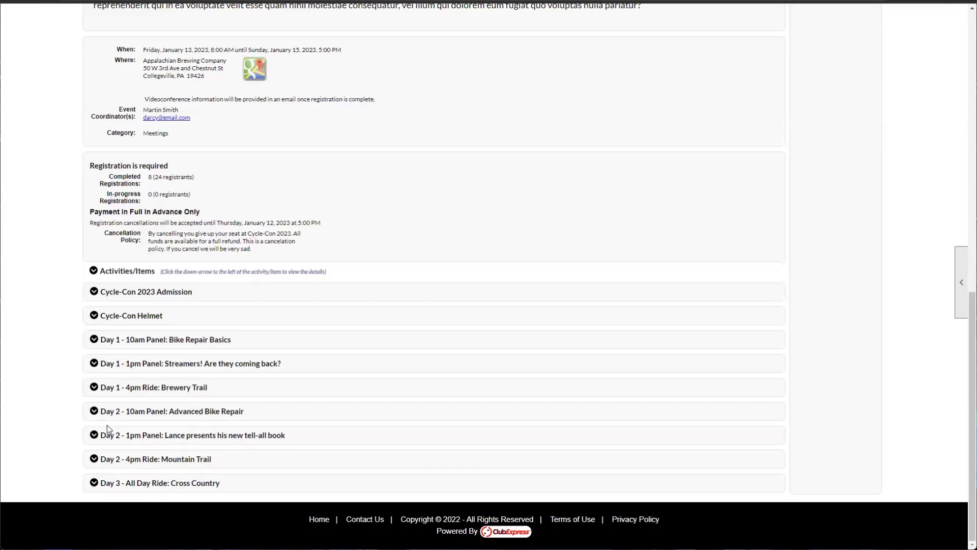
left_click(94, 316)
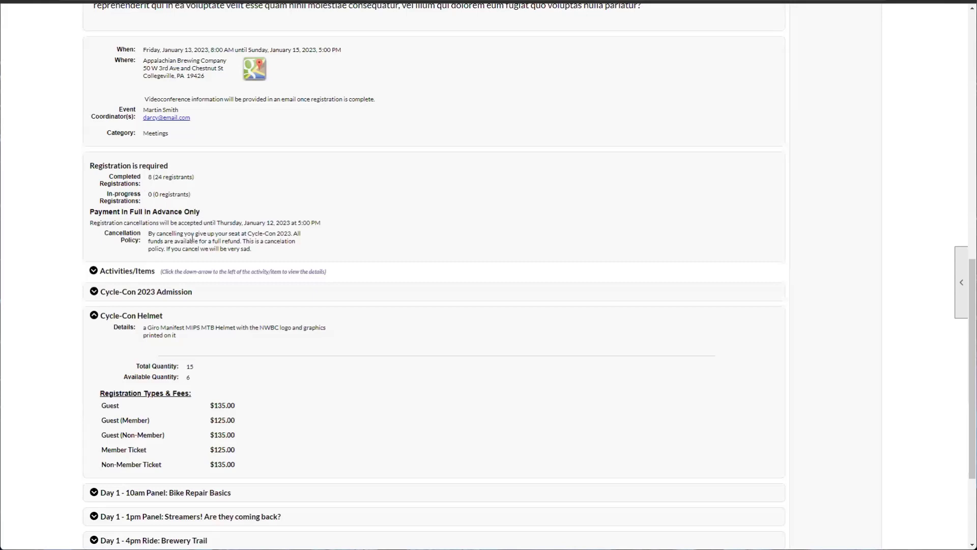
left_click(95, 316)
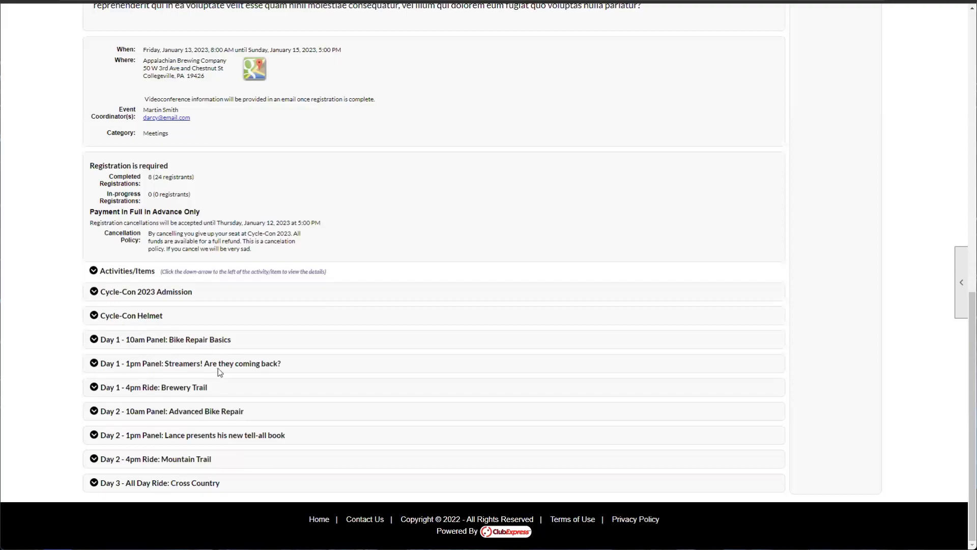
scroll(219, 366, "up", 6)
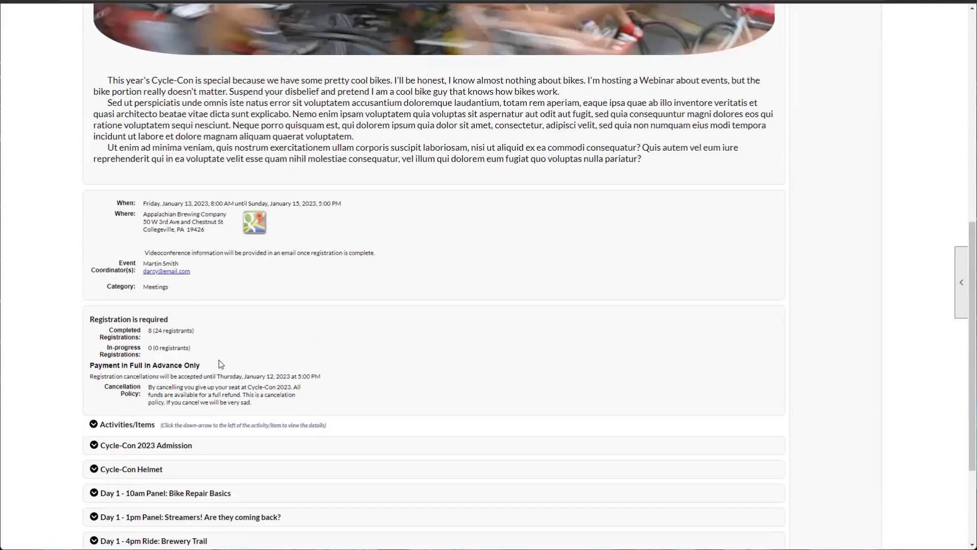
scroll(220, 363, "up", 6)
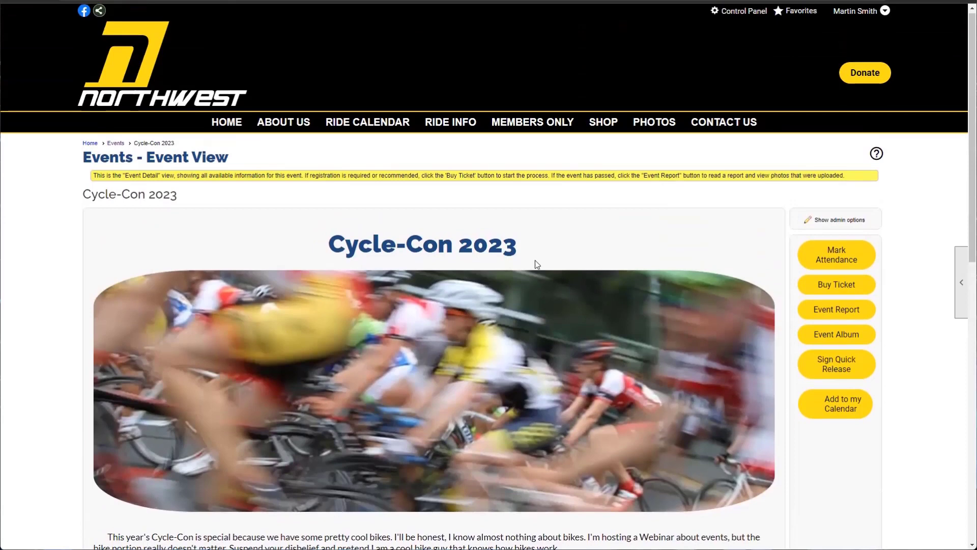
Step: Open the Registration Manager from the Cycle-Con 2023 admin options and list registrations of all statuses
left_click(825, 221)
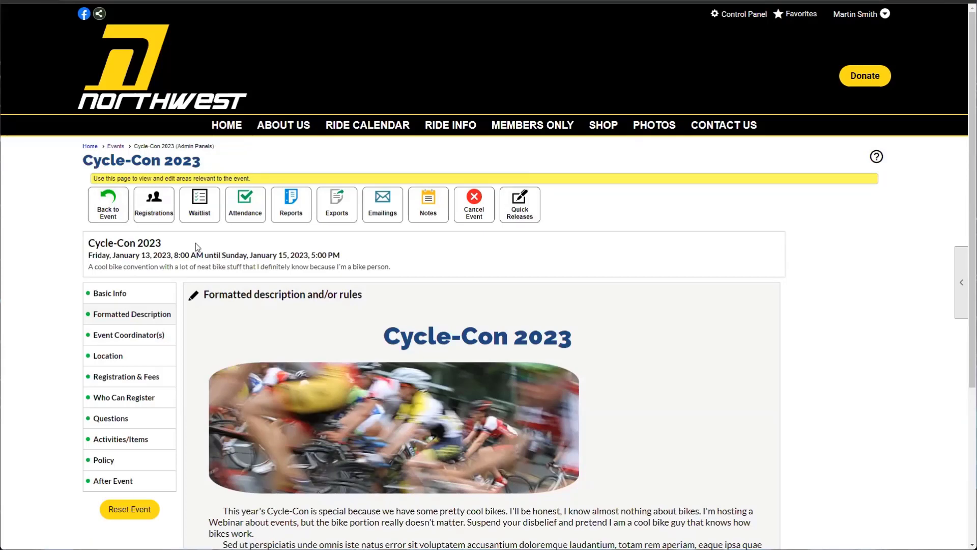
left_click(154, 213)
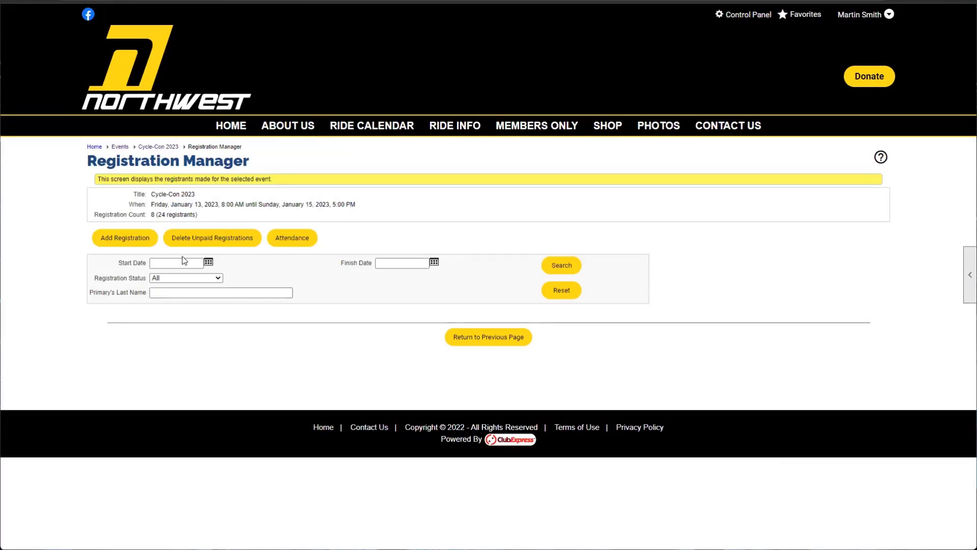
left_click(558, 266)
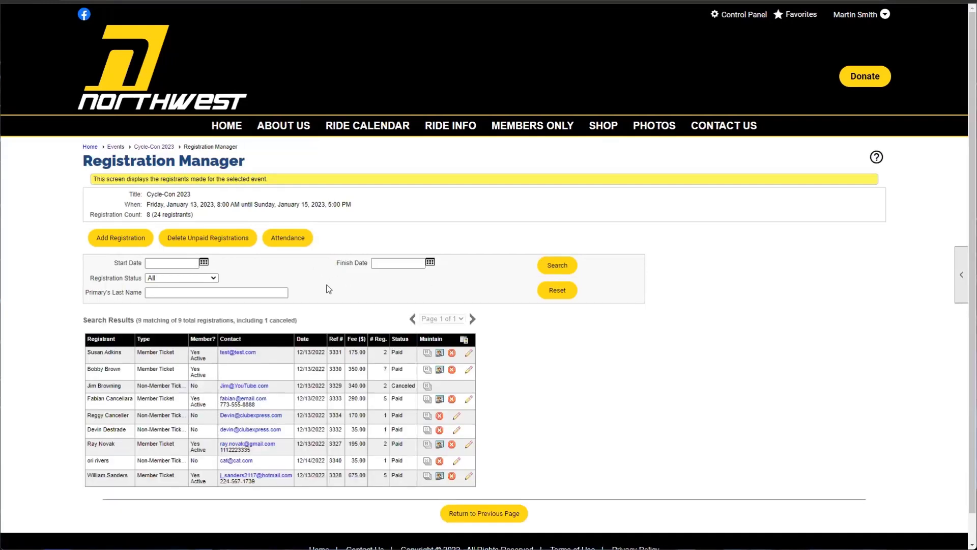
scroll(326, 289, "down", 2)
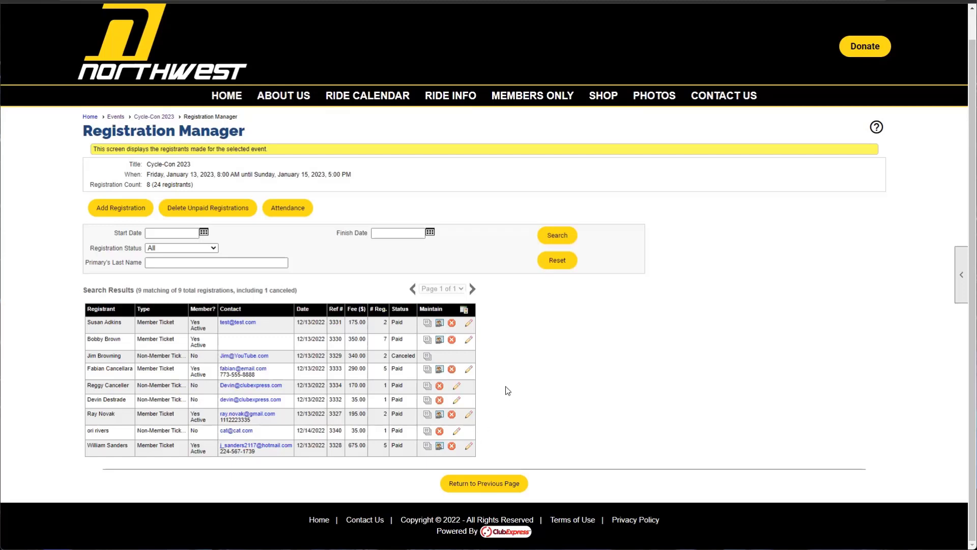
left_click(452, 344)
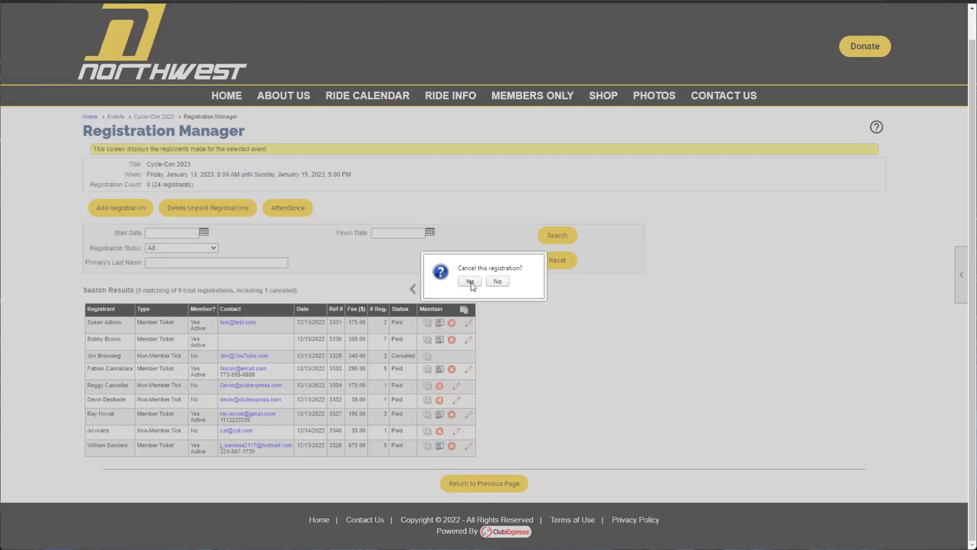
left_click(498, 281)
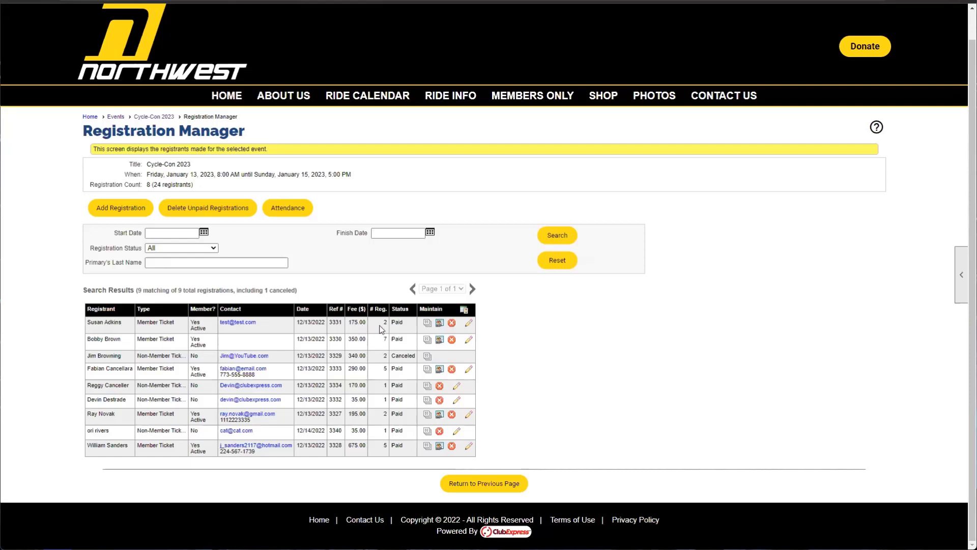
left_click_drag(367, 326, 349, 327)
left_click(348, 327)
Step: Cancel the first listed member registration and send the registrant an email notification
left_click(451, 323)
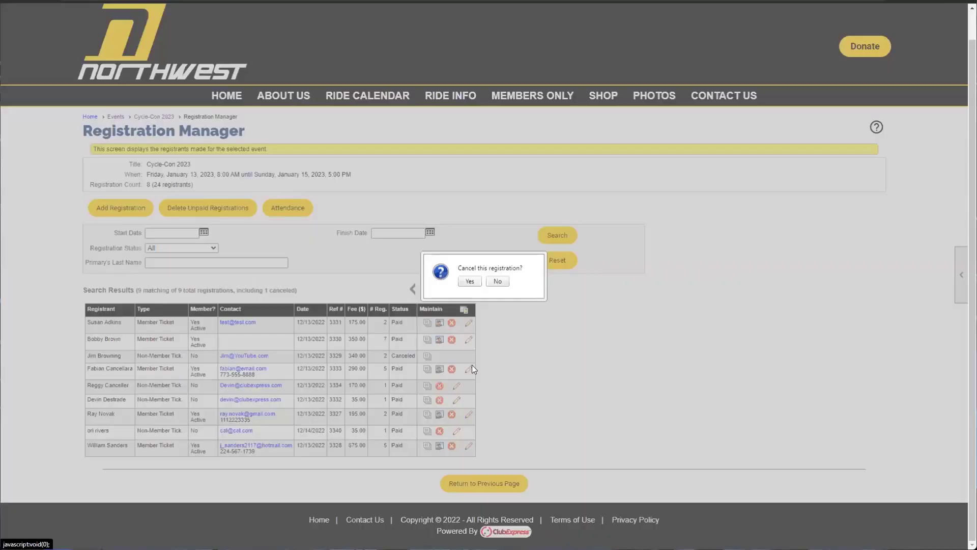
left_click(471, 282)
left_click_drag(457, 268, 525, 271)
left_click(525, 270)
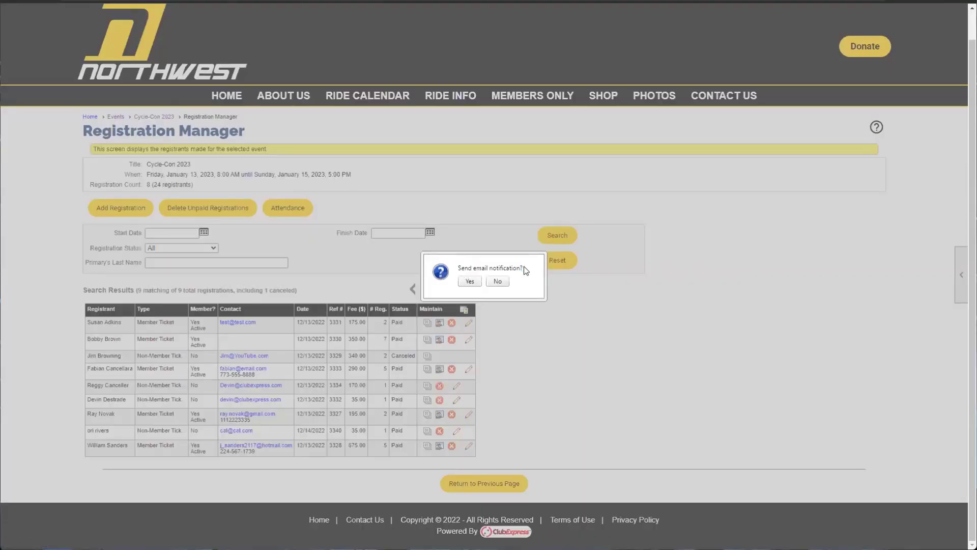
left_click(469, 281)
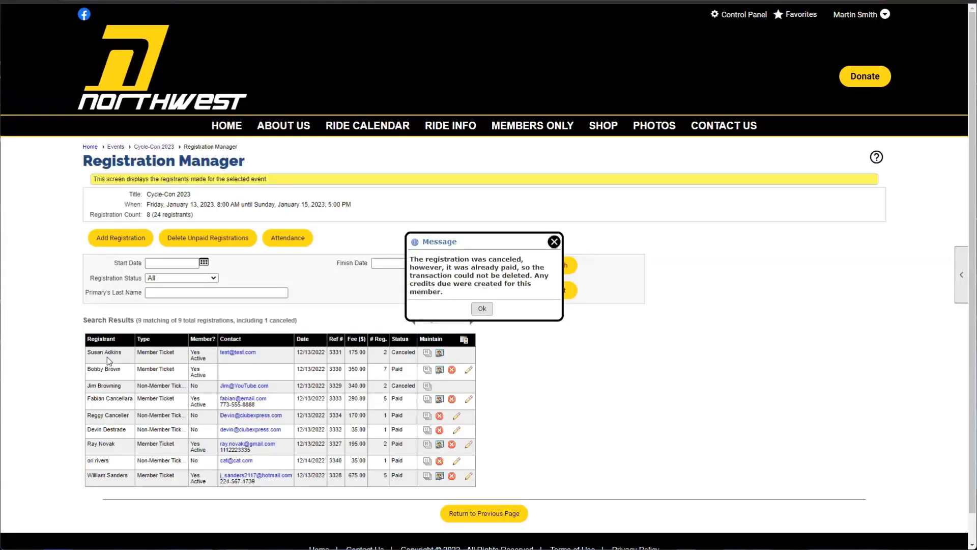
double_click(123, 353)
left_click(482, 308)
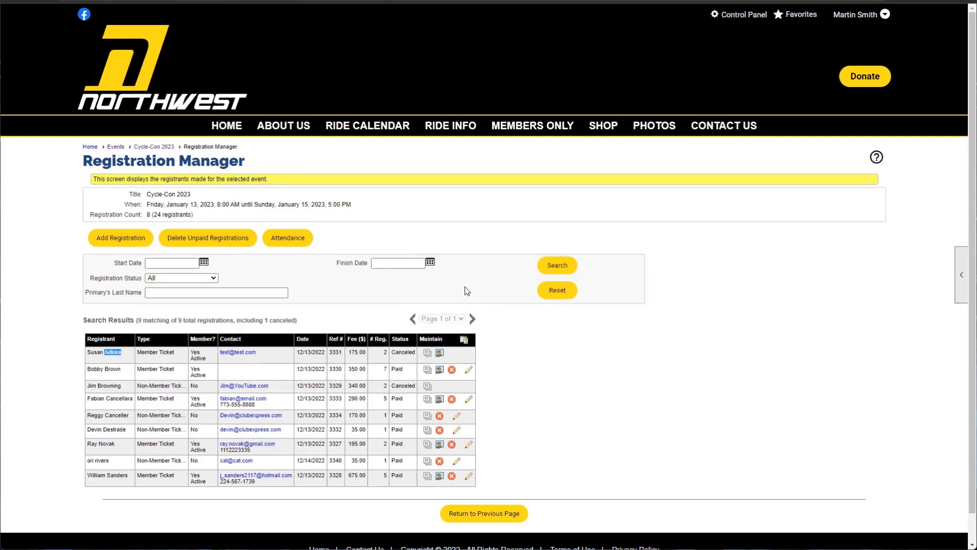
left_click_drag(349, 356, 411, 352)
left_click(410, 367)
mouse_move(348, 356)
left_mouse_down()
mouse_move(364, 353)
mouse_move(360, 363)
left_mouse_up()
left_click_drag(392, 353, 418, 355)
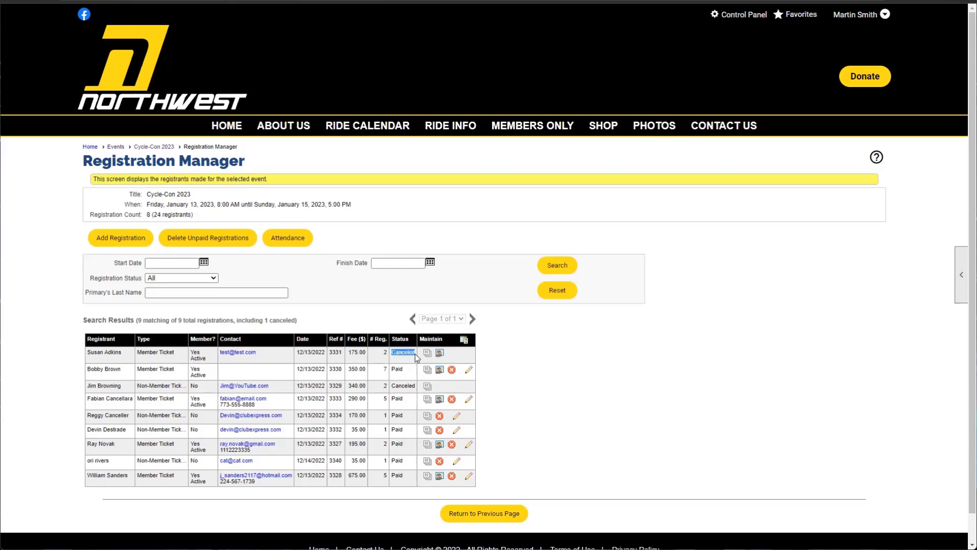
left_click(481, 355)
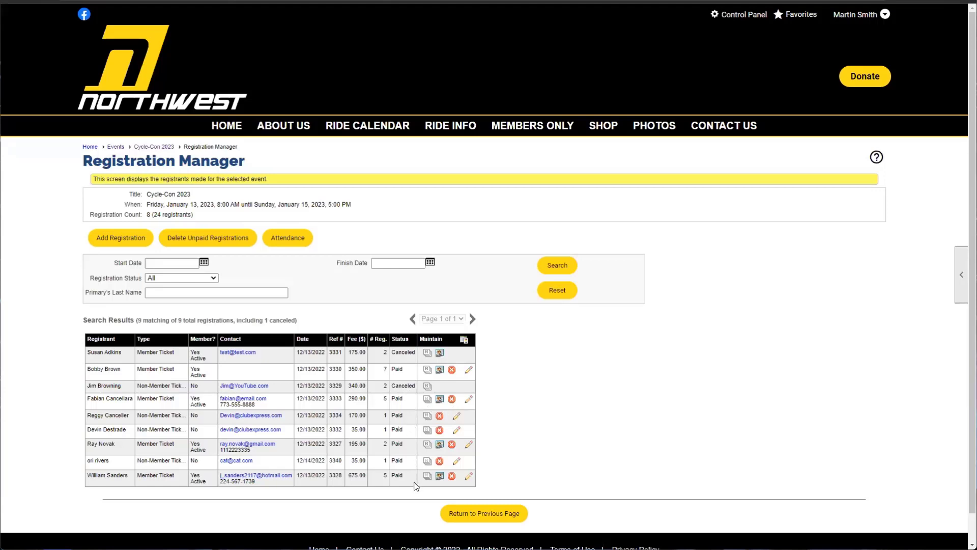
Step: Edit the $290.00 member registration and remove its first listed guest from the registration
left_click(469, 402)
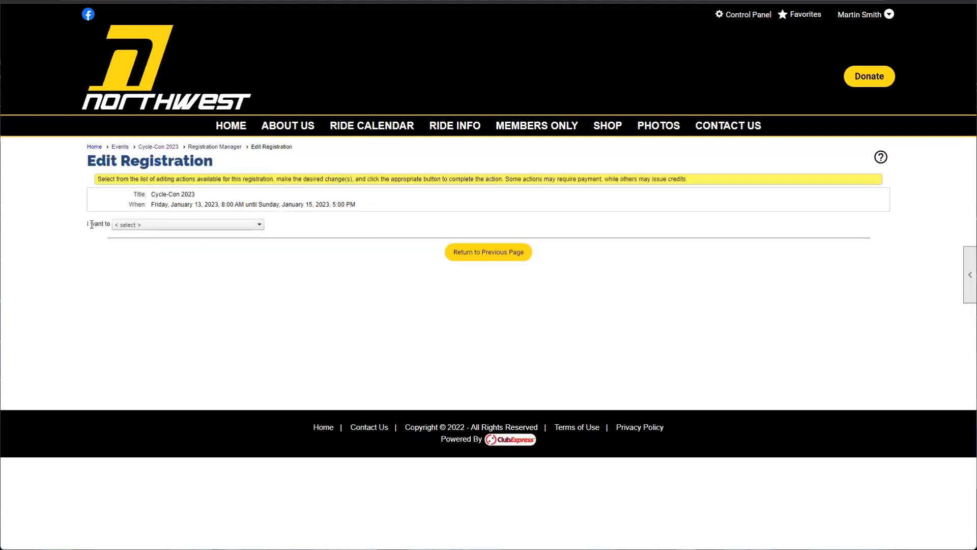
left_click(124, 225)
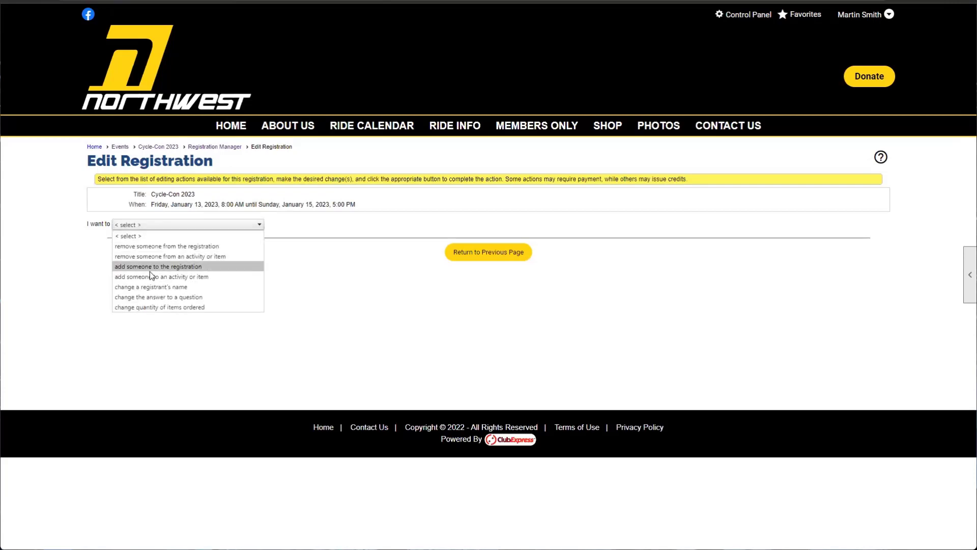
left_click(223, 246)
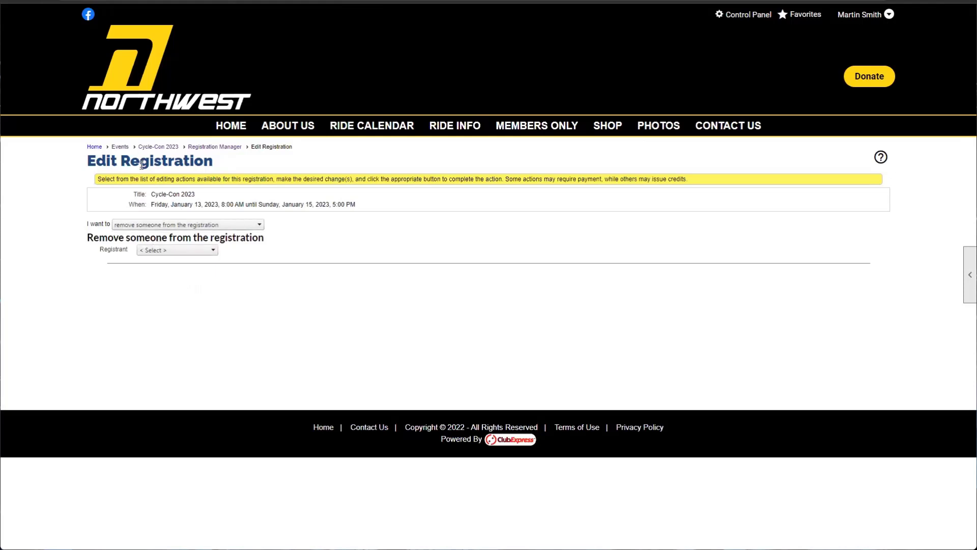
left_click(180, 251)
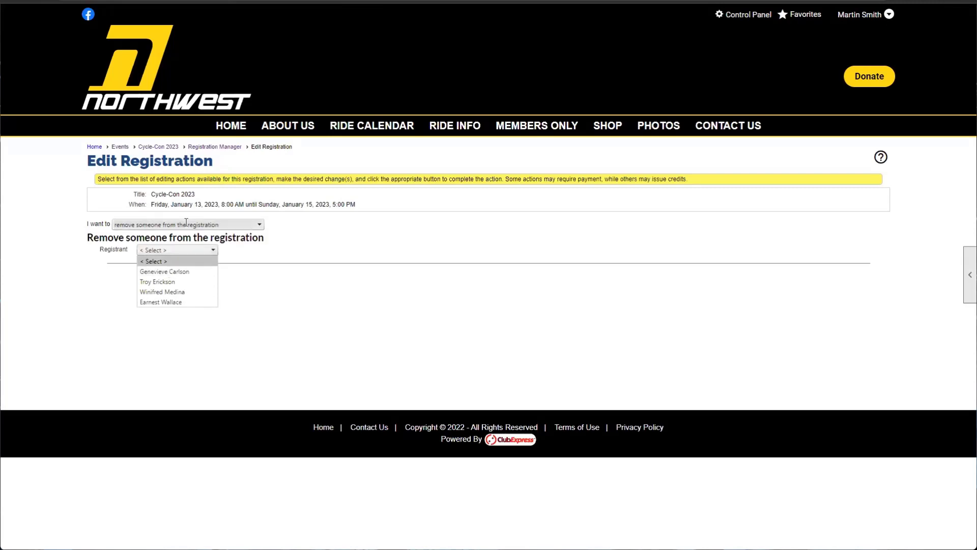
left_click(189, 272)
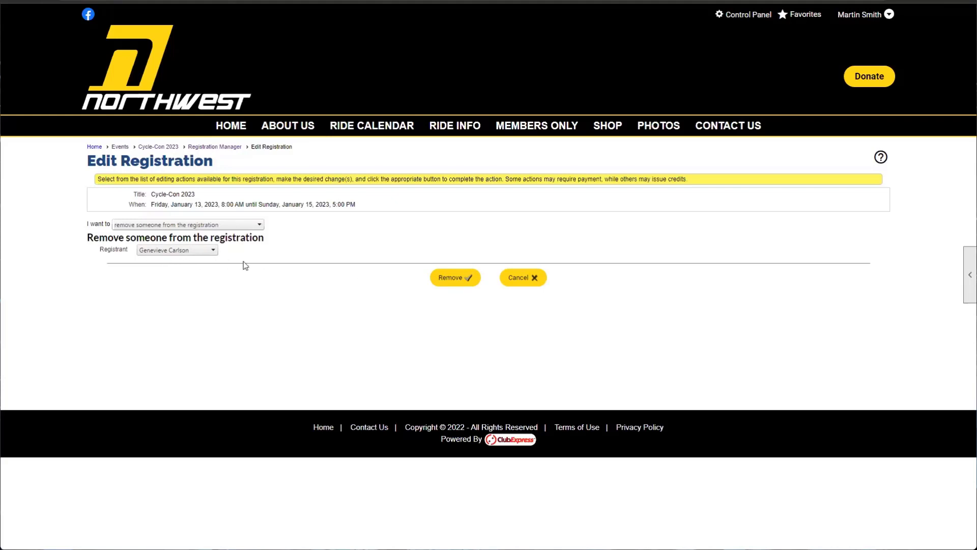
left_click(457, 278)
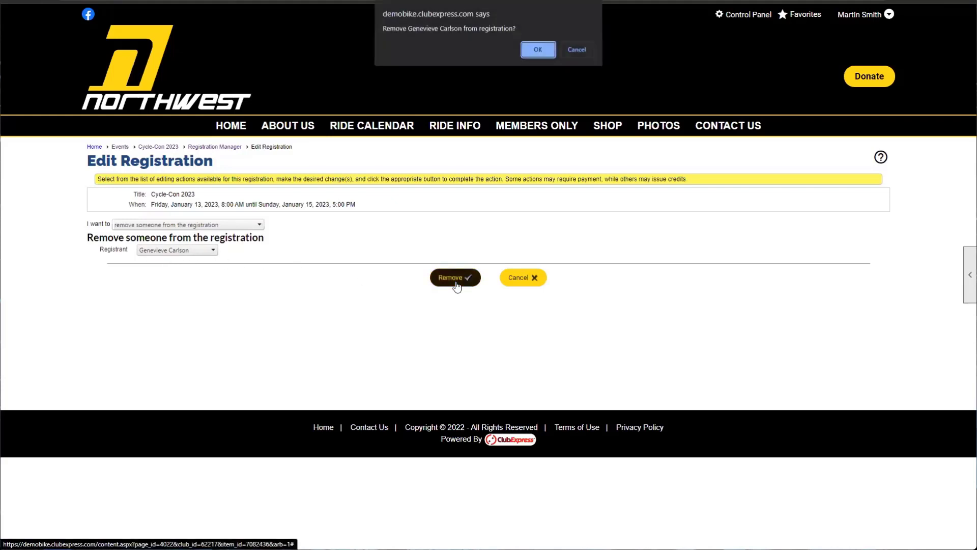
left_click(545, 53)
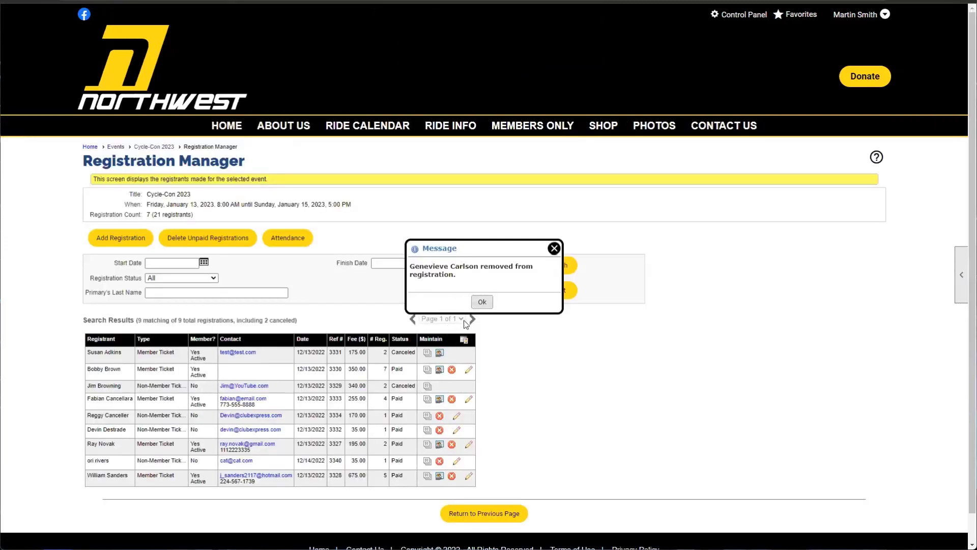
left_click(482, 302)
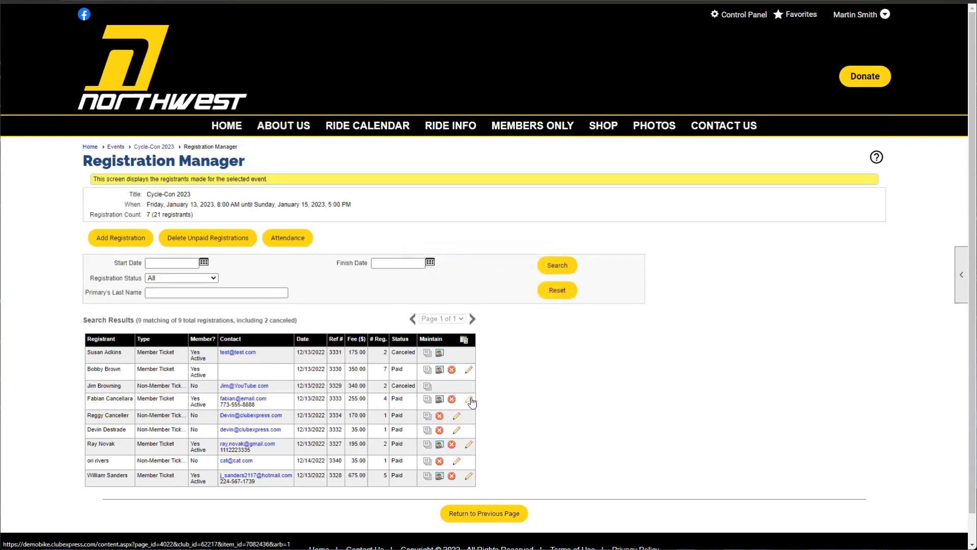
Step: Try to remove the primary registrant of the same registration from the Cycle-Con Helmet item
left_click(469, 378)
left_click(191, 224)
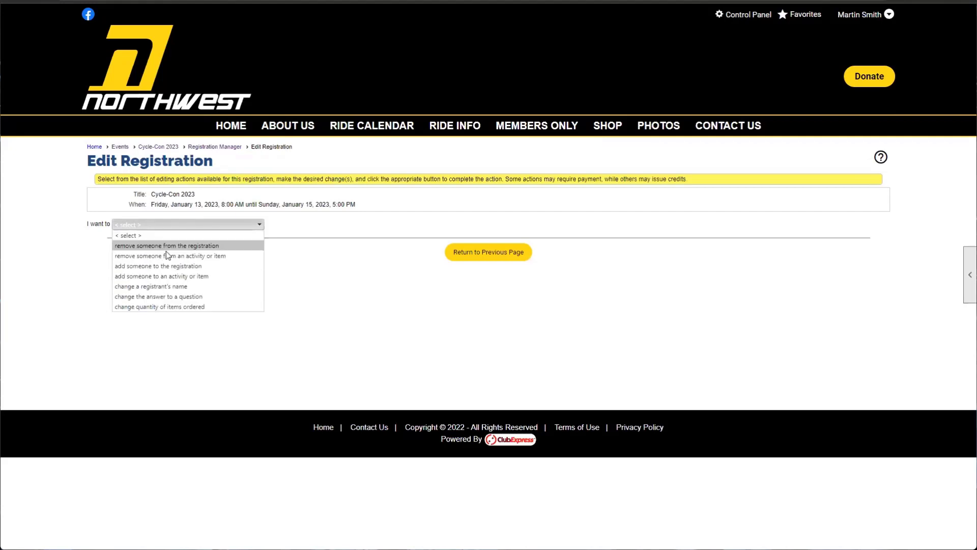
left_click(169, 256)
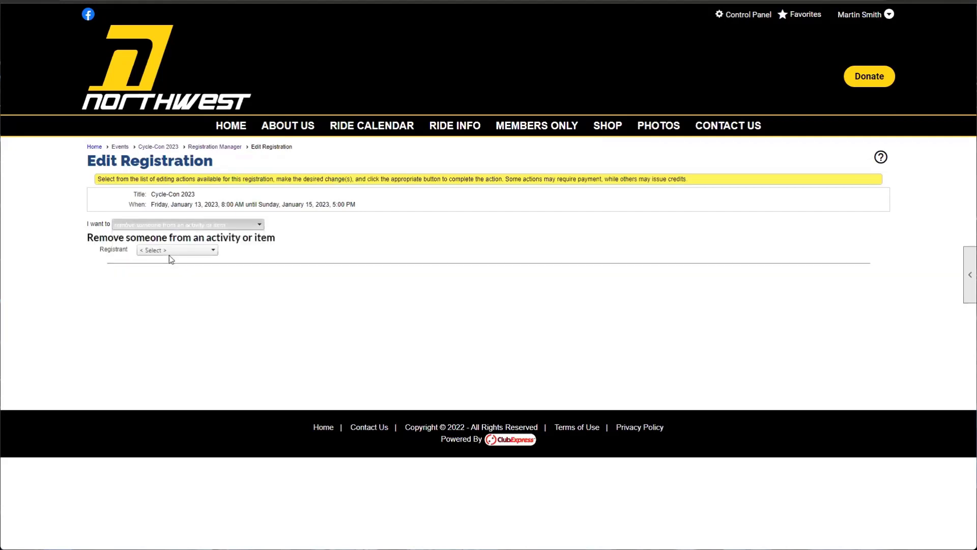
left_click(170, 251)
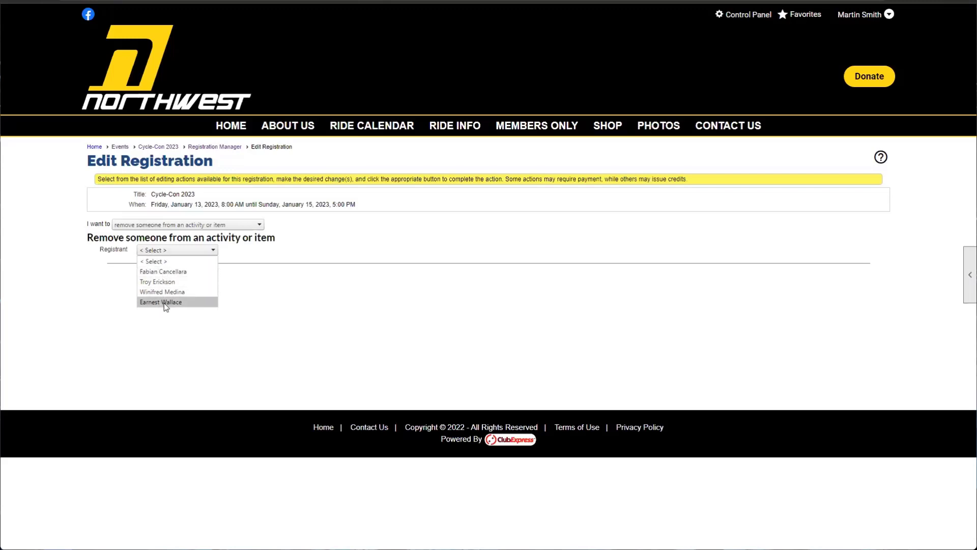
left_click(171, 274)
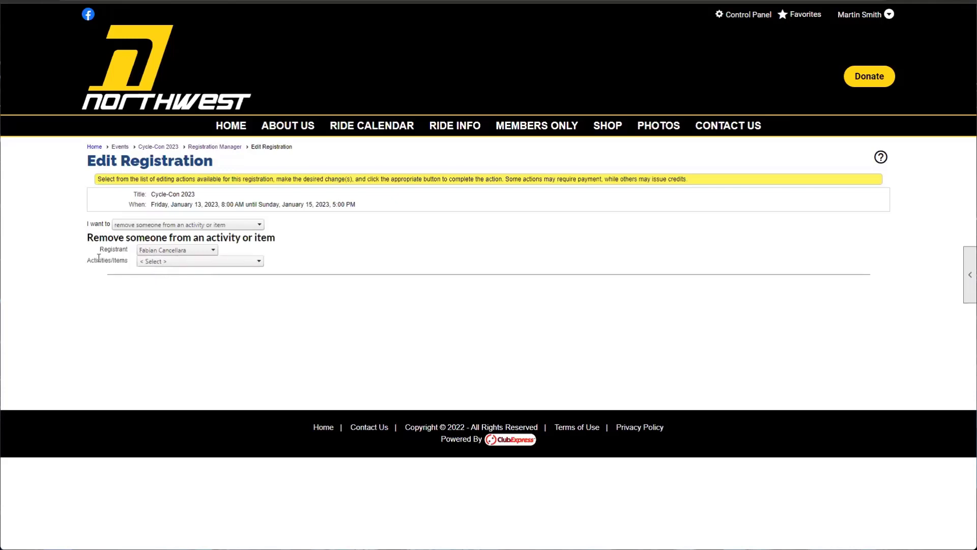
left_click_drag(105, 239, 266, 243)
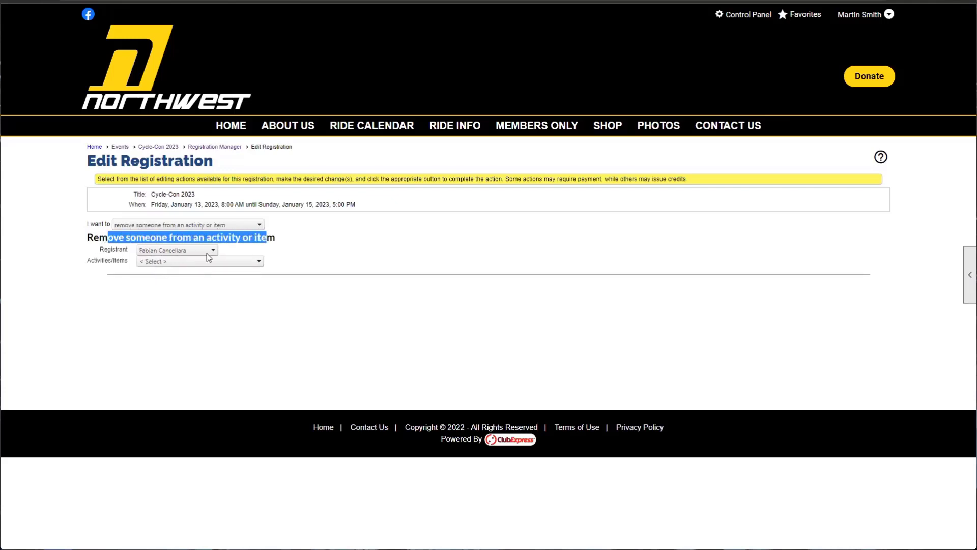
left_click(192, 262)
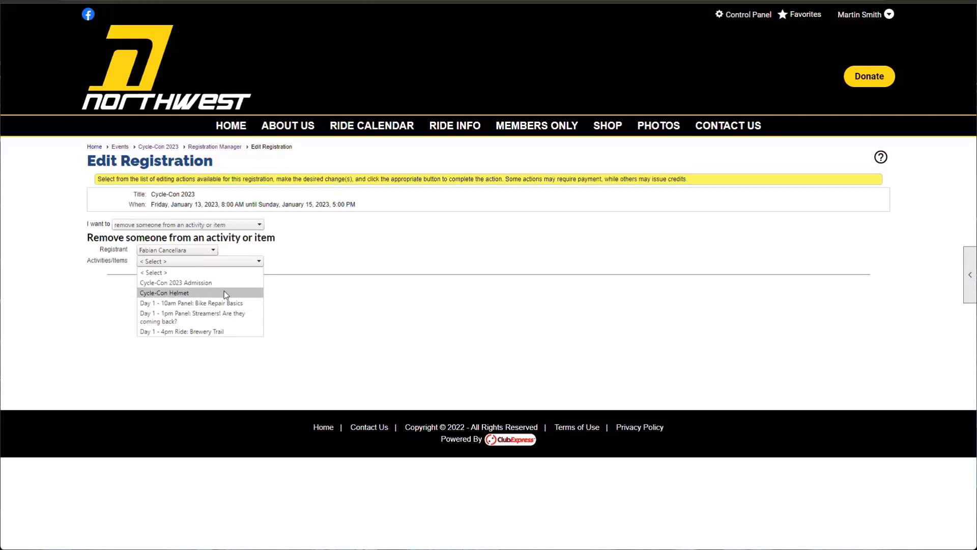
left_click(176, 293)
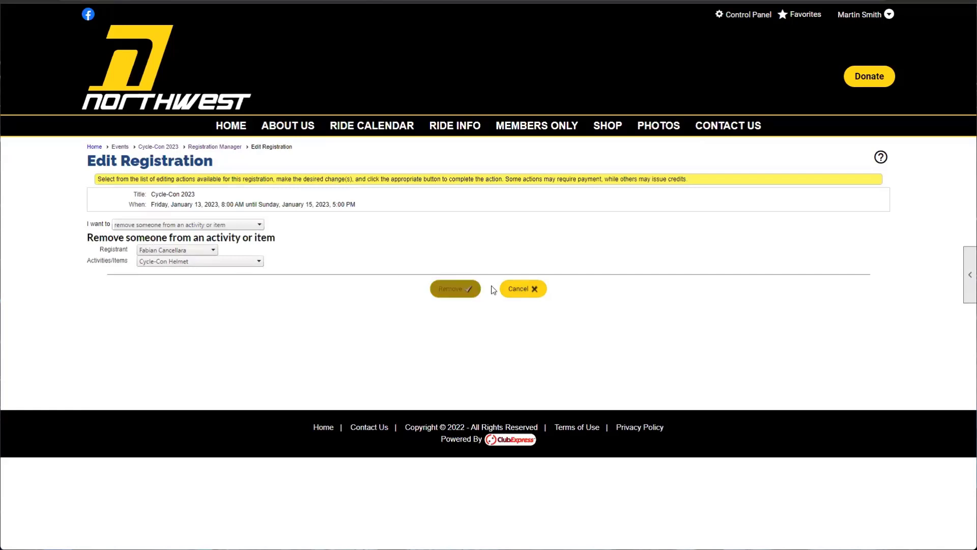
left_click(508, 289)
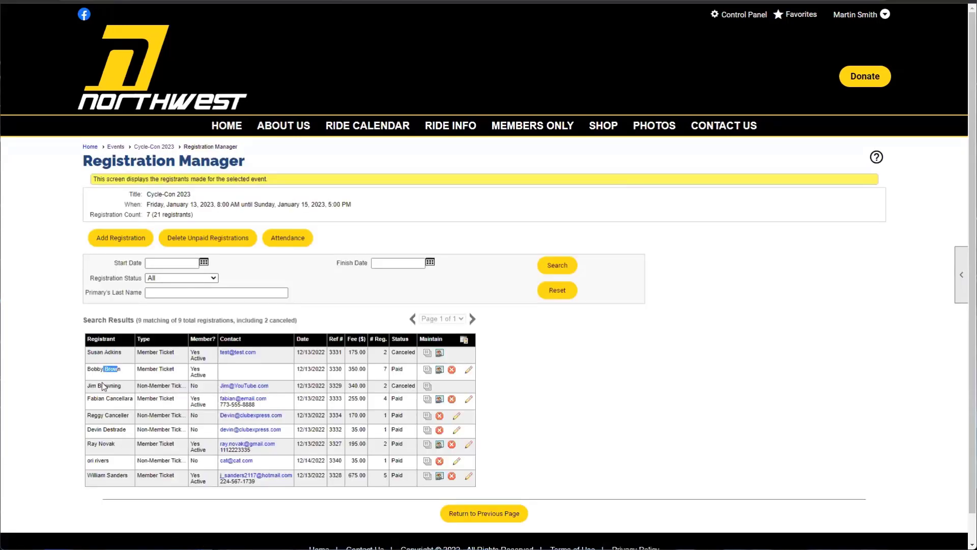
left_click_drag(111, 386, 103, 389)
left_click(105, 397)
double_click(386, 369)
left_click(387, 357)
left_click_drag(91, 415, 119, 416)
left_click_drag(94, 369, 122, 374)
left_click(123, 374)
Step: Edit the $350.00 member registration and check which activities or items its second listed registrant can be removed from
left_click(469, 371)
left_click(203, 225)
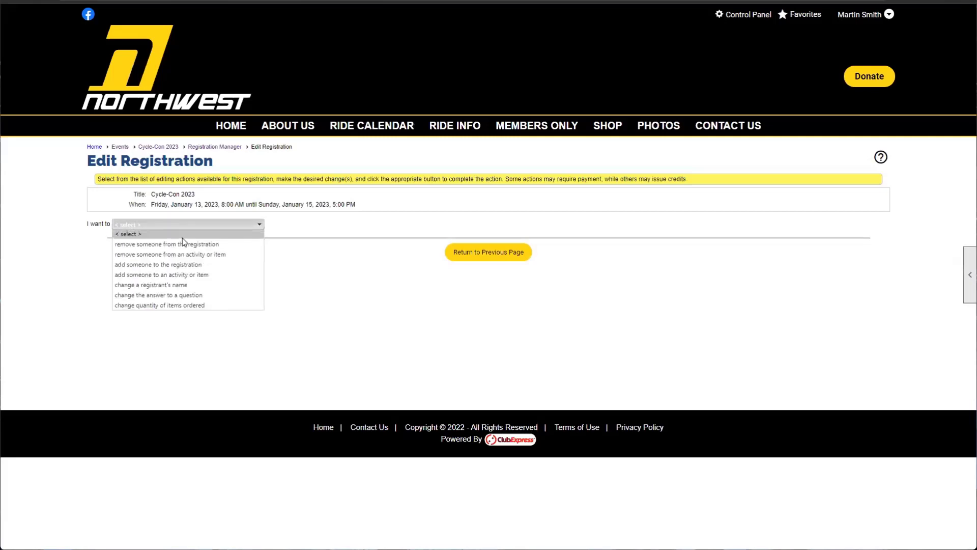
left_click(184, 254)
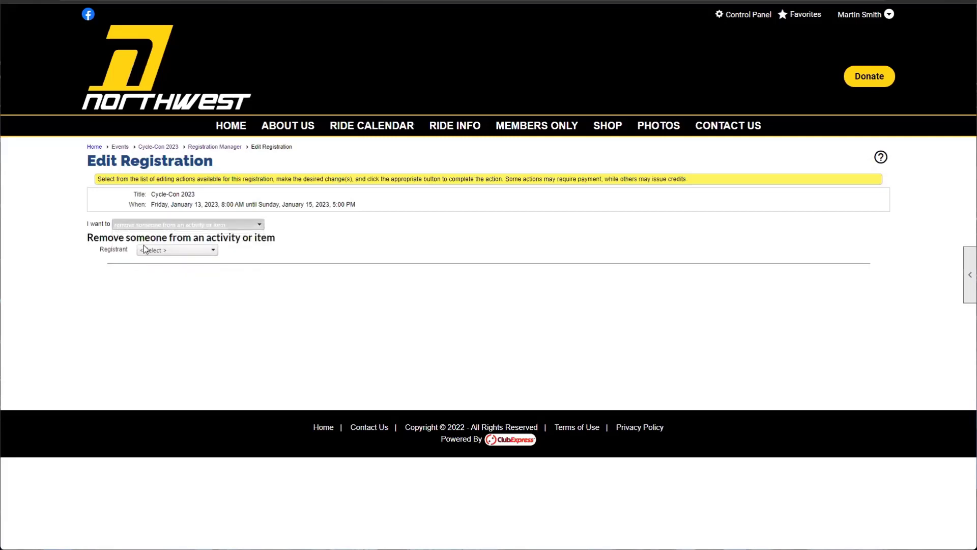
left_click(143, 248)
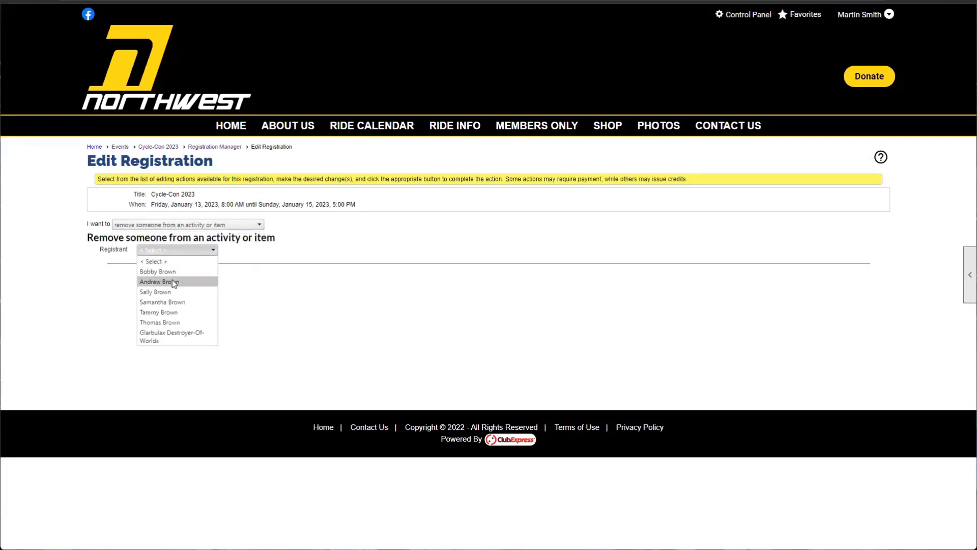
left_click(172, 280)
left_click(171, 264)
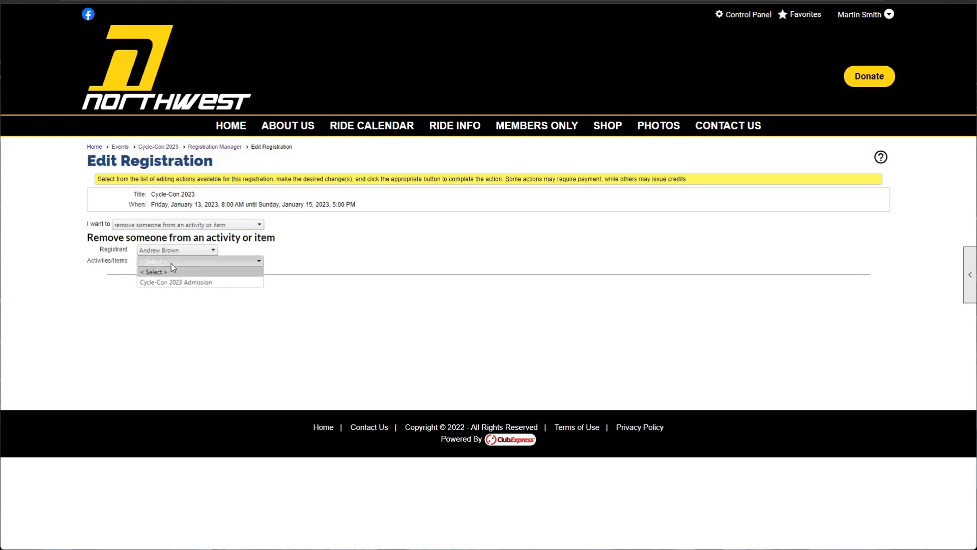
left_click(169, 249)
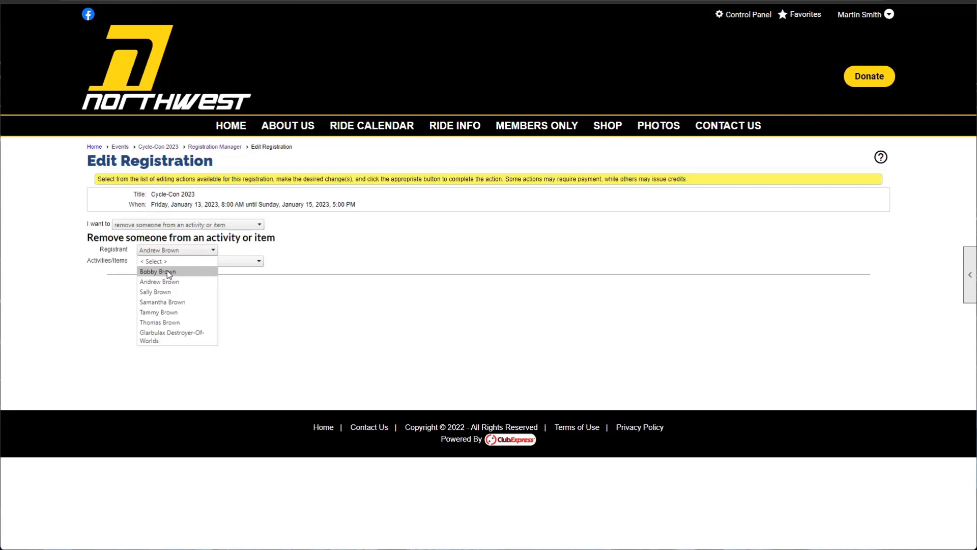
left_click(281, 295)
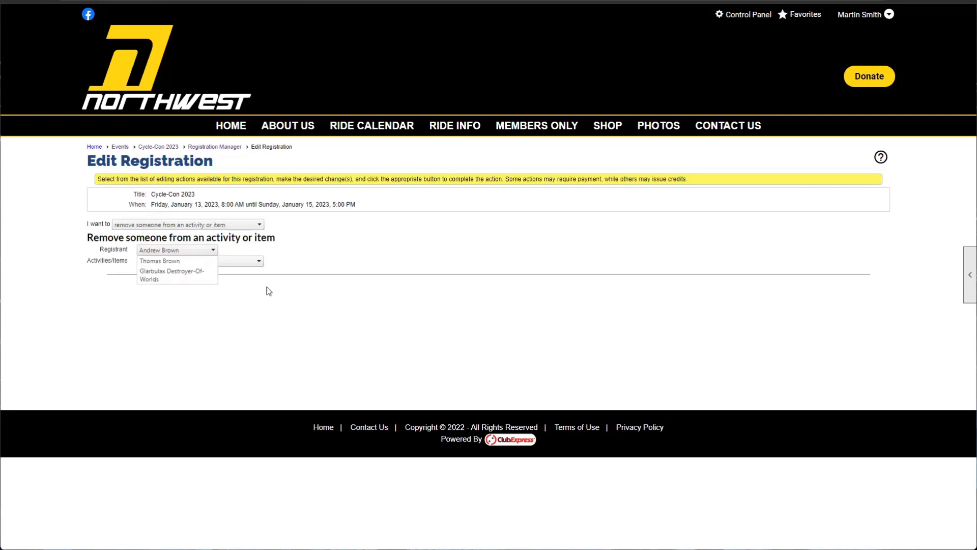
left_click(201, 249)
Step: Start adding a club member from the full member list to the registration, with the registrant type Member Ticket
left_click(200, 226)
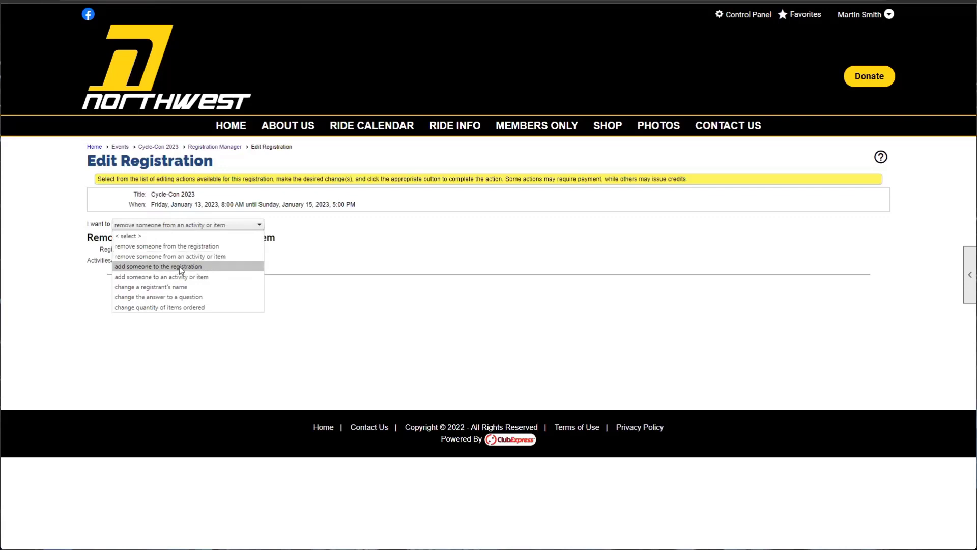
left_click(154, 267)
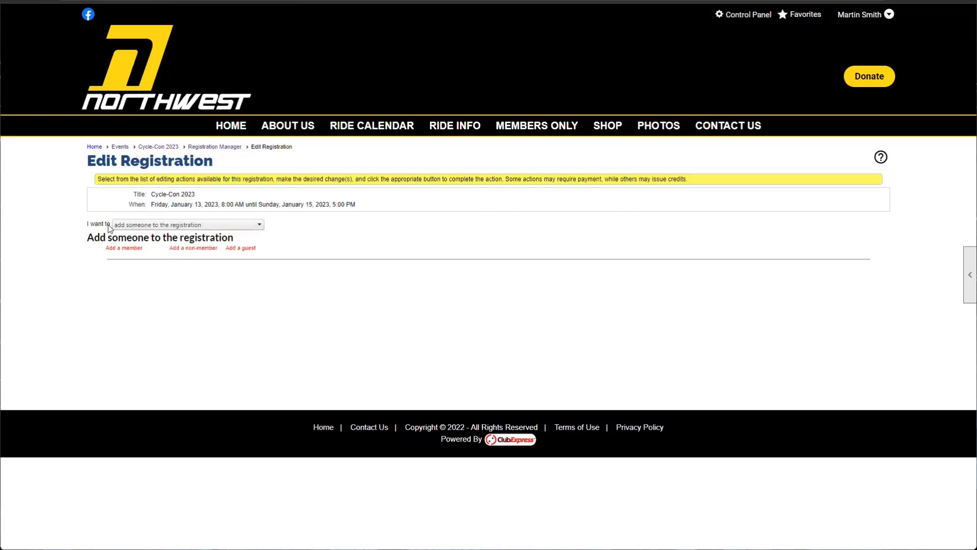
double_click(91, 239)
left_click(91, 239)
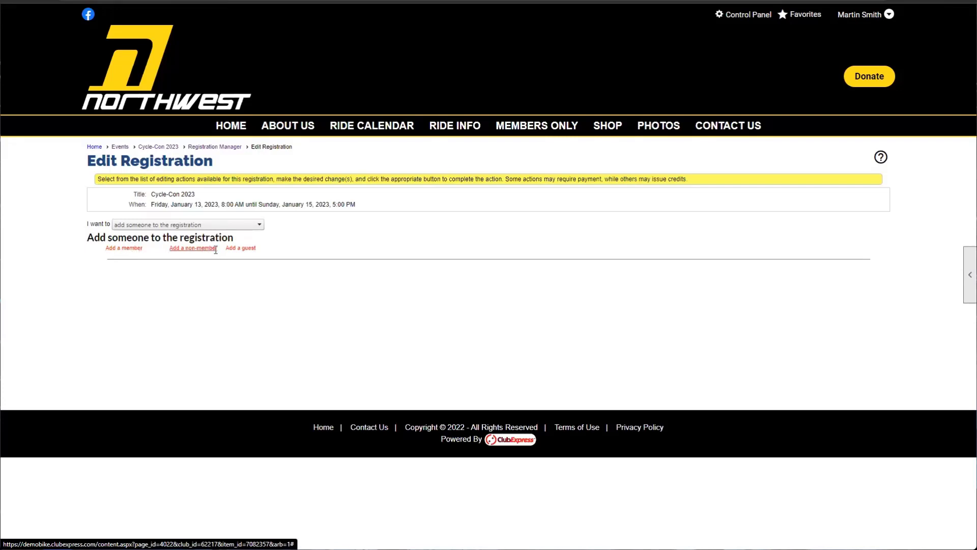
left_click(125, 248)
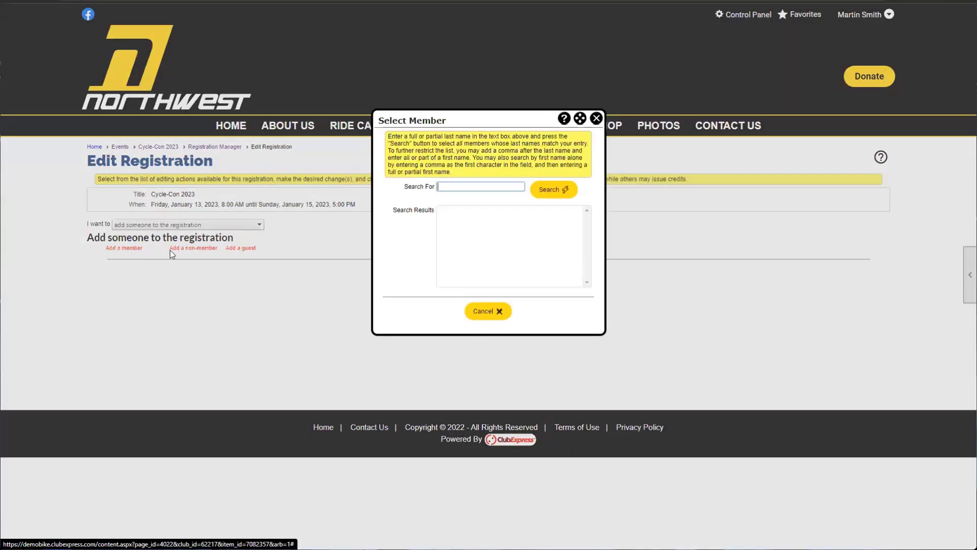
left_click(552, 188)
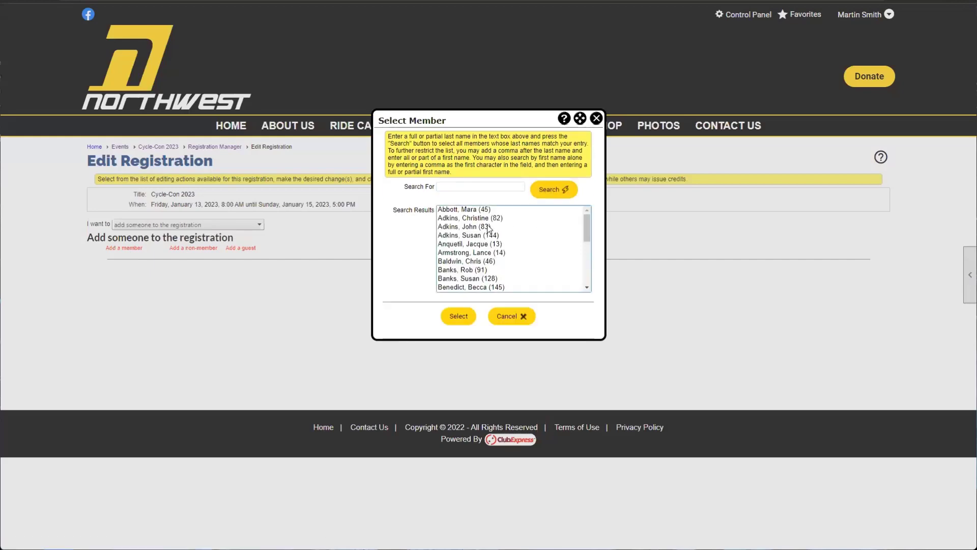
scroll(502, 234, "down", 6)
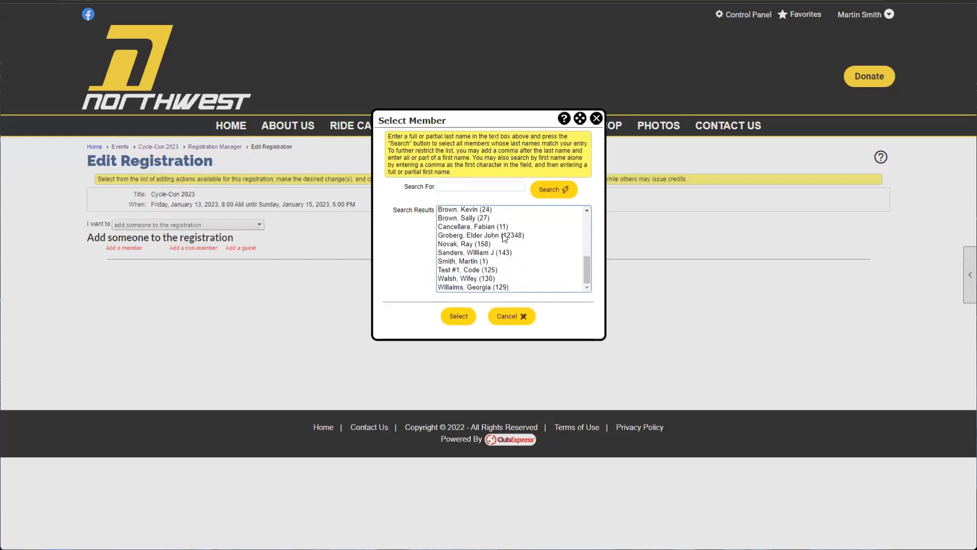
double_click(475, 261)
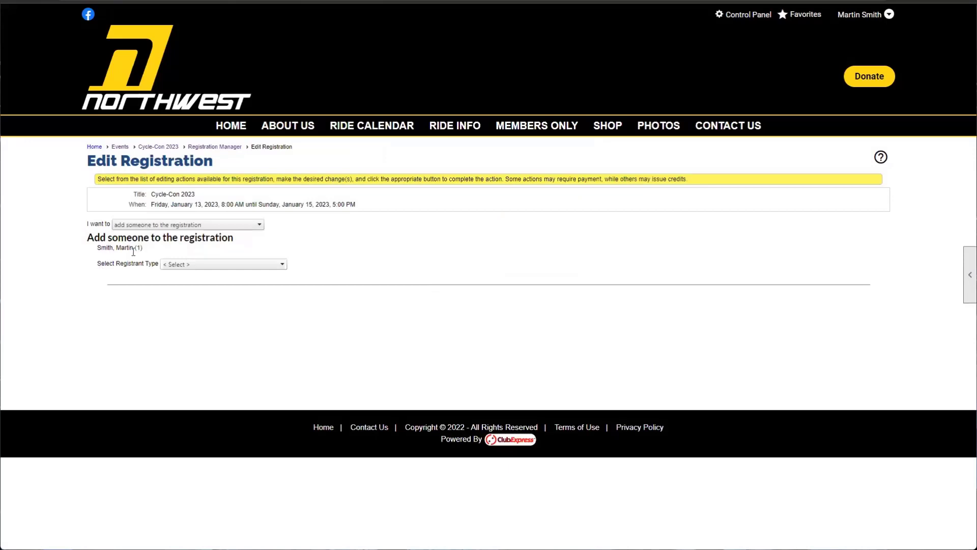
left_click(169, 266)
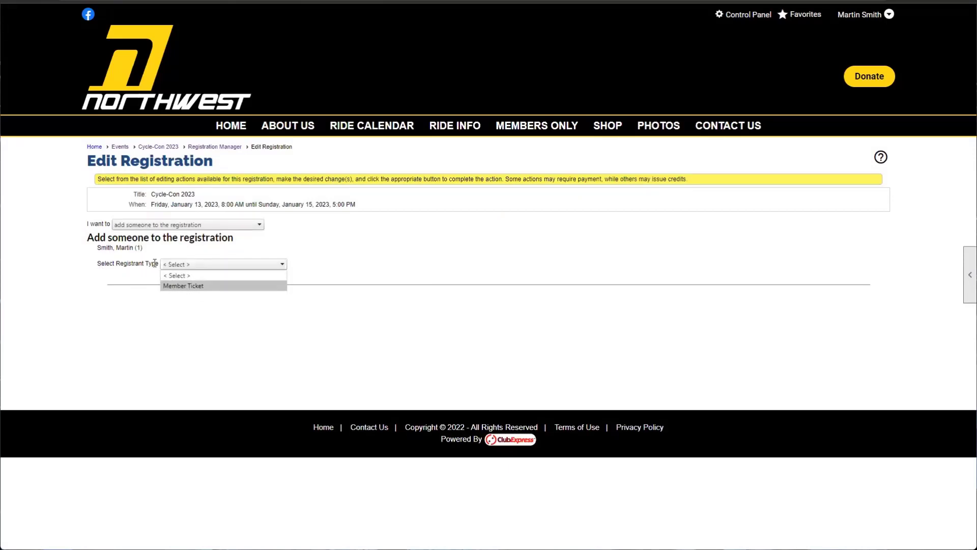
left_click(196, 285)
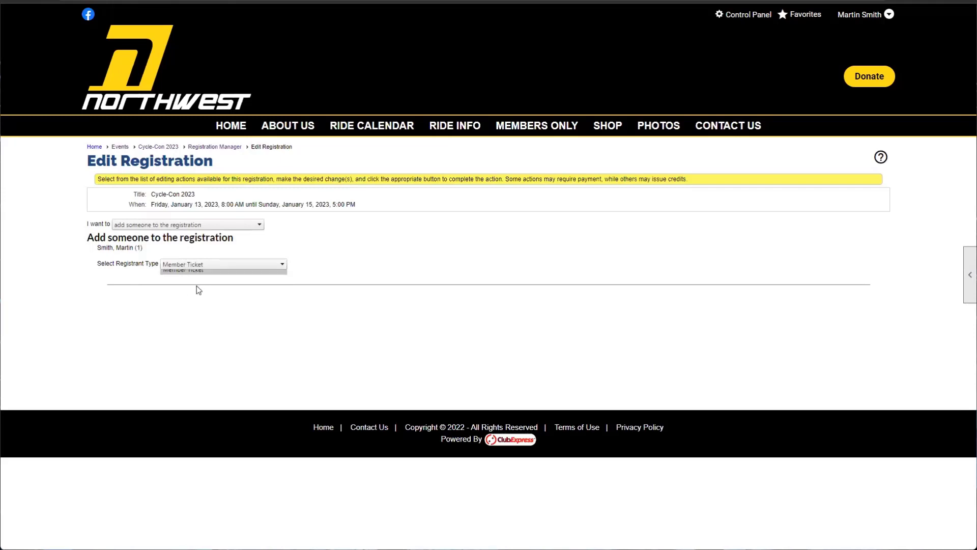
Step: Examine the activities, items, prices and registrant questions offered for the member being added to the registration
scroll(222, 264, "down", 2)
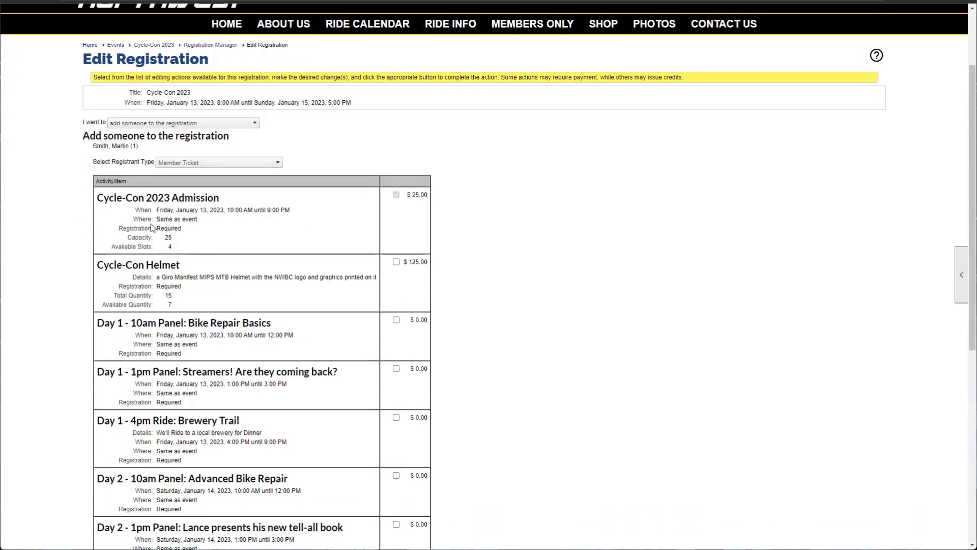
scroll(254, 234, "down", 2)
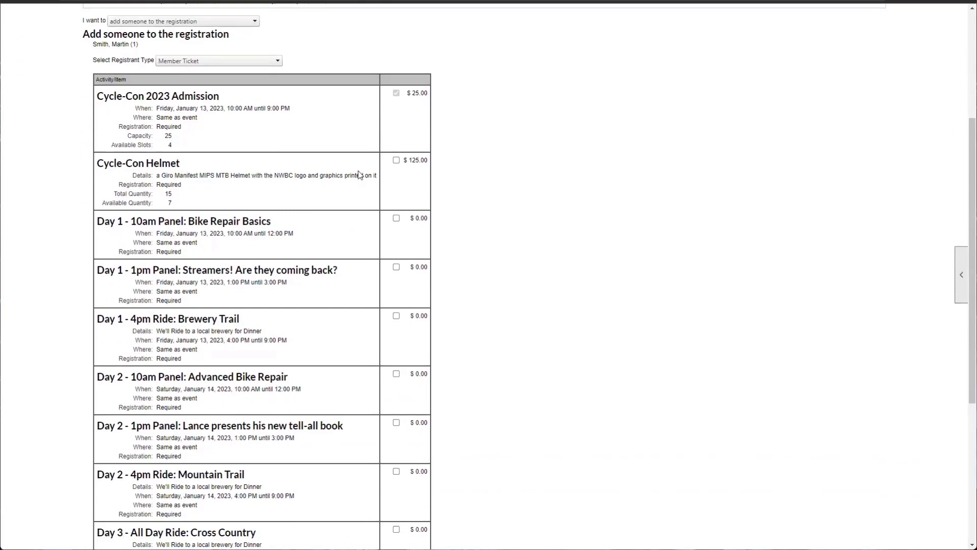
scroll(410, 247, "down", 1)
scroll(402, 252, "down", 2)
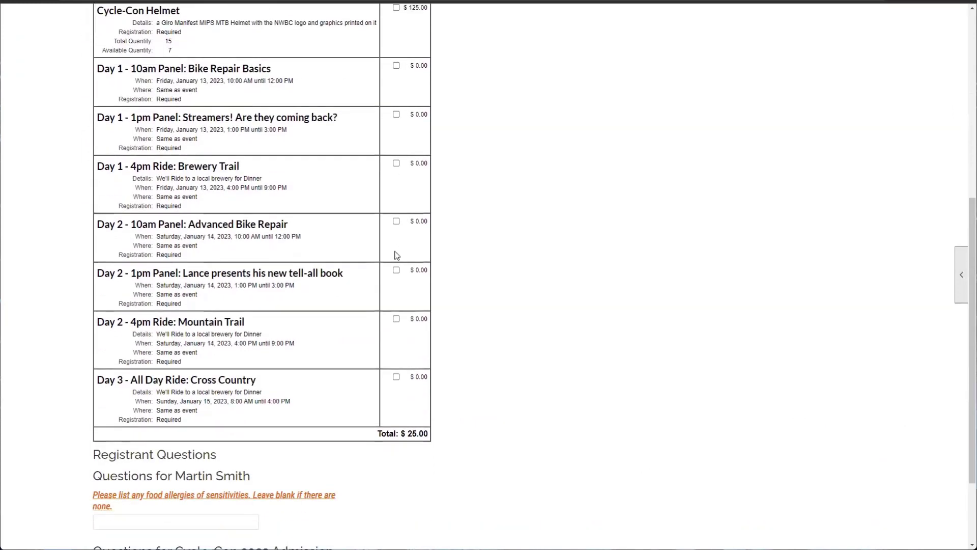
scroll(394, 264, "up", 1)
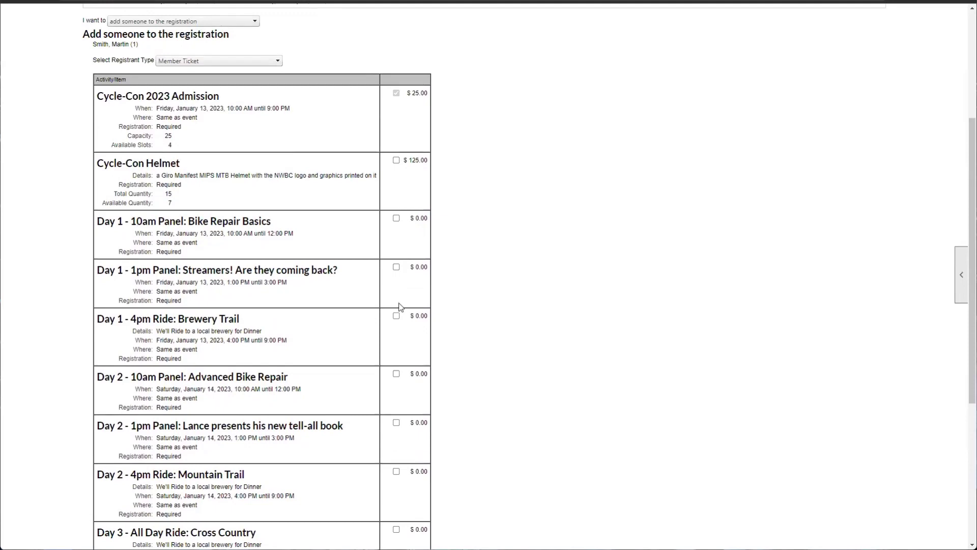
scroll(407, 265, "down", 2)
scroll(389, 394, "up", 3)
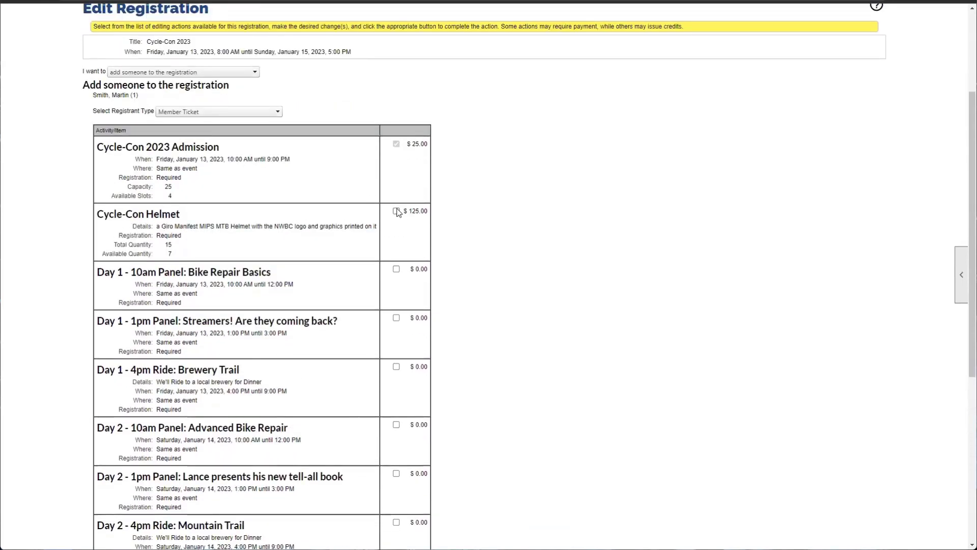
scroll(398, 213, "down", 2)
scroll(400, 214, "up", 2)
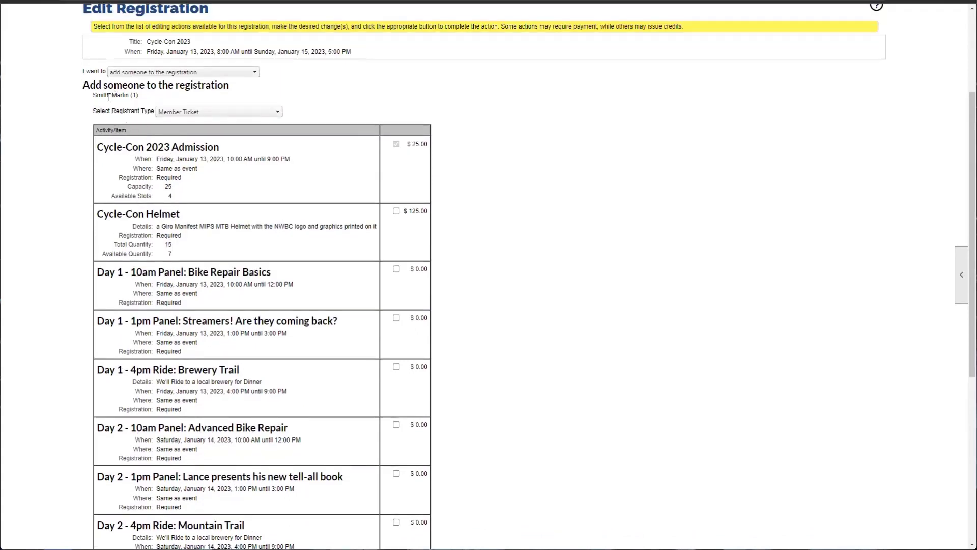
left_click_drag(97, 97, 131, 97)
scroll(304, 206, "down", 3)
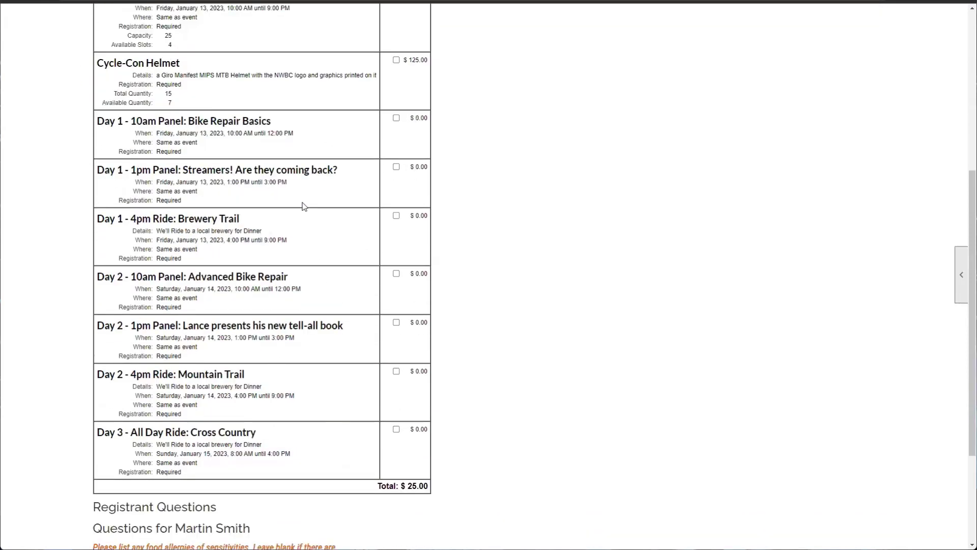
scroll(304, 206, "up", 4)
left_click_drag(102, 146, 143, 145)
Step: Switch to adding someone to an activity or item and select the Cycle-Con Helmet for the third listed registrant
left_click(152, 126)
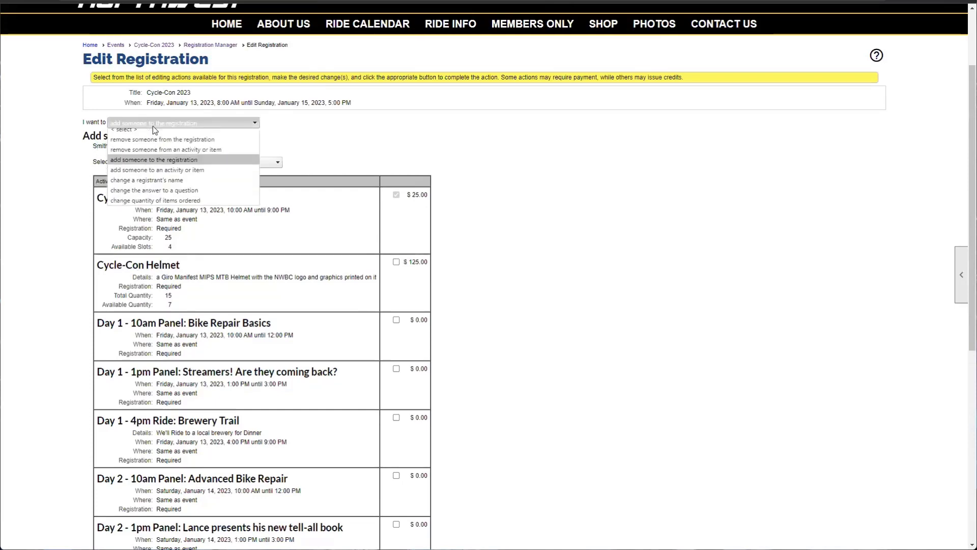
left_click(214, 170)
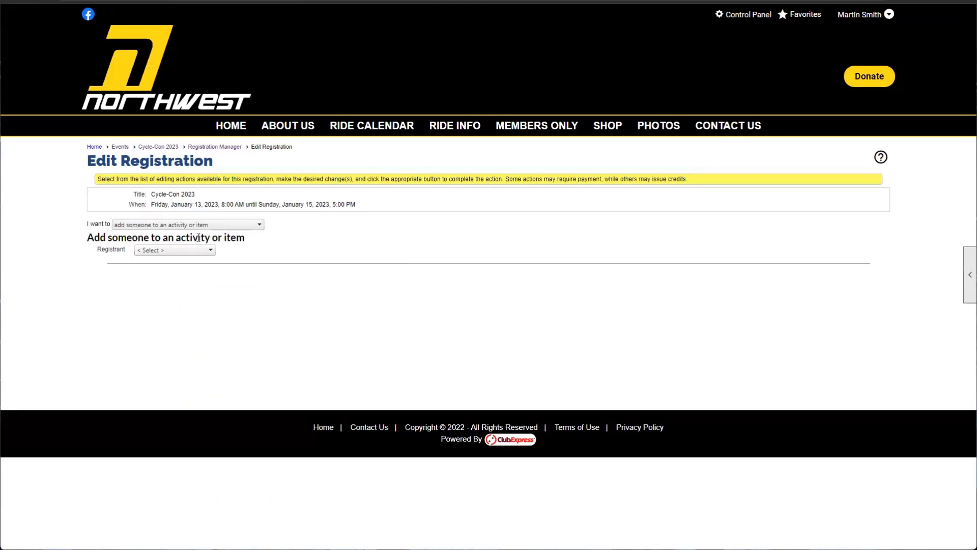
left_click(184, 249)
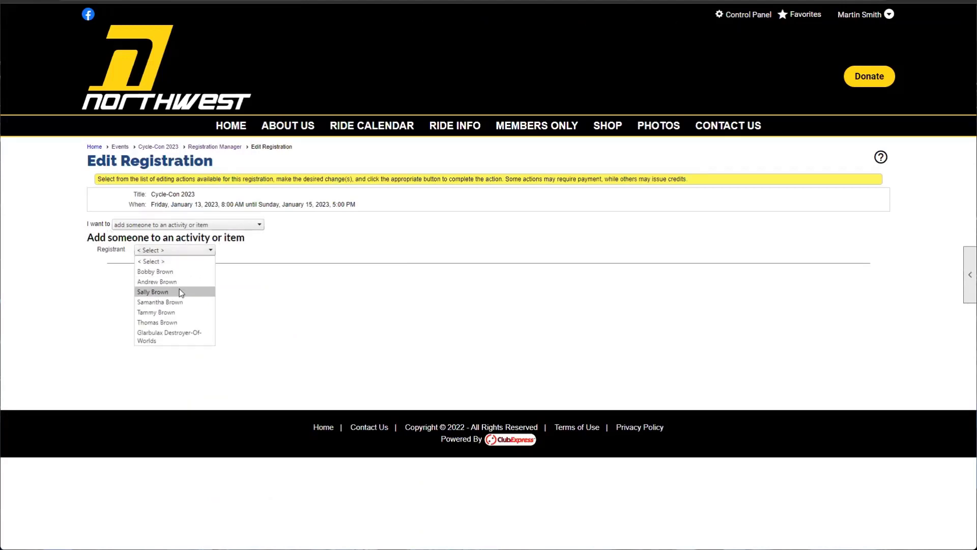
left_click(161, 290)
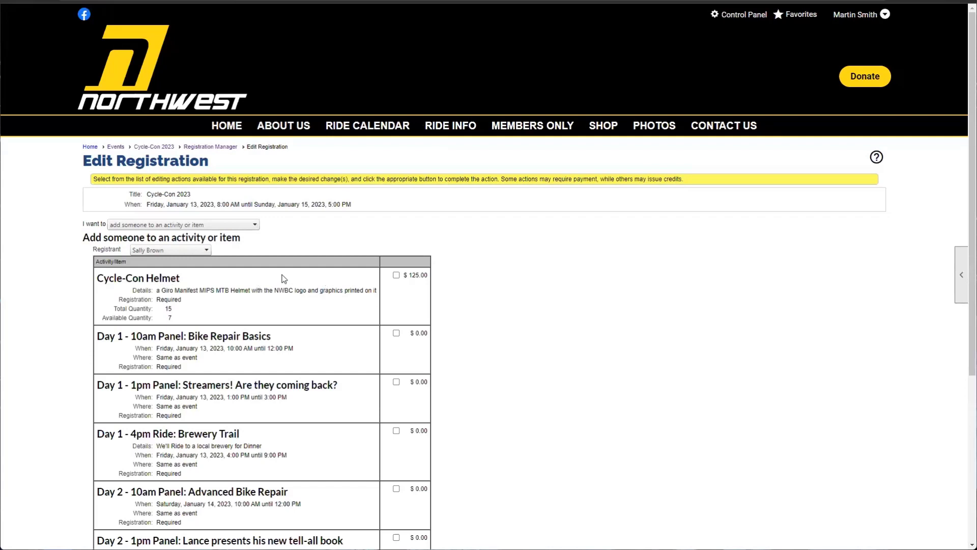
left_click_drag(103, 279, 188, 282)
left_click(191, 282)
left_click_drag(108, 320, 164, 322)
left_click(176, 318)
left_click(397, 276)
left_click_drag(406, 275, 421, 275)
left_click(382, 309)
Step: Add the Day 3 - All Day Ride: Cross Country activity for the same registrant and proceed to payment
scroll(396, 297, "down", 1)
scroll(397, 297, "down", 2)
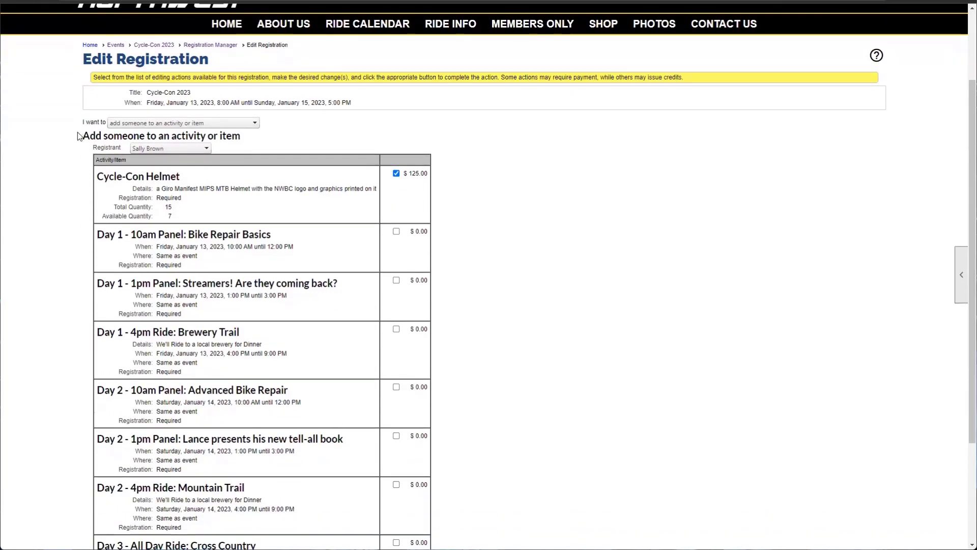
scroll(395, 258, "down", 4)
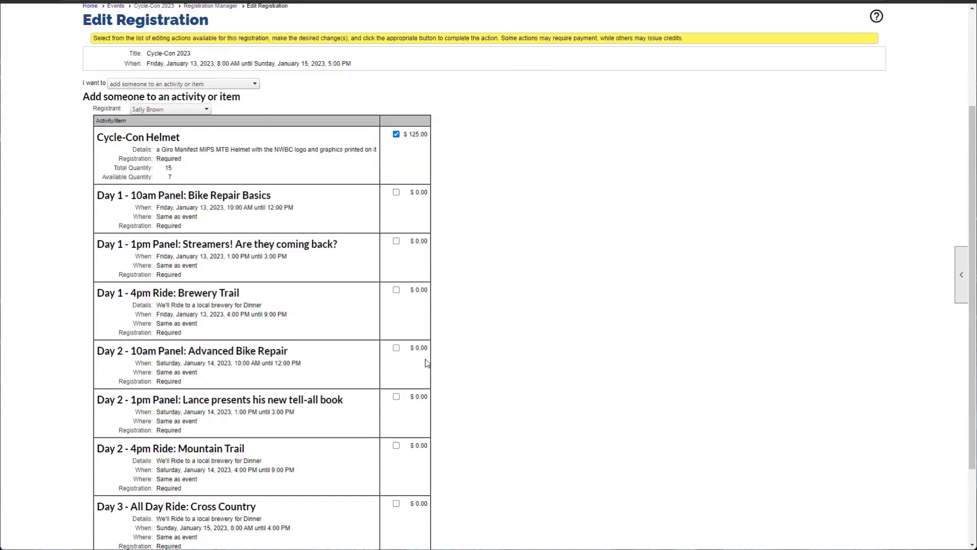
left_click_drag(123, 397, 256, 400)
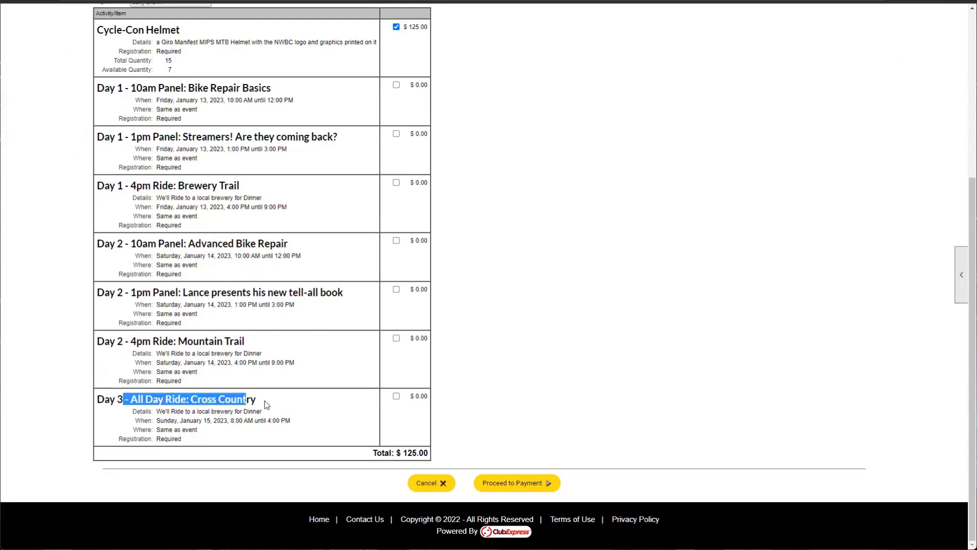
left_click(396, 396)
left_click(506, 486)
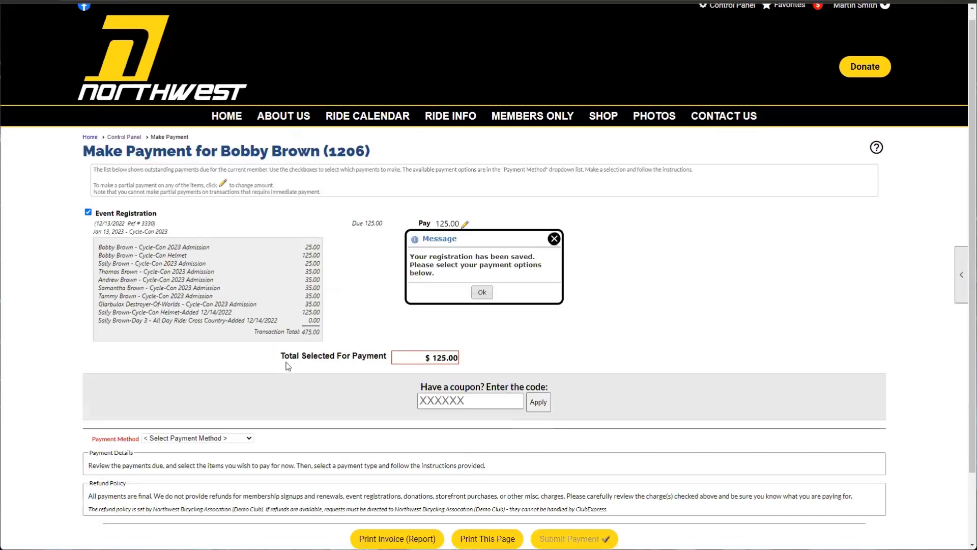
Step: Review the total selected for payment and the payment methods available for the added items
scroll(408, 330, "down", 1)
left_click(482, 252)
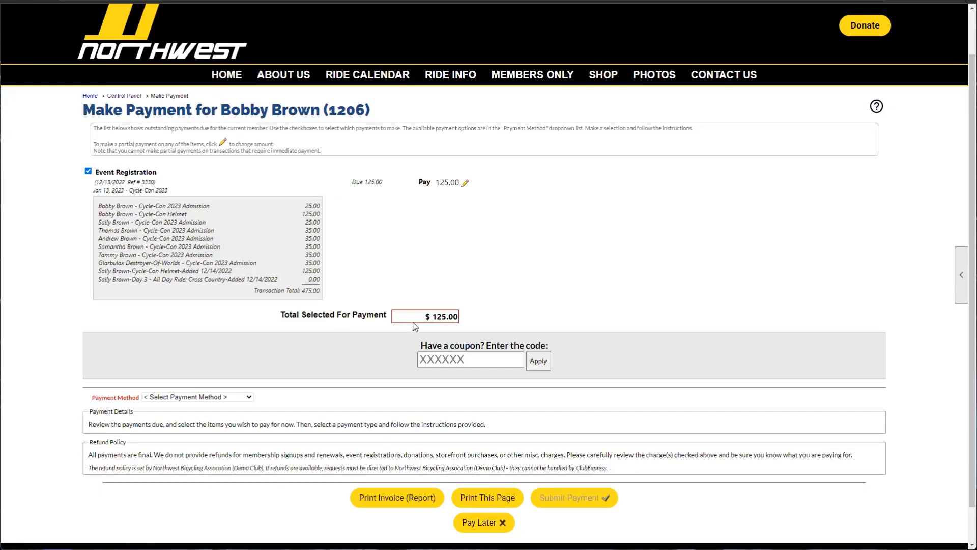
left_click_drag(423, 316, 467, 320)
left_click(467, 321)
left_click_drag(424, 317, 461, 321)
left_click(461, 321)
left_click(186, 397)
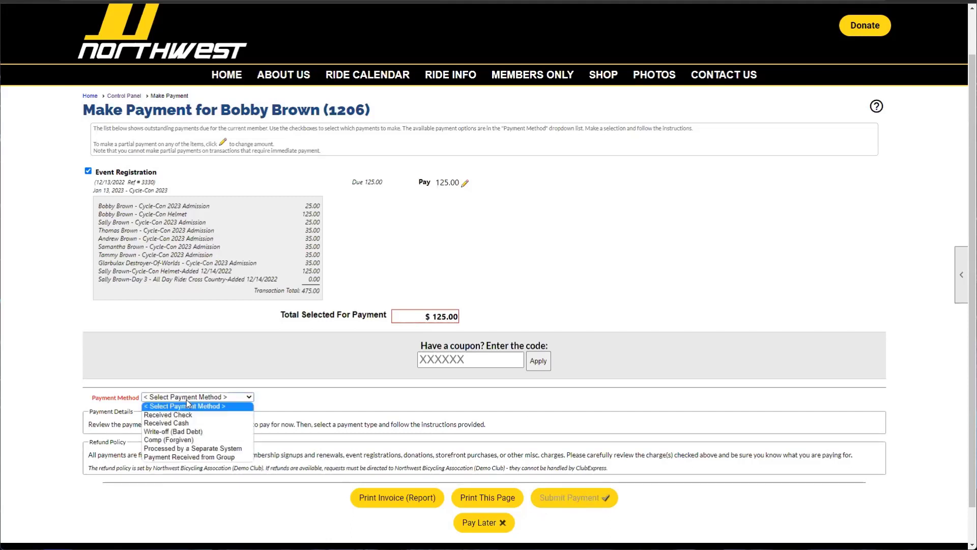
Step: Defer the payment for the added items and return to the Registration Manager's list
left_click(473, 523)
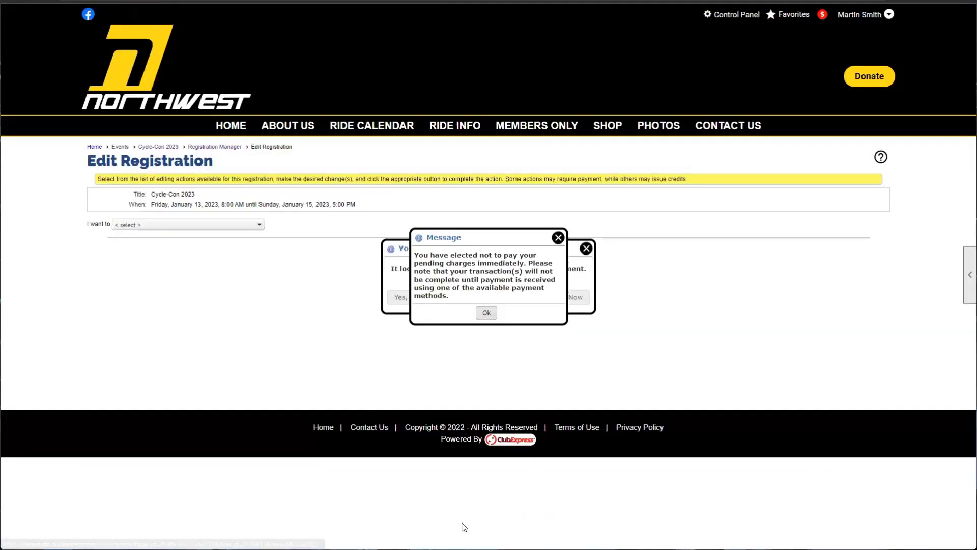
left_click(486, 312)
left_click(586, 248)
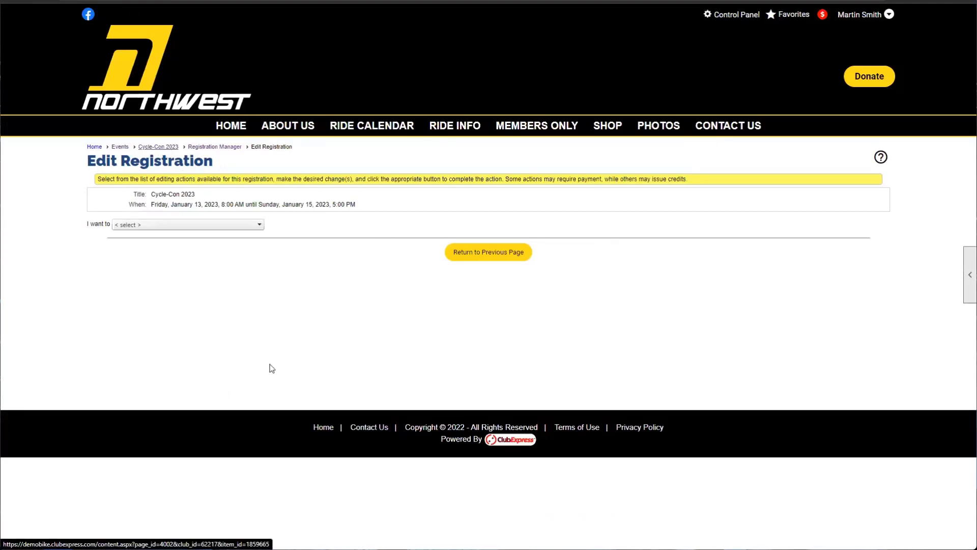
key("alt+Left")
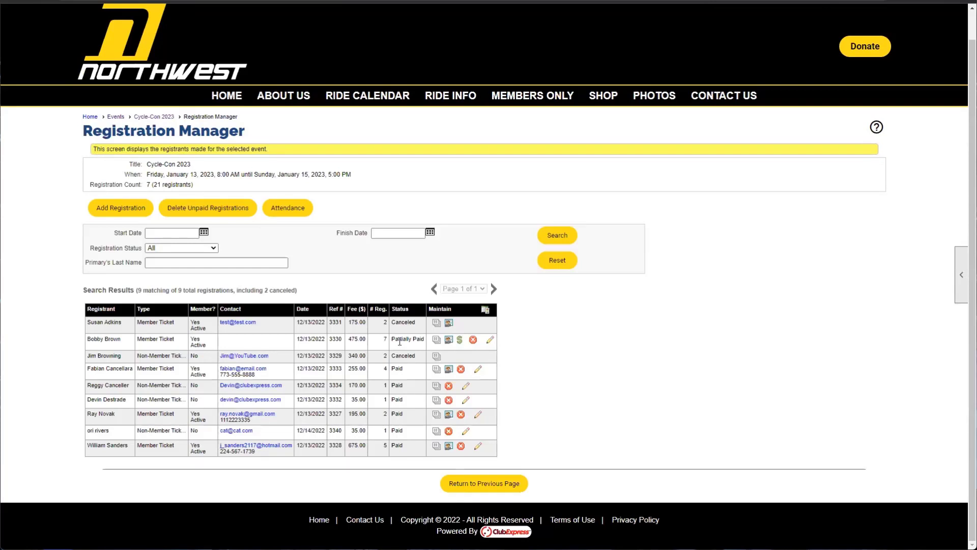
Step: Check the status of the partially paid registration and open its outstanding payment
left_click_drag(400, 341, 426, 344)
left_click(426, 344)
left_click_drag(392, 340, 422, 344)
left_click(423, 345)
left_click(460, 343)
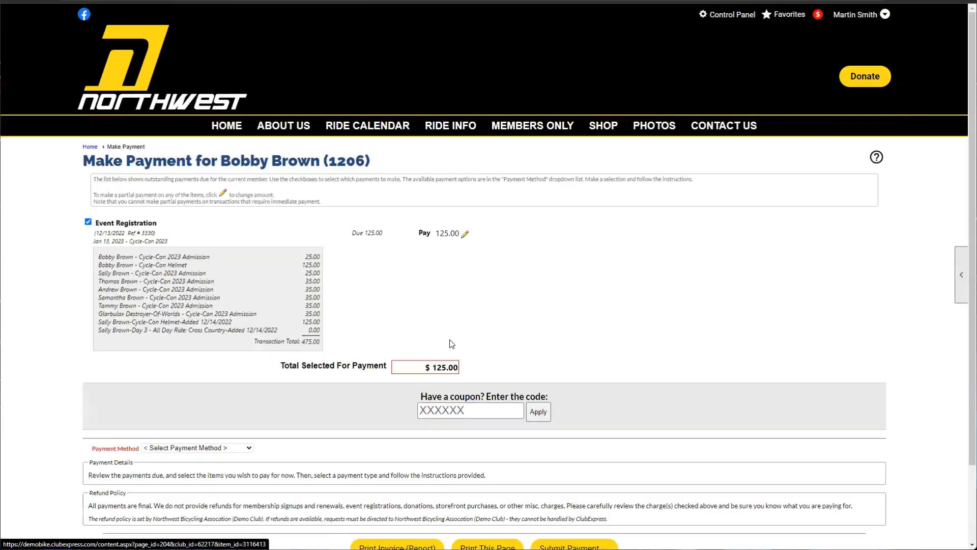
Step: Set the payment method to Received Cash and record the cash payment for the outstanding event registration balance
scroll(371, 168, "down", 1)
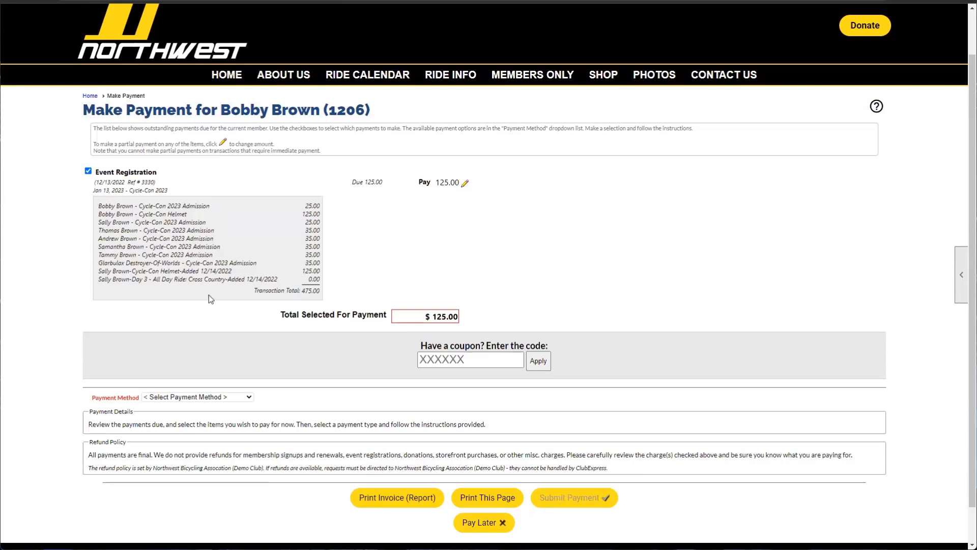
left_click(210, 396)
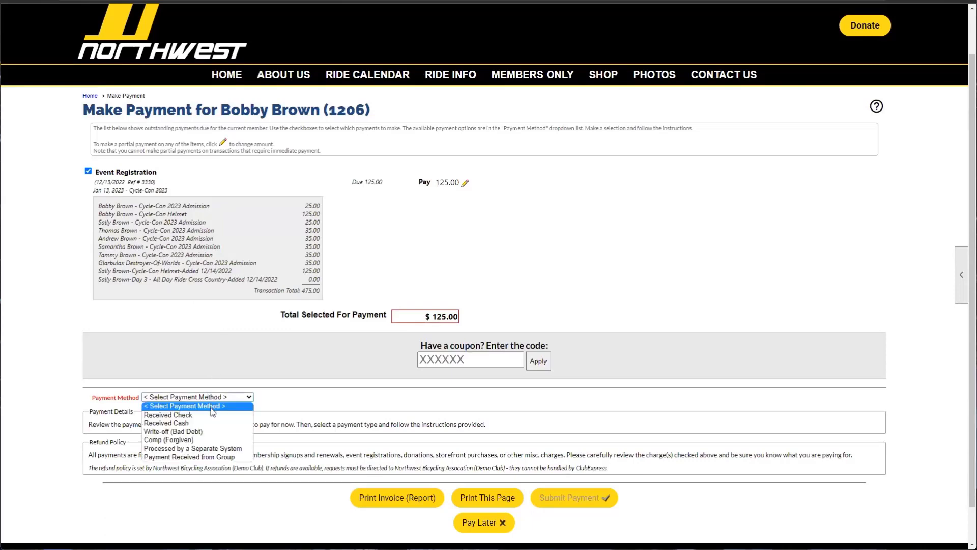
left_click(224, 414)
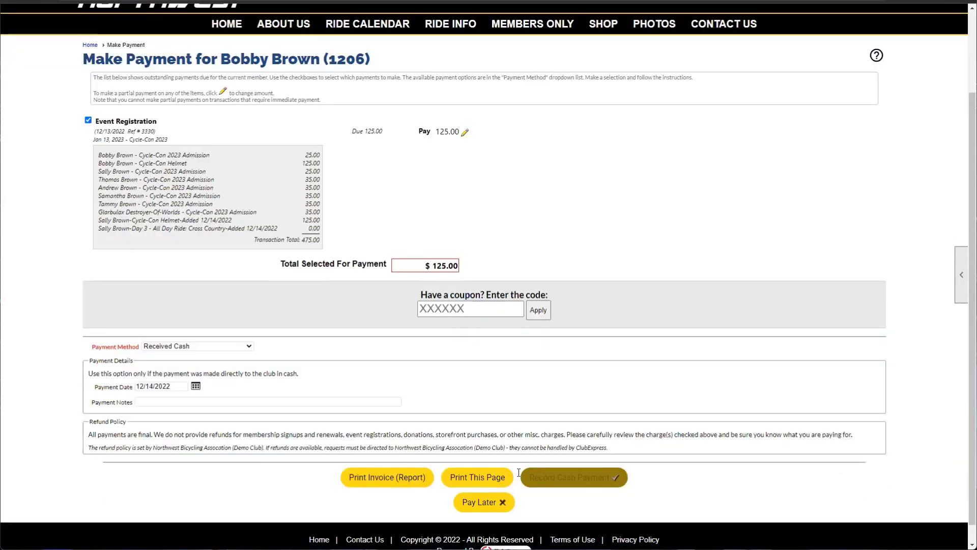
scroll(573, 522, "down", 1)
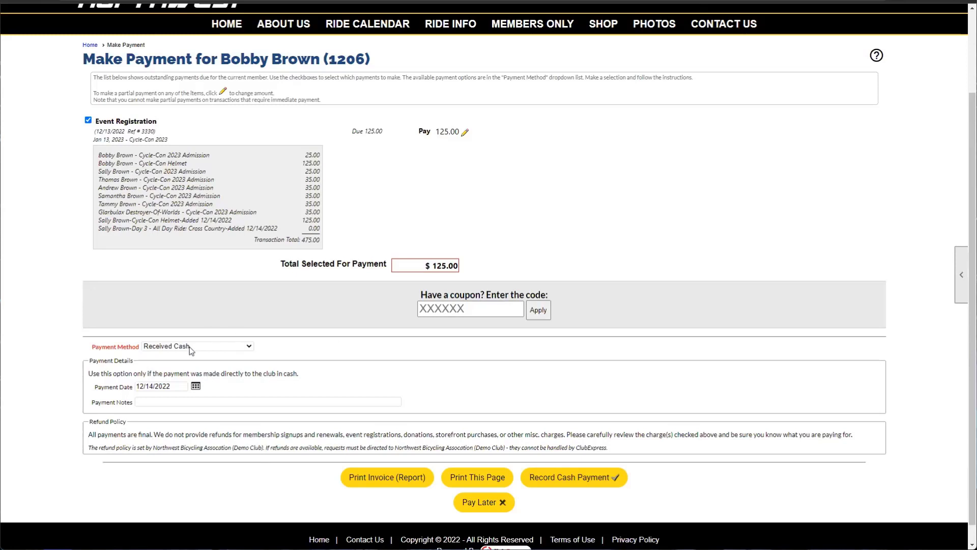
left_click(553, 472)
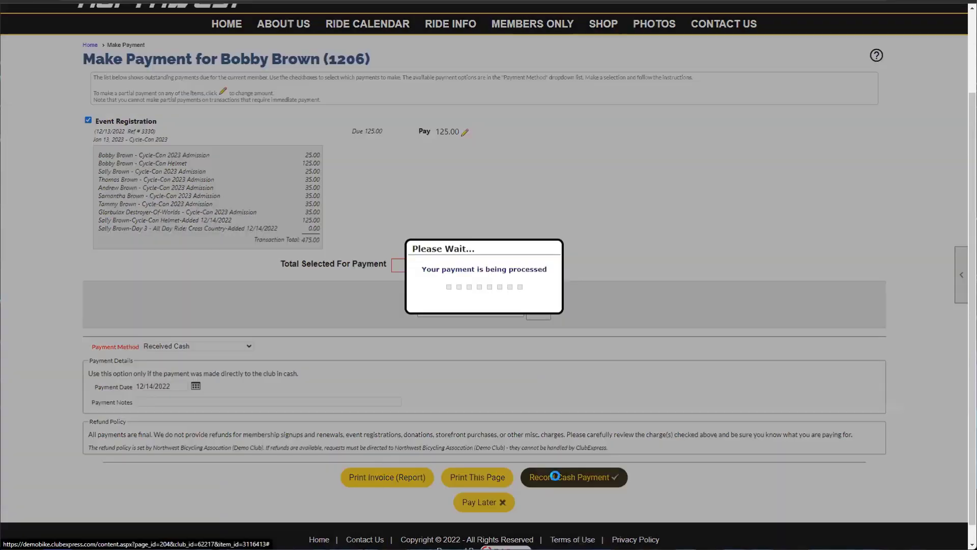
scroll(536, 424, "down", 2)
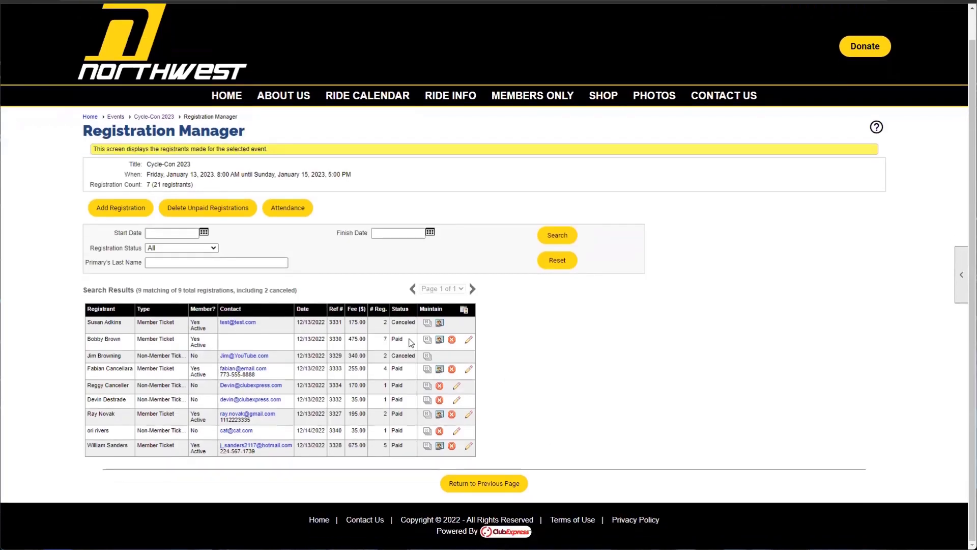
Step: Check the updated payment status, reopen the same registration for editing and choose to change a registrant's name
double_click(395, 340)
left_click_drag(97, 340, 129, 342)
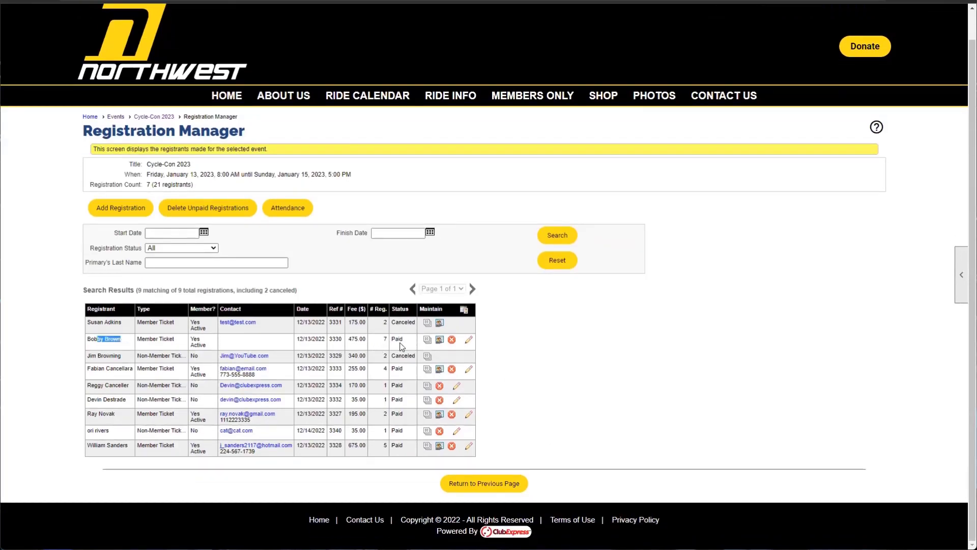
left_click(469, 340)
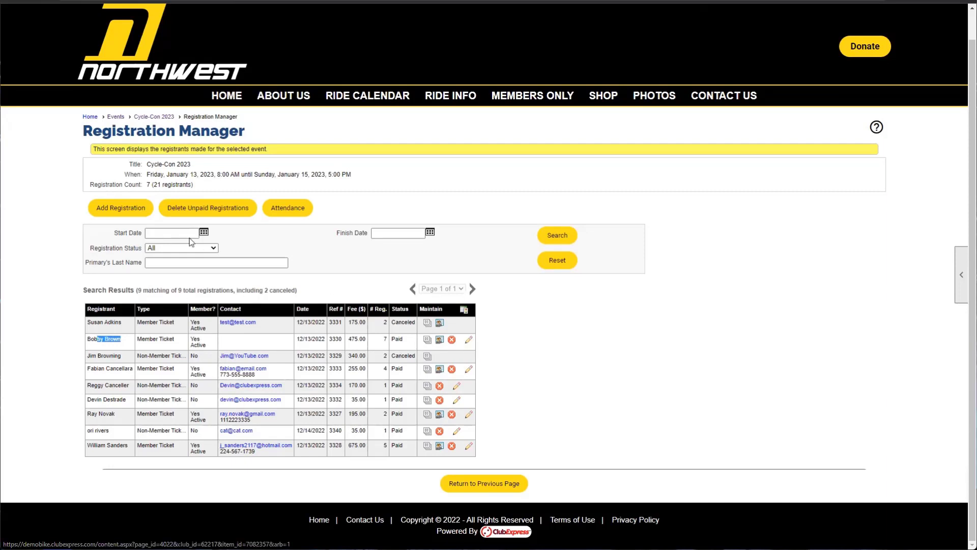
left_click(186, 226)
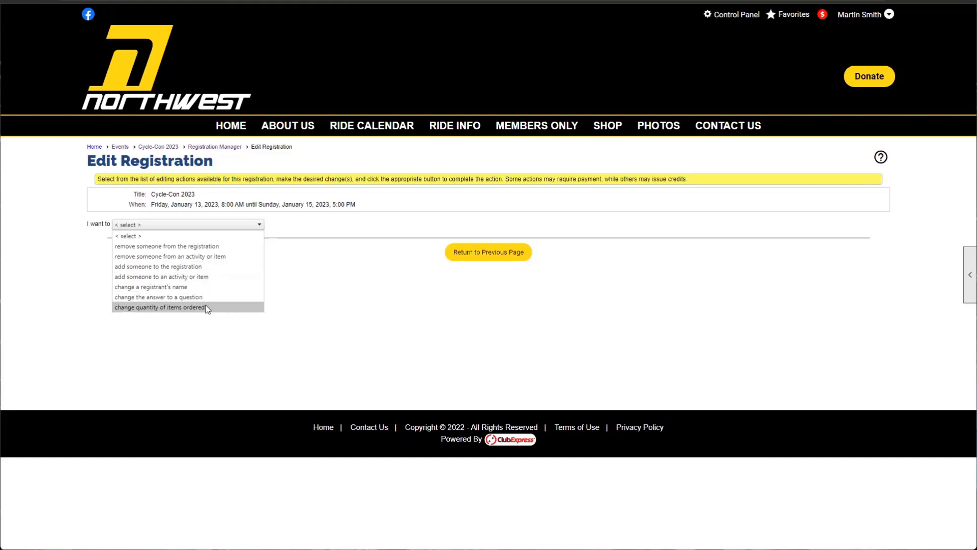
left_click(167, 288)
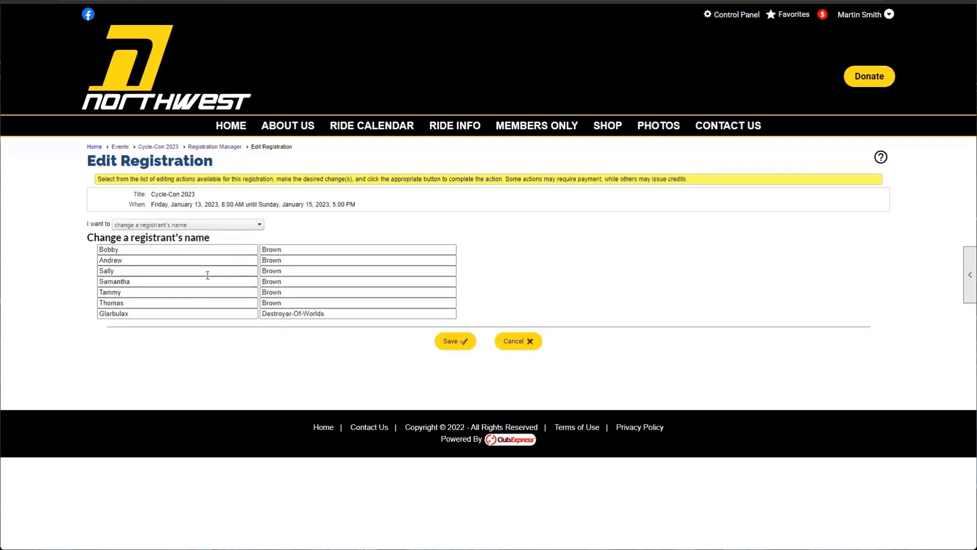
Step: Replace the first listed registrant's first name with the full form of the name and save the change
left_click_drag(101, 249, 155, 248)
left_click(156, 248)
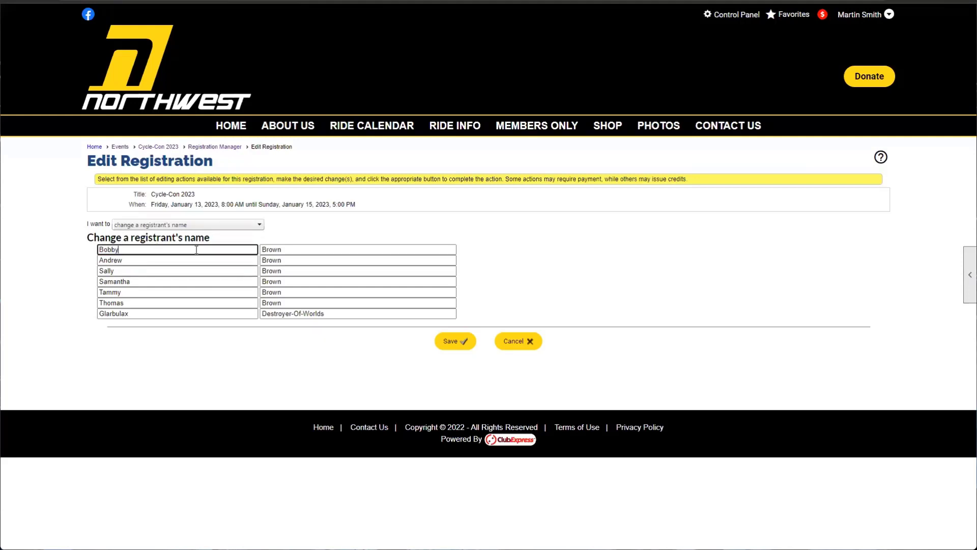
left_click(303, 250)
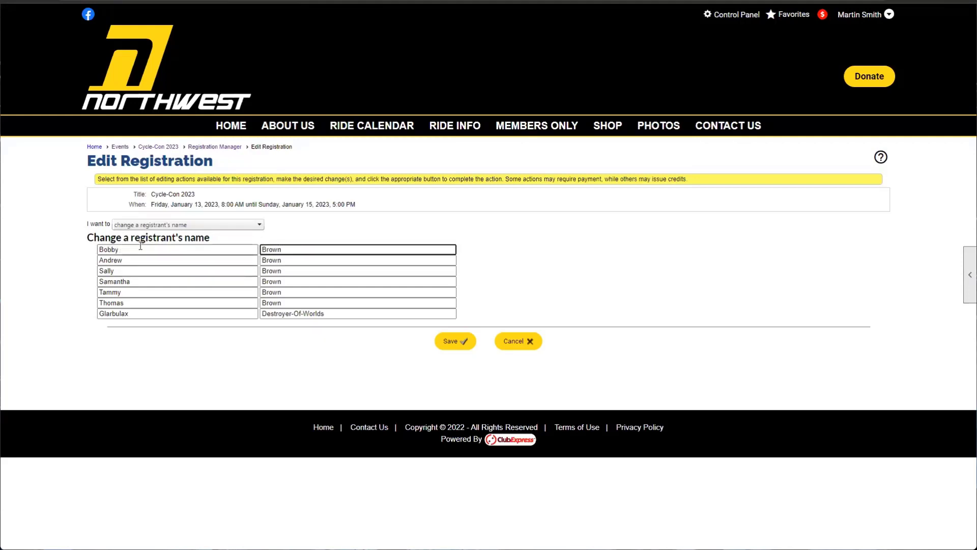
double_click(117, 249)
left_click(117, 247)
left_click_drag(115, 247, 99, 255)
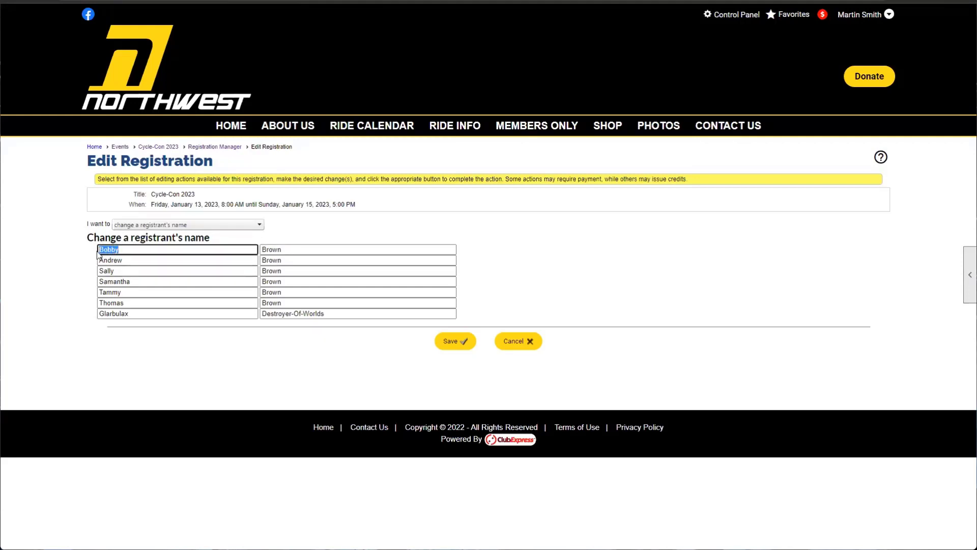
type("Robert")
left_click(453, 341)
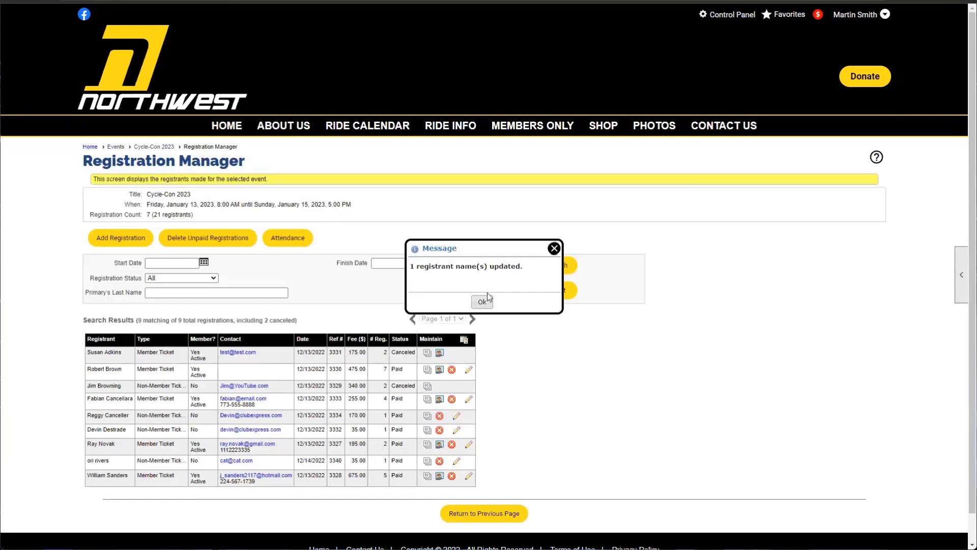
left_click(483, 301)
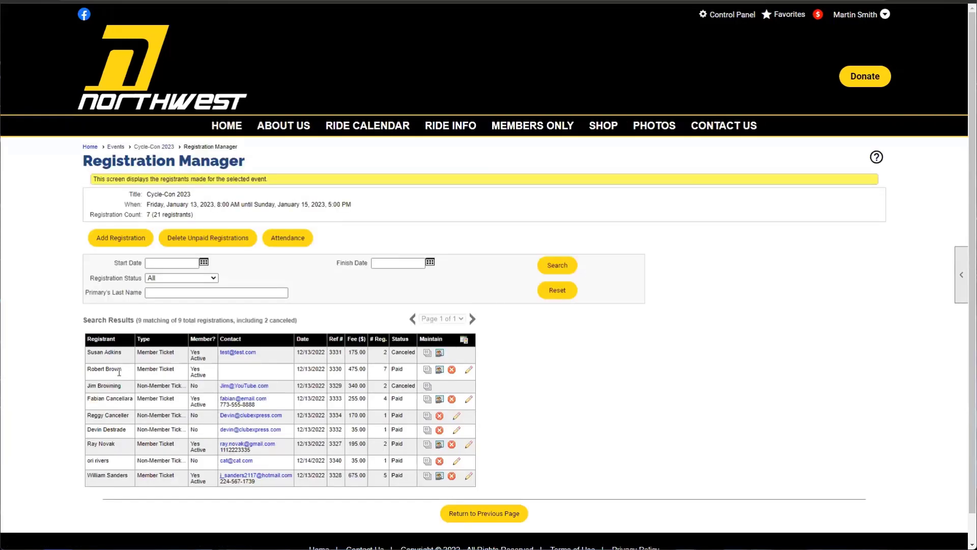
Step: Reopen the renamed registrant's registration and choose to change the answer to the Food allergies question
left_click_drag(121, 369, 88, 379)
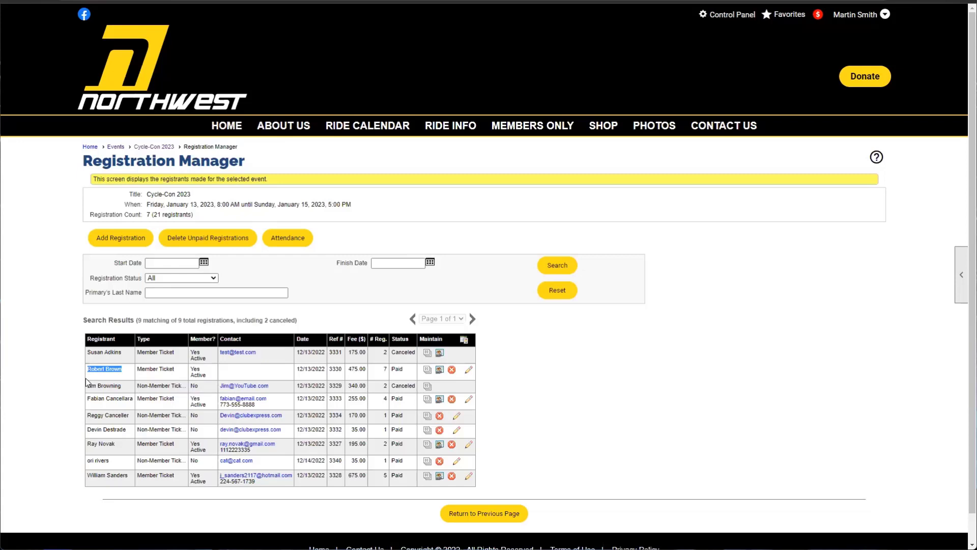
left_click(468, 370)
left_click(136, 225)
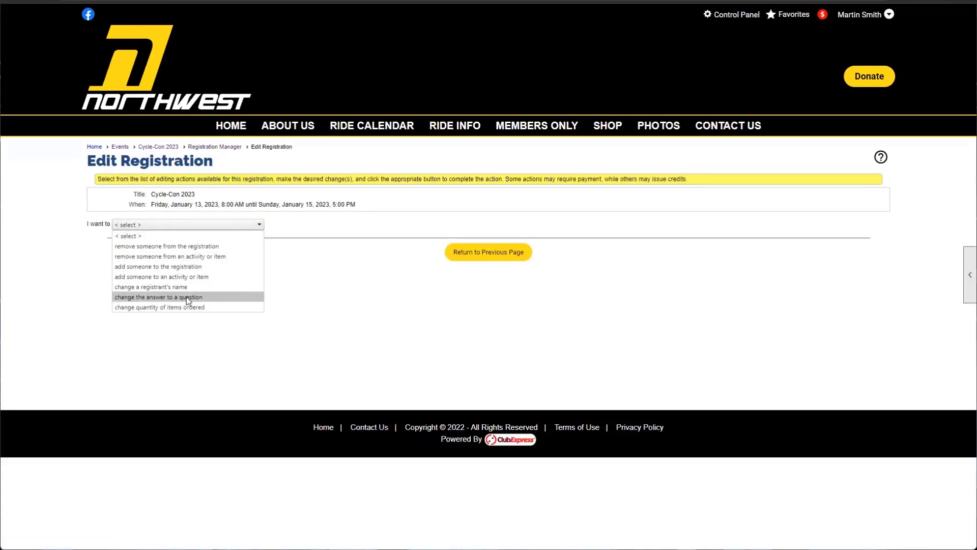
left_click(186, 297)
left_click(150, 252)
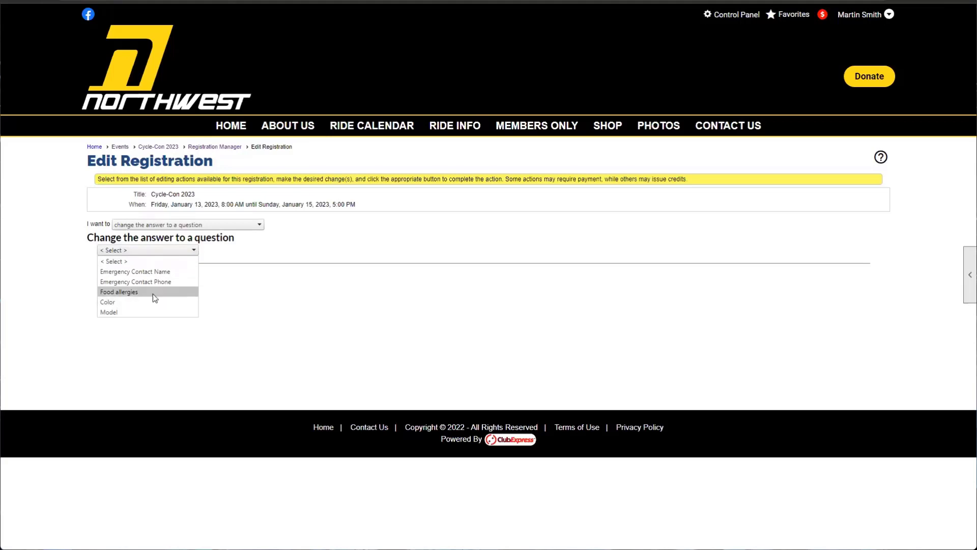
left_click(137, 292)
Step: Enter "Gluten Free" as the second listed registrant's food allergies answer and save it
left_click(140, 262)
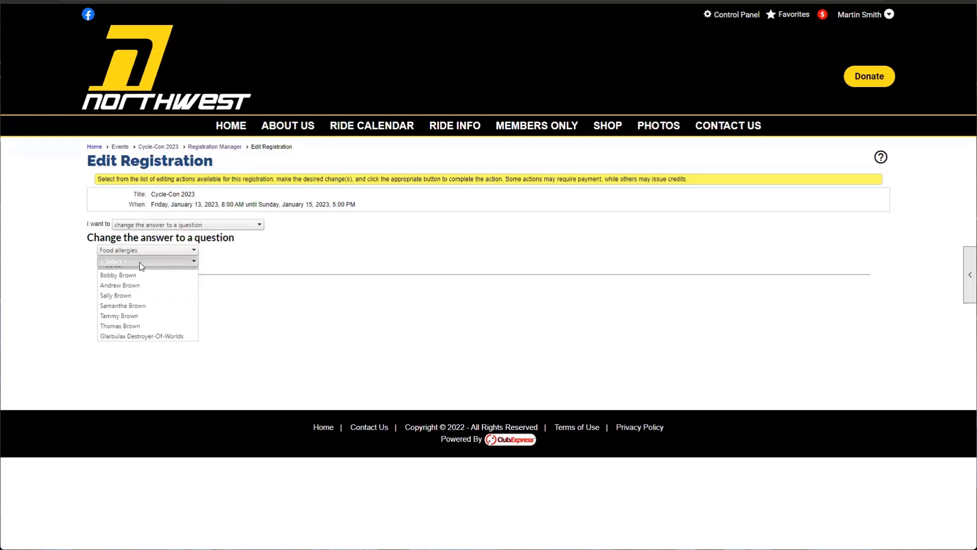
left_click(133, 283)
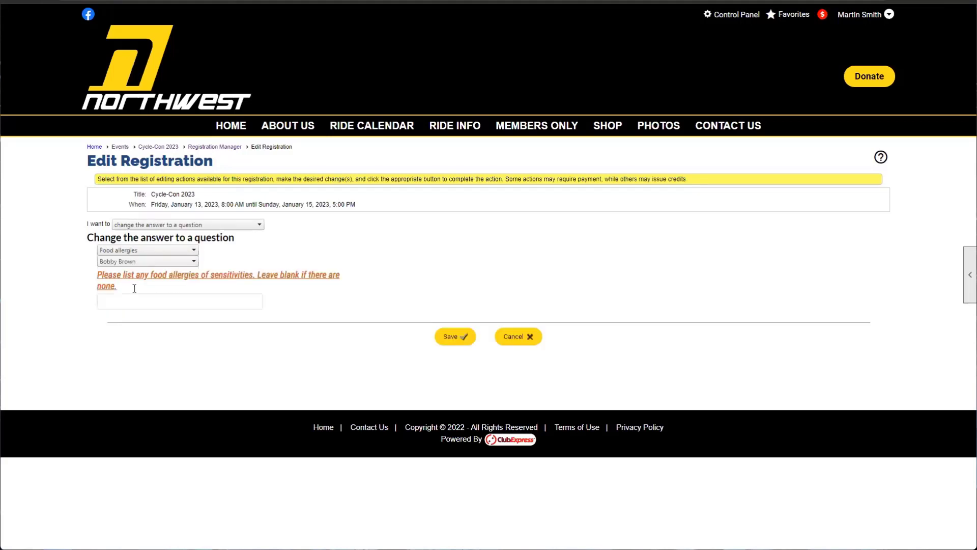
left_click(120, 263)
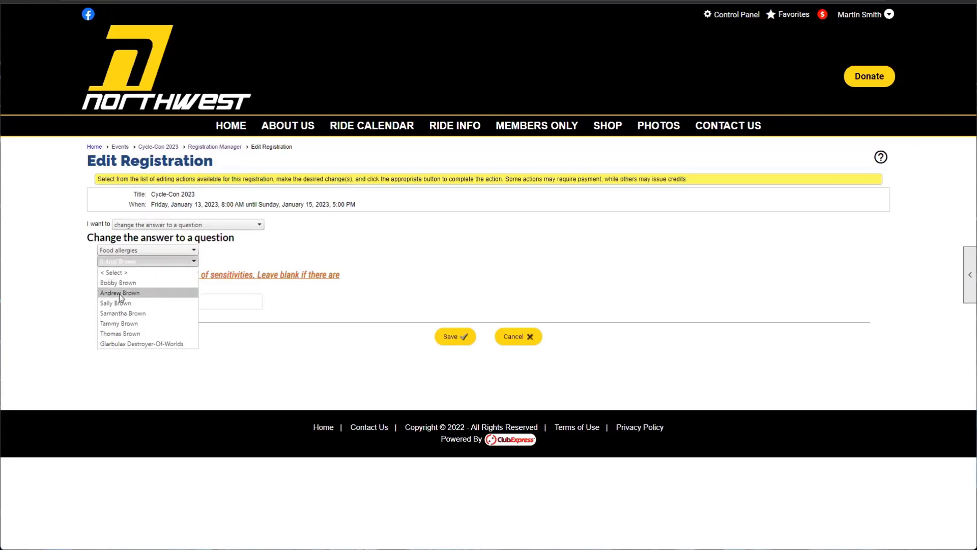
left_click(119, 293)
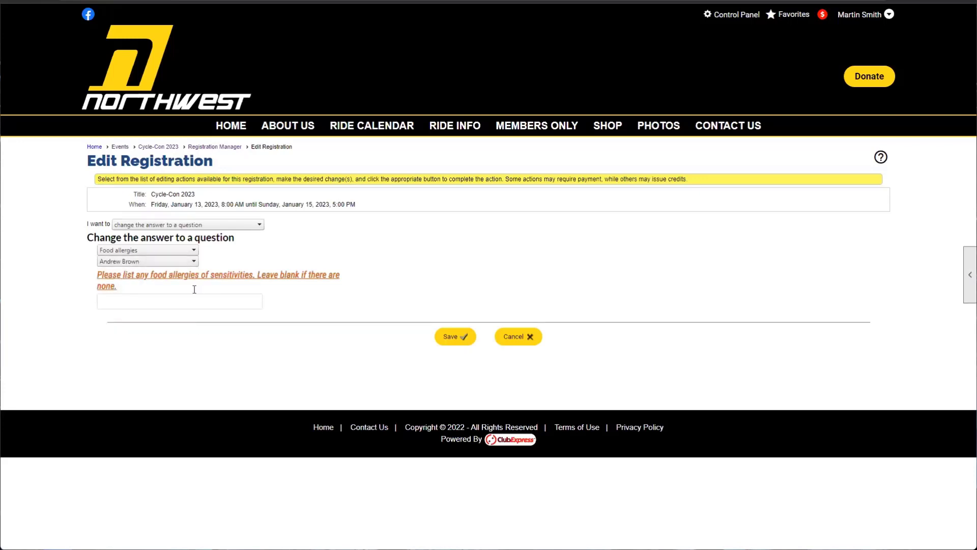
left_click(171, 305)
type("Gluten Free")
left_click(465, 341)
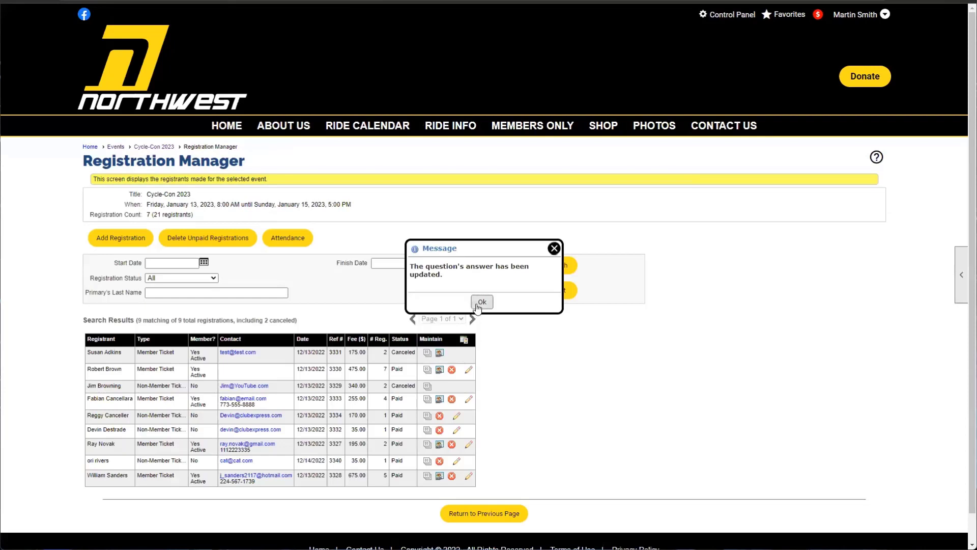
left_click(478, 306)
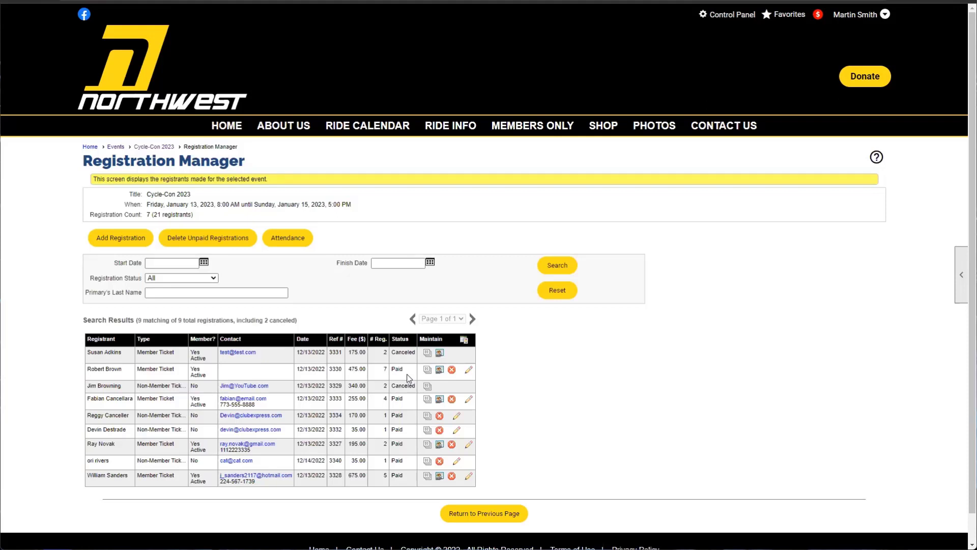
Step: Reopen the same registration to change the quantity of items ordered and select the Cycle-Con Helmet
left_click(468, 370)
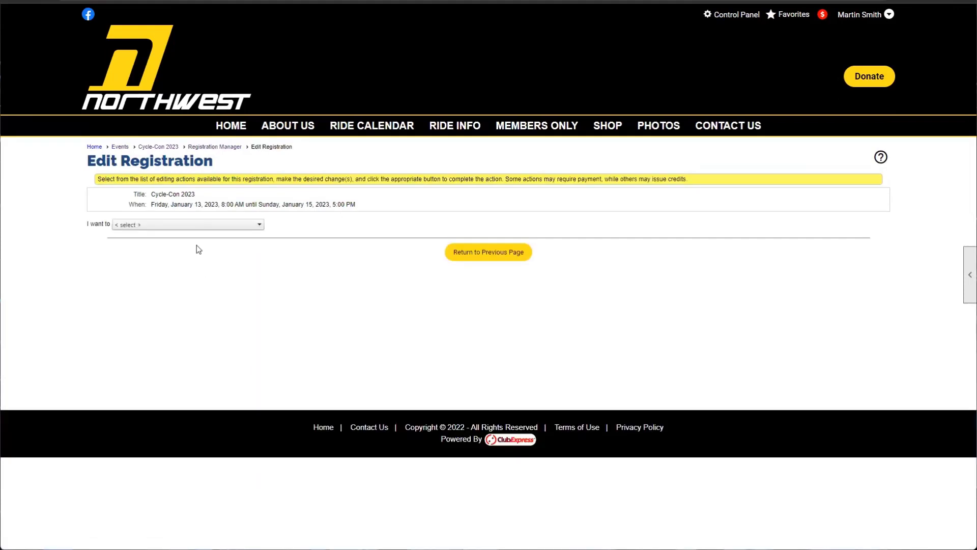
left_click(195, 226)
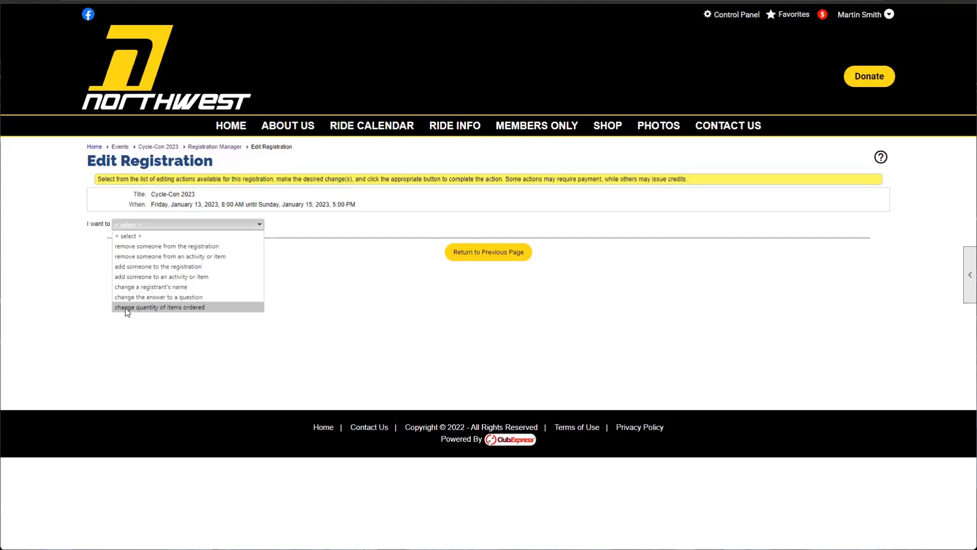
left_click(177, 306)
left_click(134, 250)
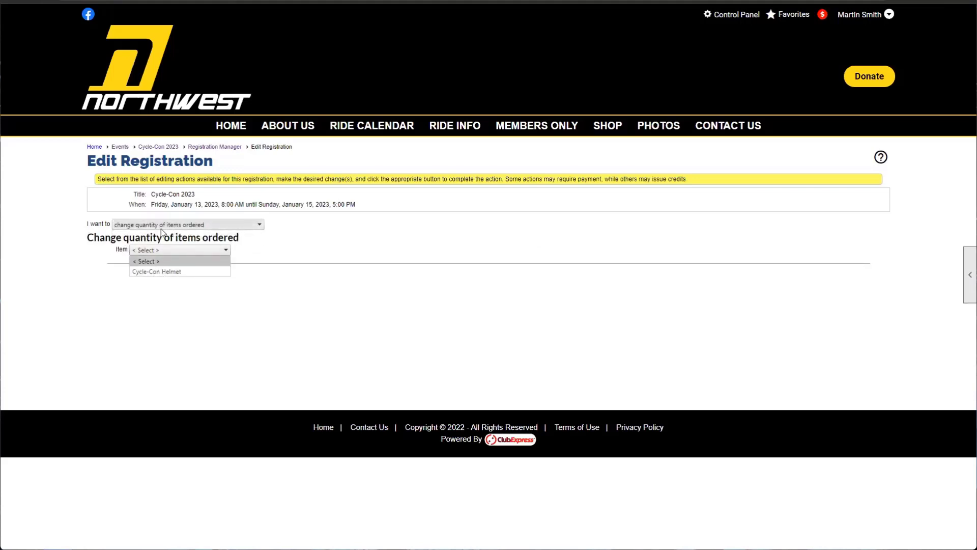
left_click(158, 271)
Step: Set the first listed registrant's helmet quantity to 2 and save the change
left_click(152, 262)
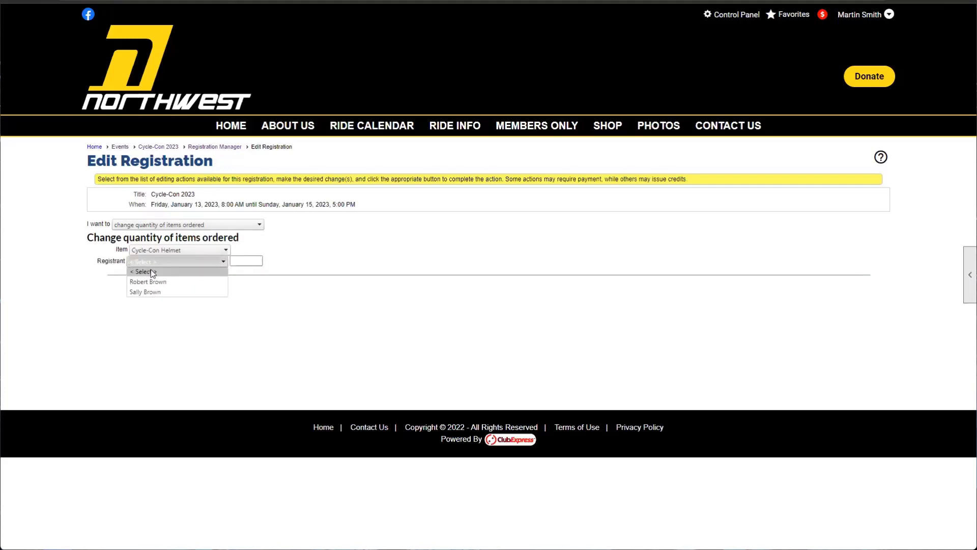
left_click(152, 283)
key("Tab")
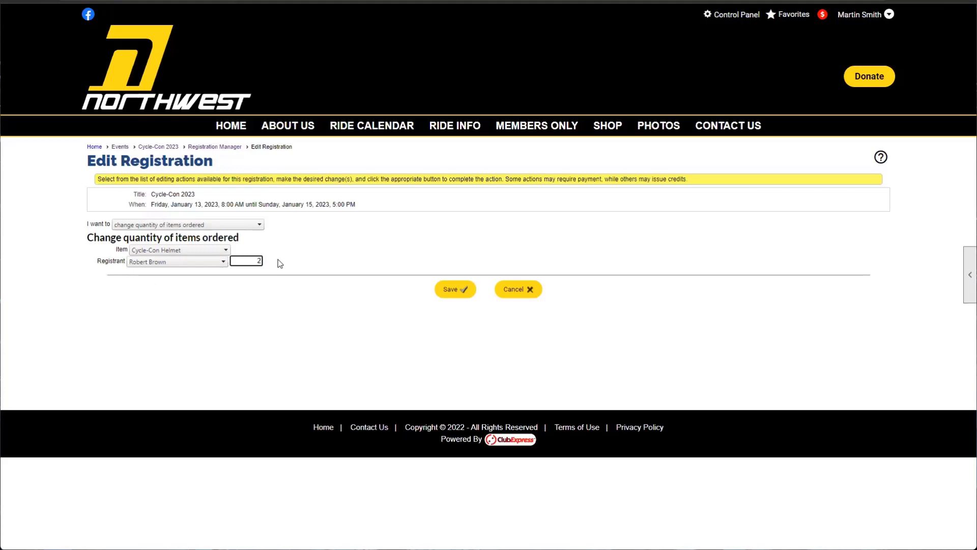
type("2")
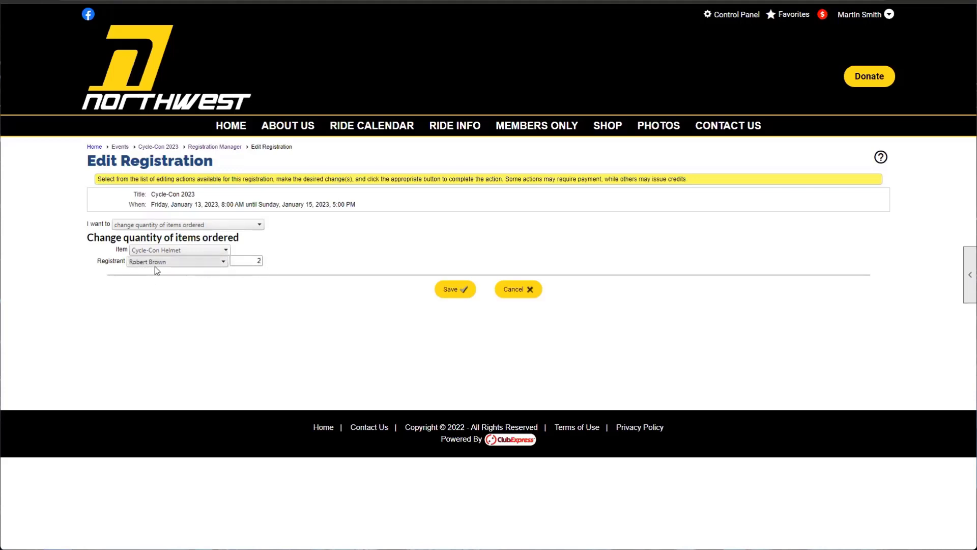
left_click(182, 262)
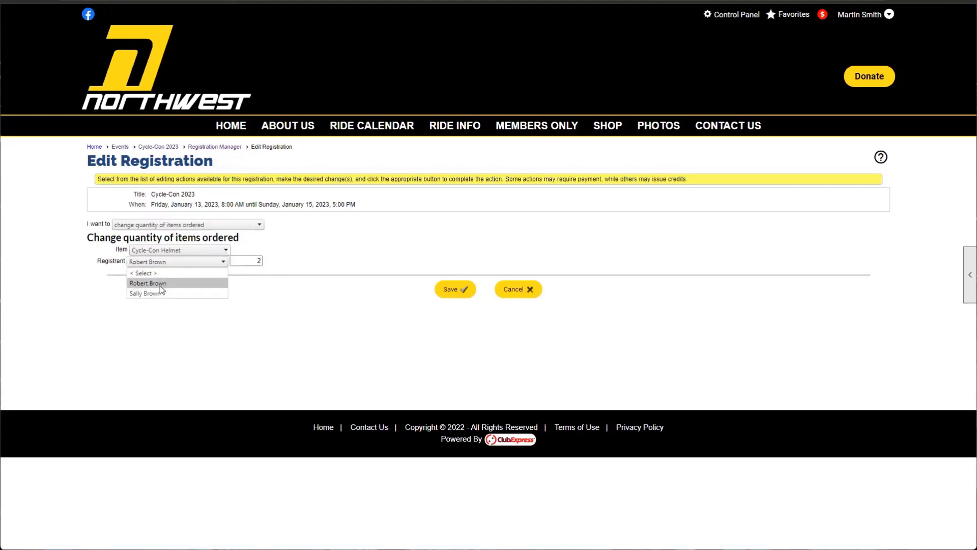
left_click(160, 285)
key("Tab")
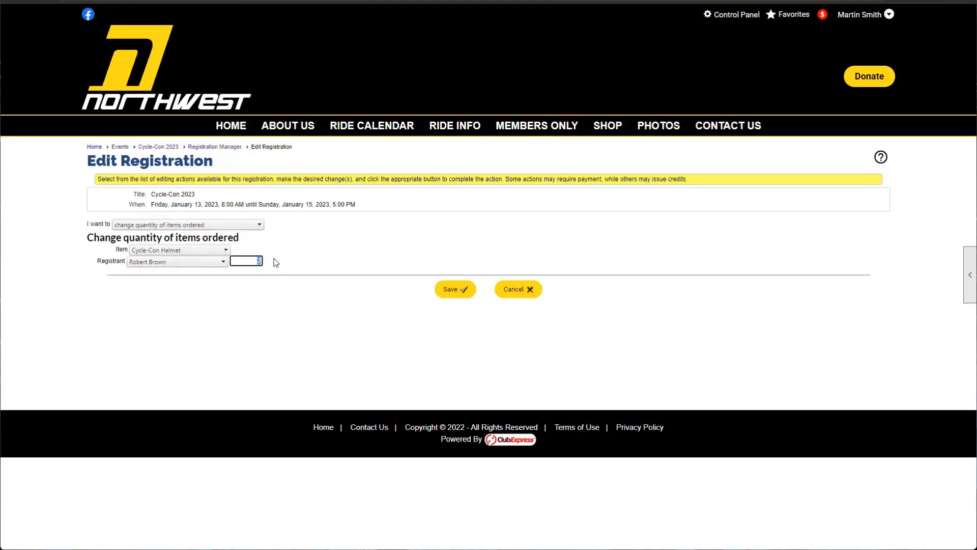
left_click(276, 263)
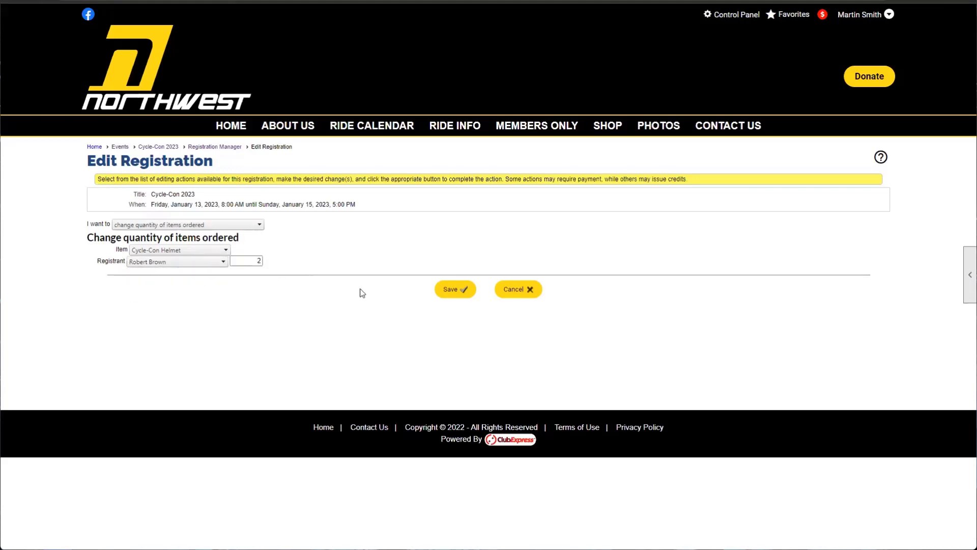
left_click(458, 290)
left_click(482, 302)
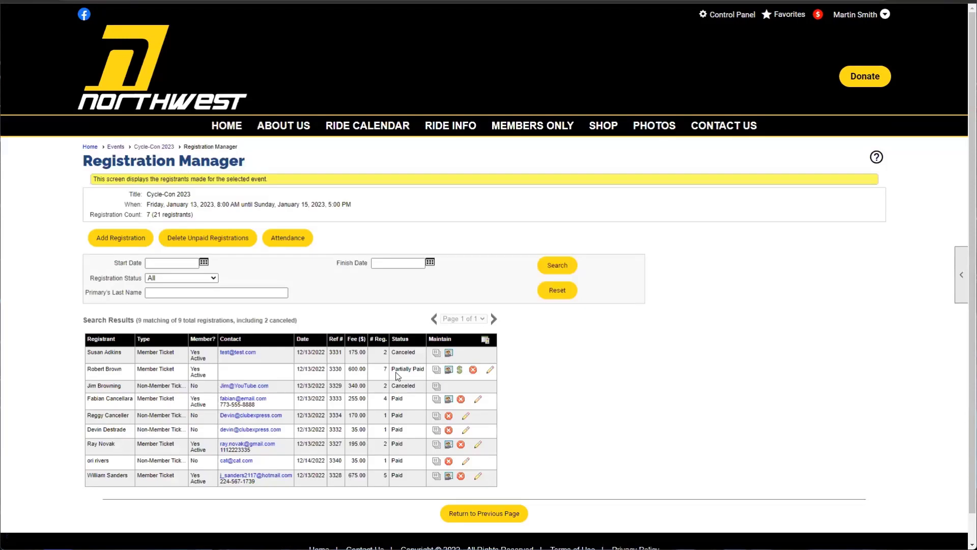
Step: Check the total selected for payment on the partially paid registration and postpone the payment
left_click_drag(391, 369, 419, 370)
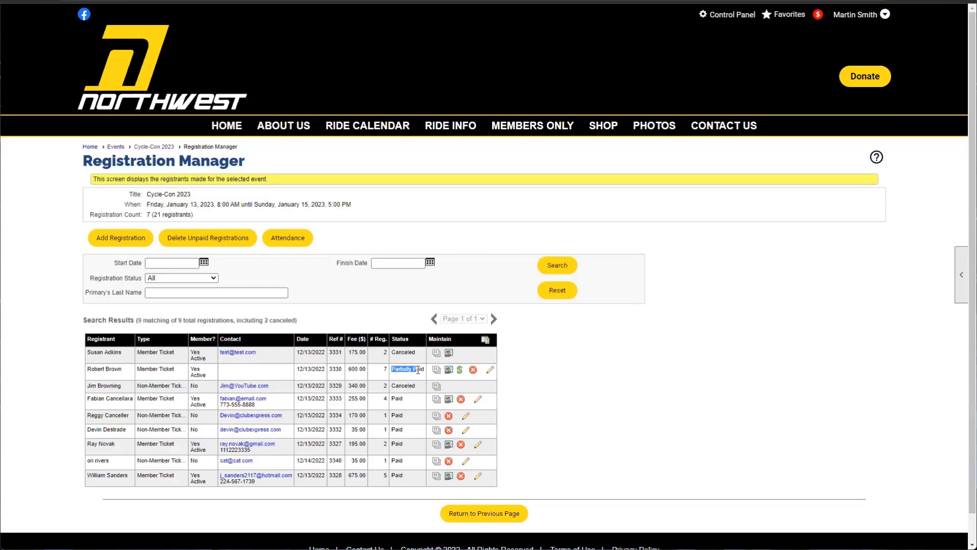
left_click(459, 370)
scroll(447, 318, "down", 1)
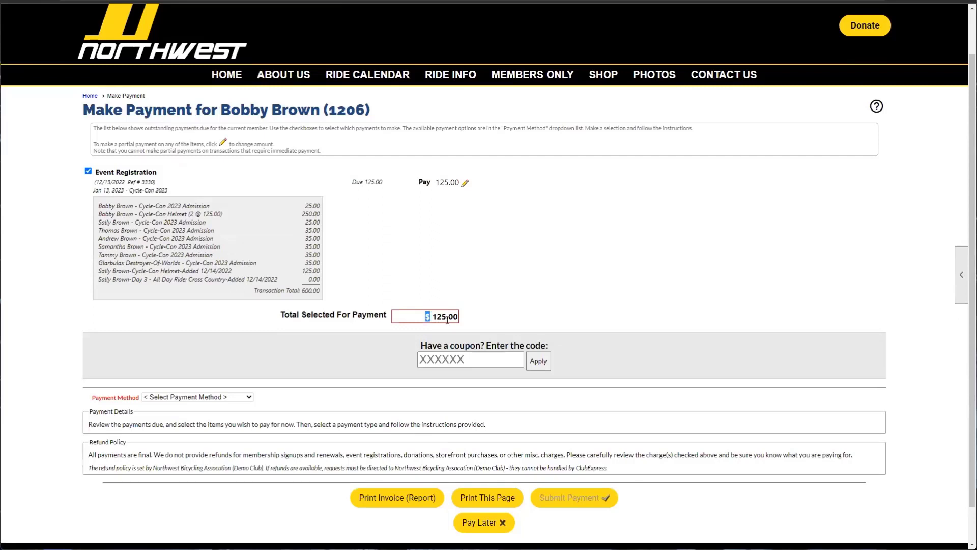
left_click_drag(447, 318, 462, 323)
left_click(448, 324)
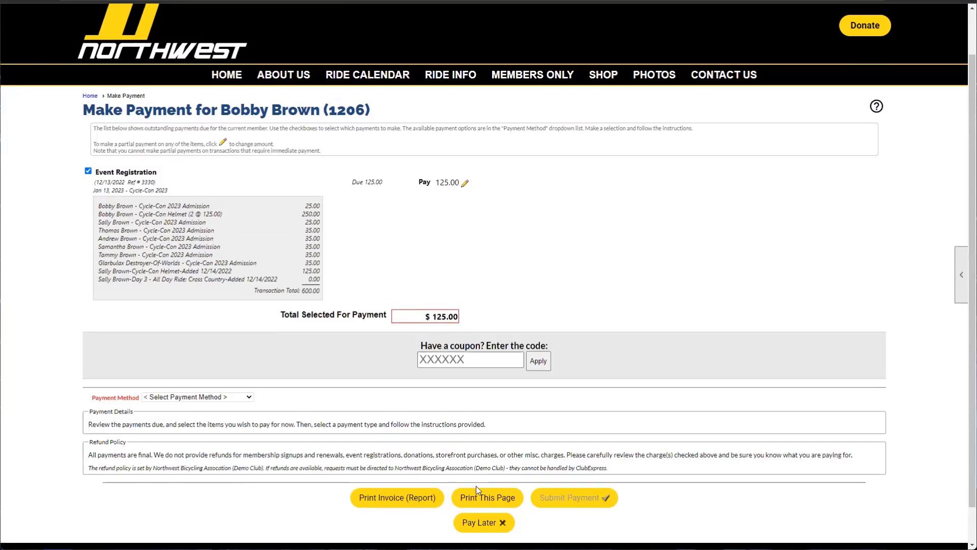
left_click(484, 522)
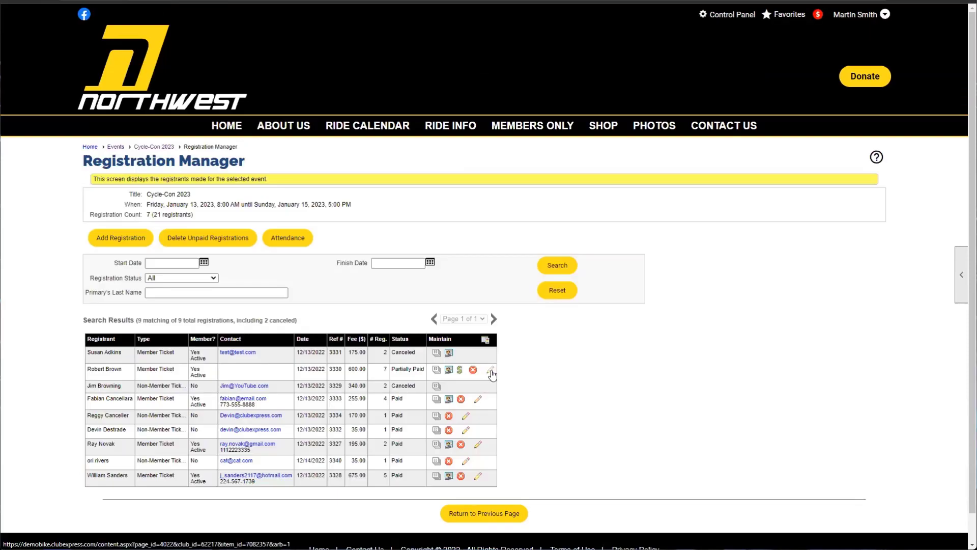
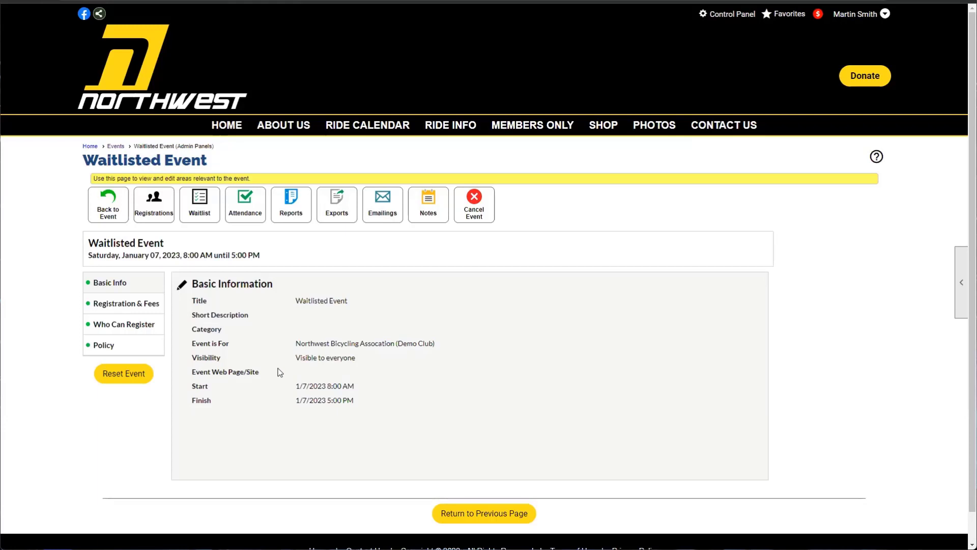
Step: Open the Waitlisted Event's Registration & Fees settings for editing and check its capacity
left_click(154, 306)
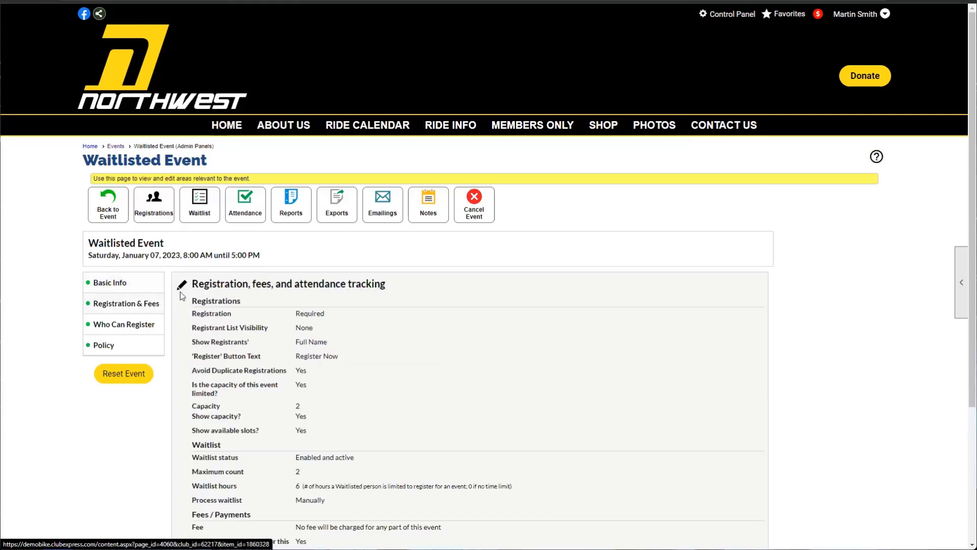
left_click(183, 287)
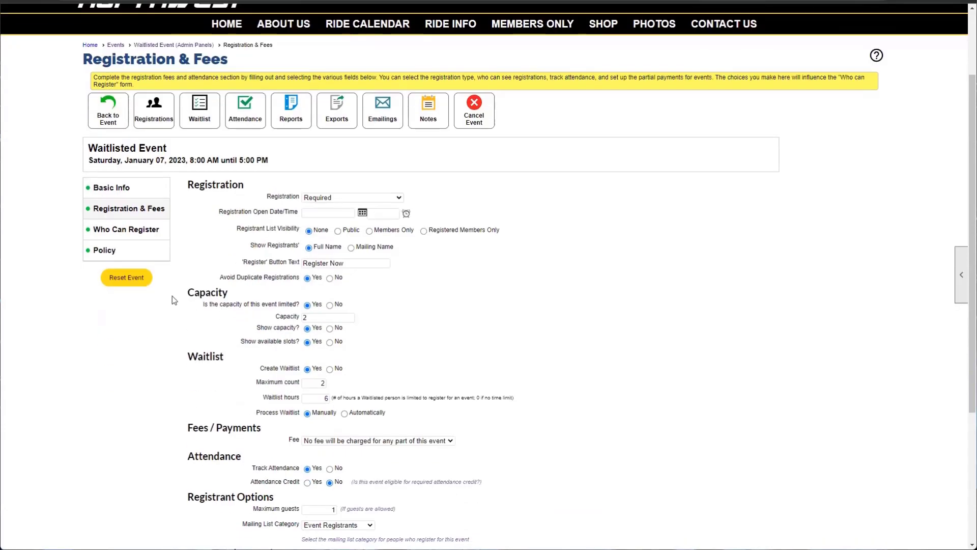
left_click_drag(172, 295, 274, 319)
left_click(274, 320)
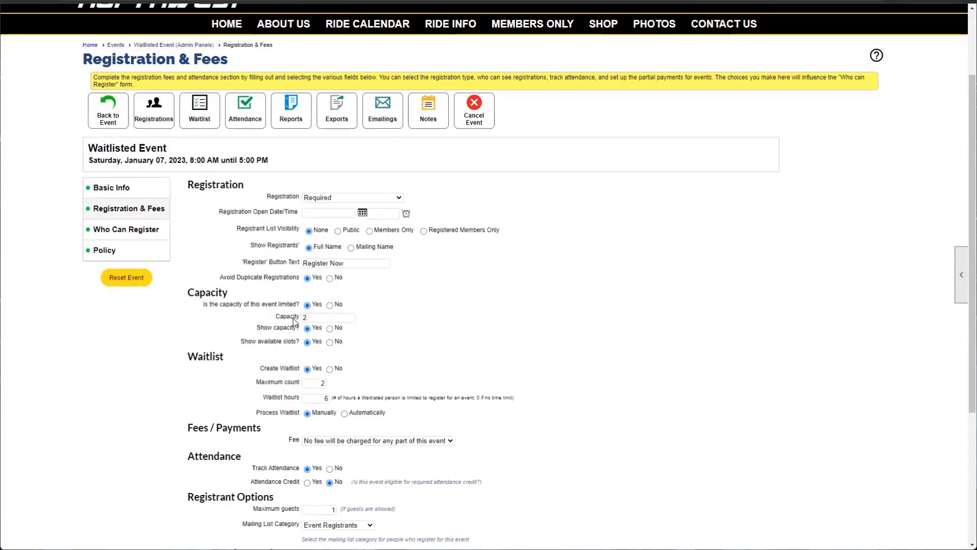
Step: Examine the waitlist's maximum count, waitlist hours and processing settings
left_click_drag(187, 356, 332, 388)
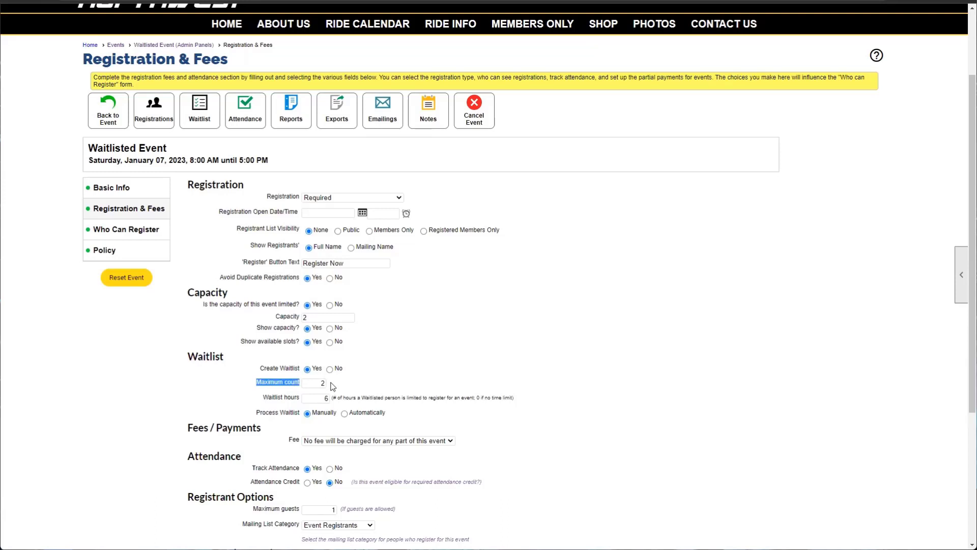
left_click_drag(262, 398, 339, 399)
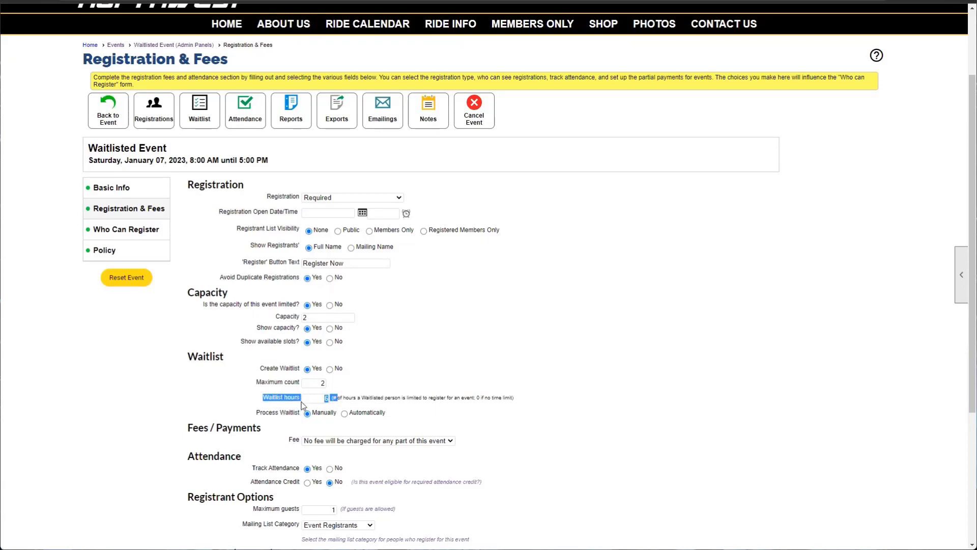
left_click(370, 397)
left_click_drag(315, 395, 354, 401)
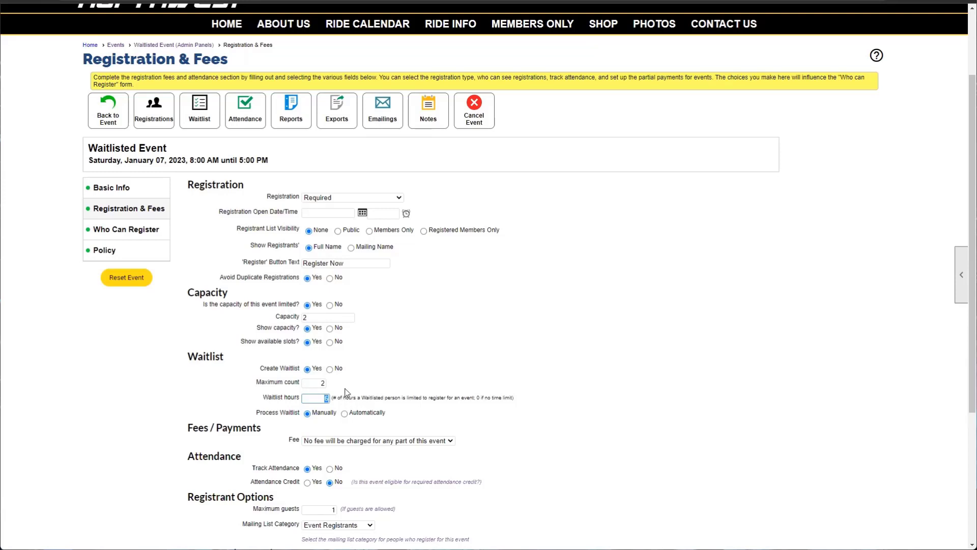
left_click(327, 397)
double_click(326, 396)
left_click(245, 416)
left_click_drag(246, 416, 296, 417)
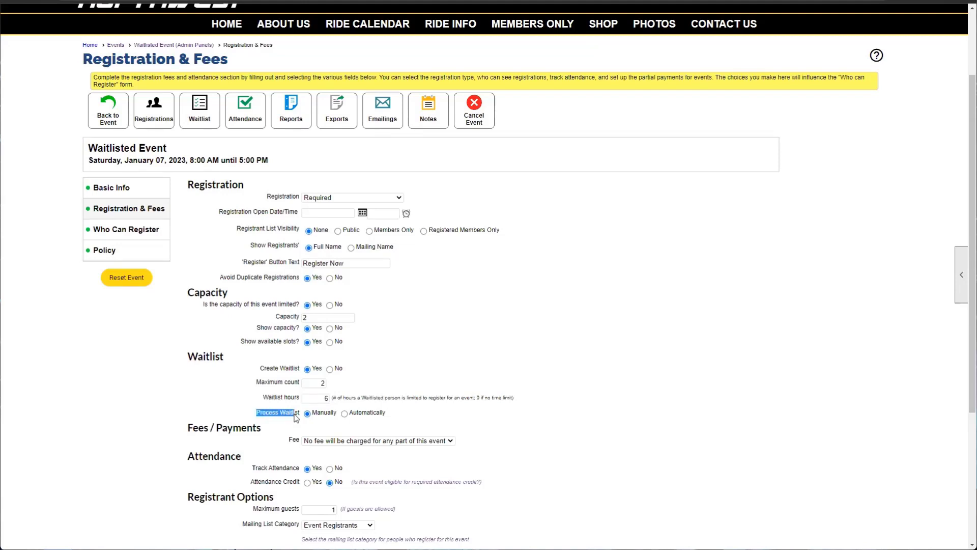
Step: Try automatic waitlist processing, set it back to Manually, and save the Registration & Fees settings
left_click(345, 414)
key("shift+Tab")
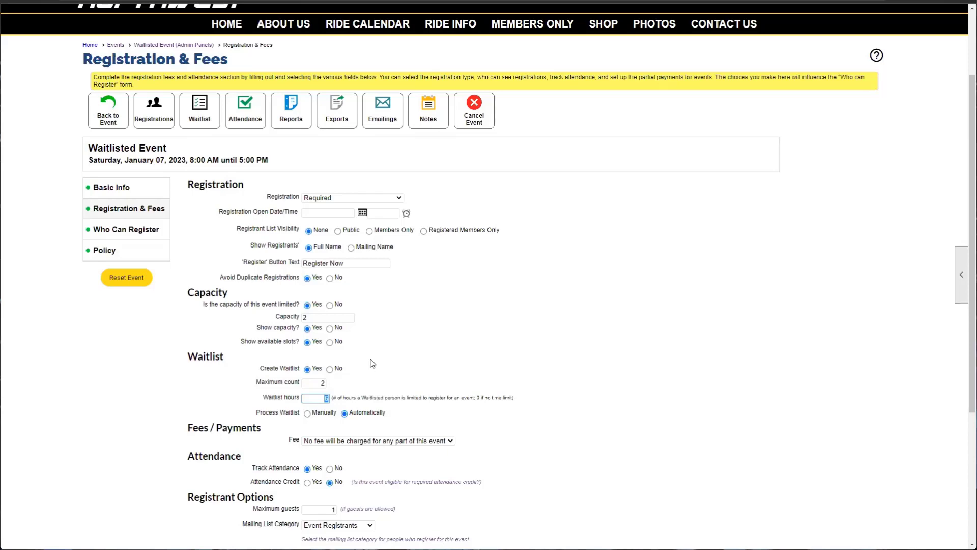
left_click(308, 413)
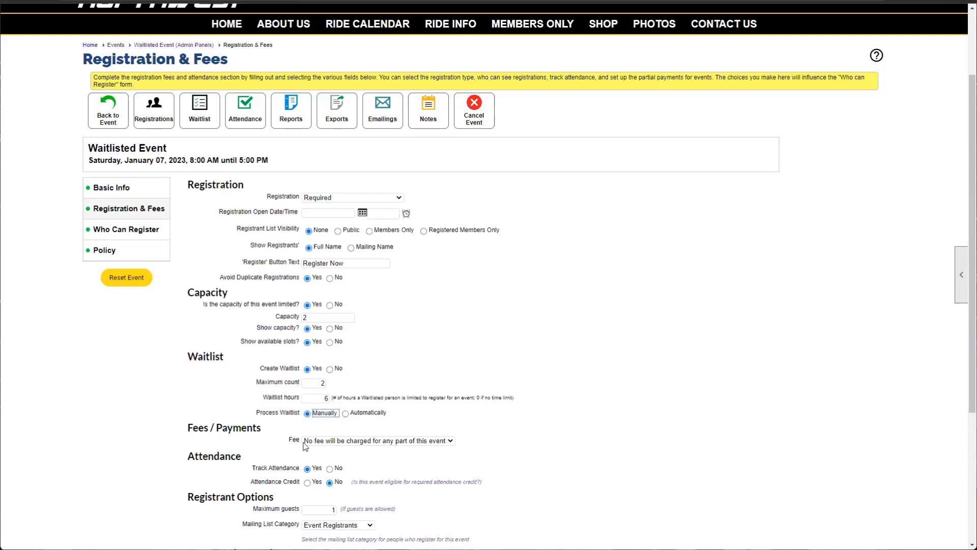
scroll(307, 431, "down", 4)
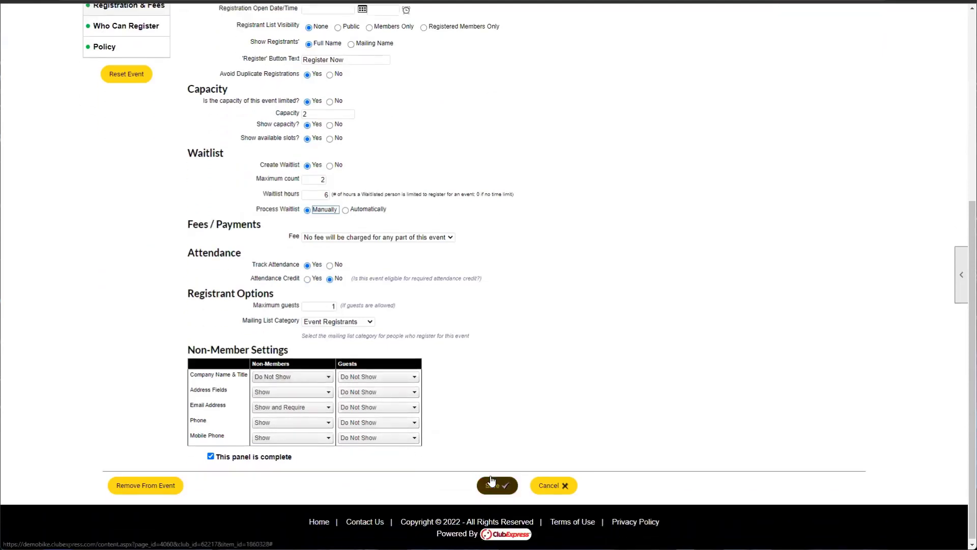
left_click(492, 480)
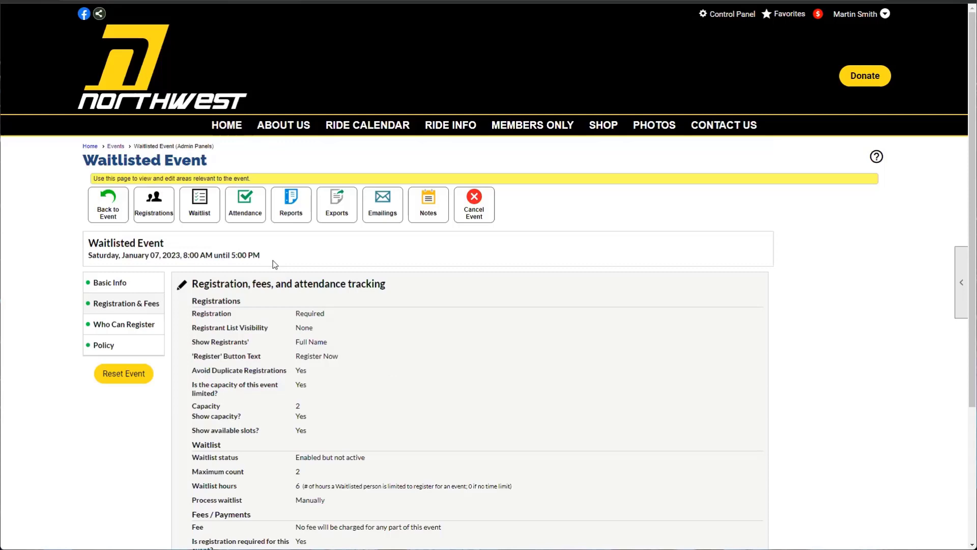
Step: Review the saved waitlist settings and the Waitlisted Event's public view, and return to its admin options
scroll(337, 383, "down", 1)
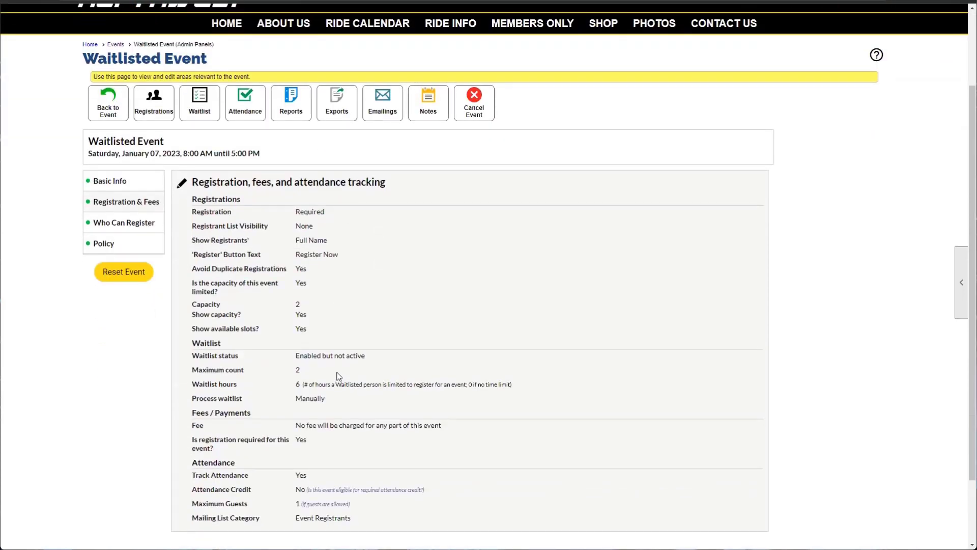
left_click(107, 106)
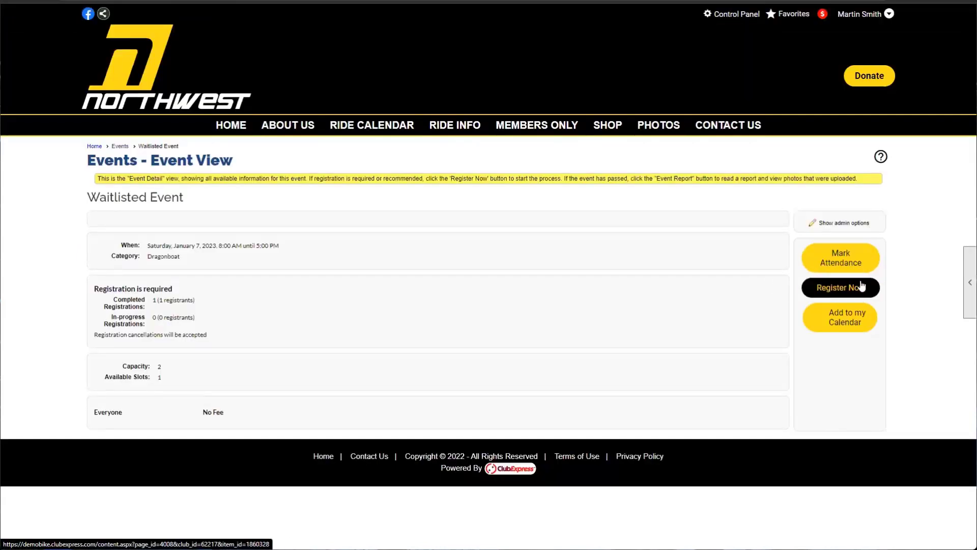
left_click(853, 224)
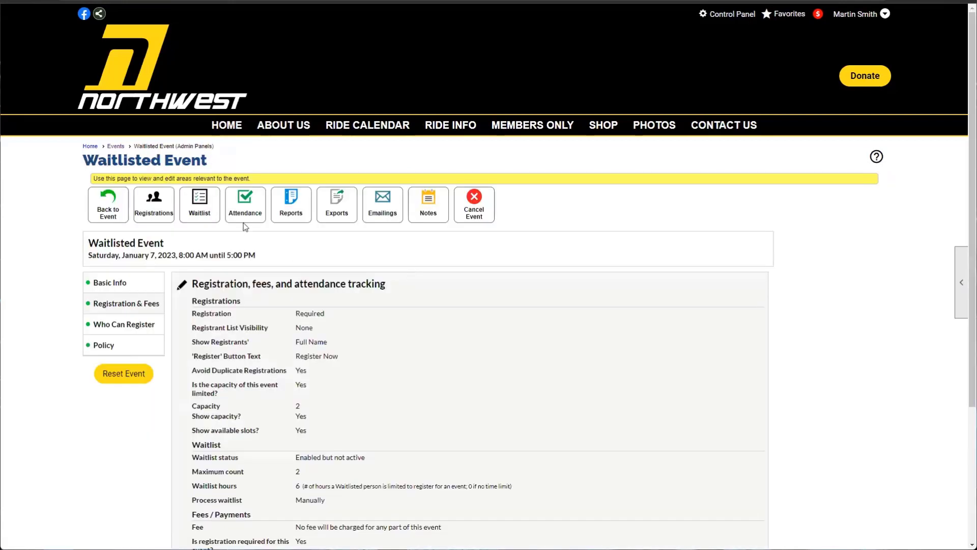
Step: Open the Waitlisted Event's waitlist, examine the waitlisted registrant's entry, and return to the event
left_click(200, 208)
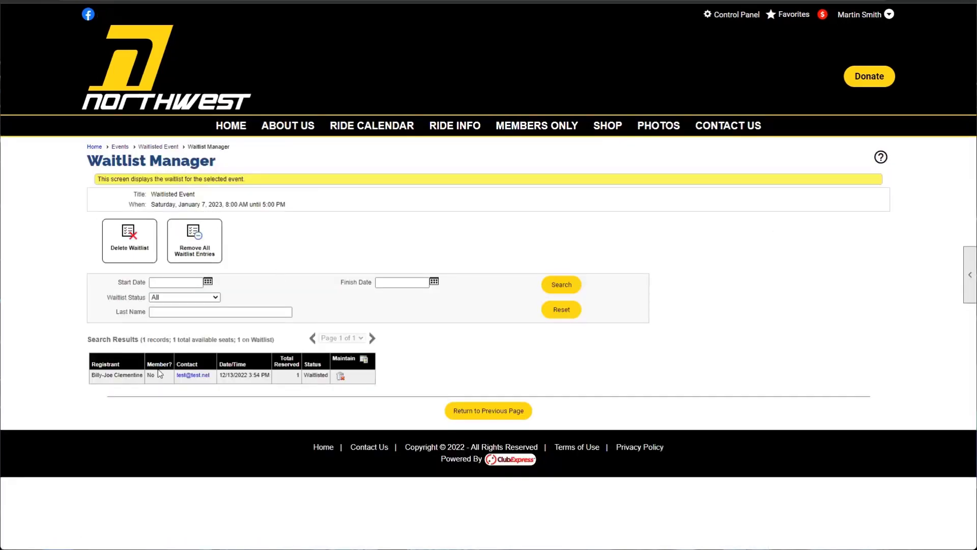
left_click_drag(94, 378, 139, 379)
left_click_drag(96, 379, 142, 381)
left_click(143, 380)
left_click_drag(97, 375, 334, 383)
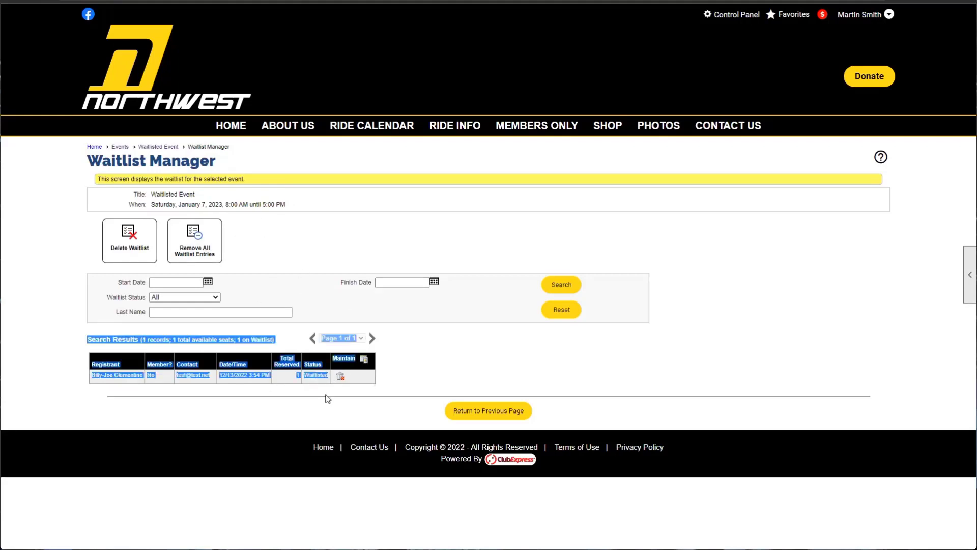
left_click(326, 398)
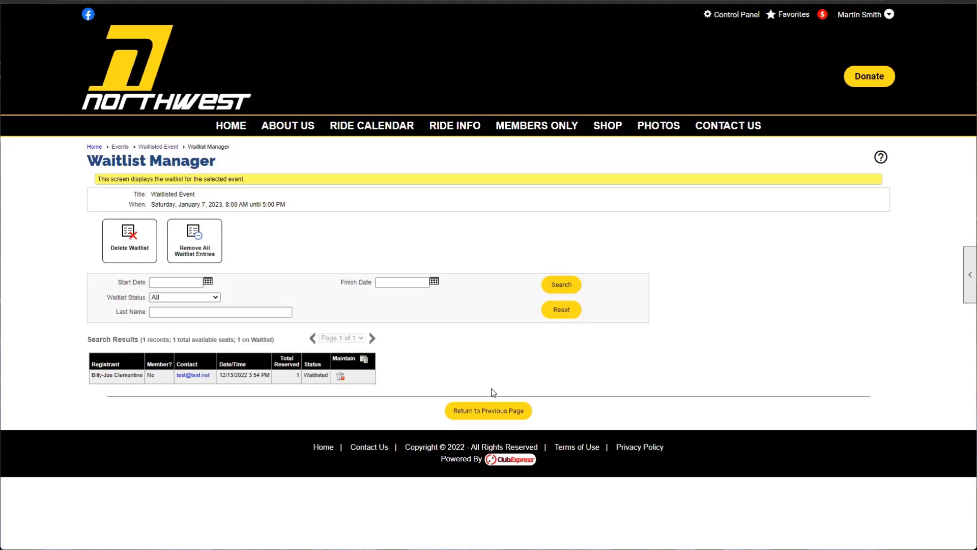
left_click(490, 411)
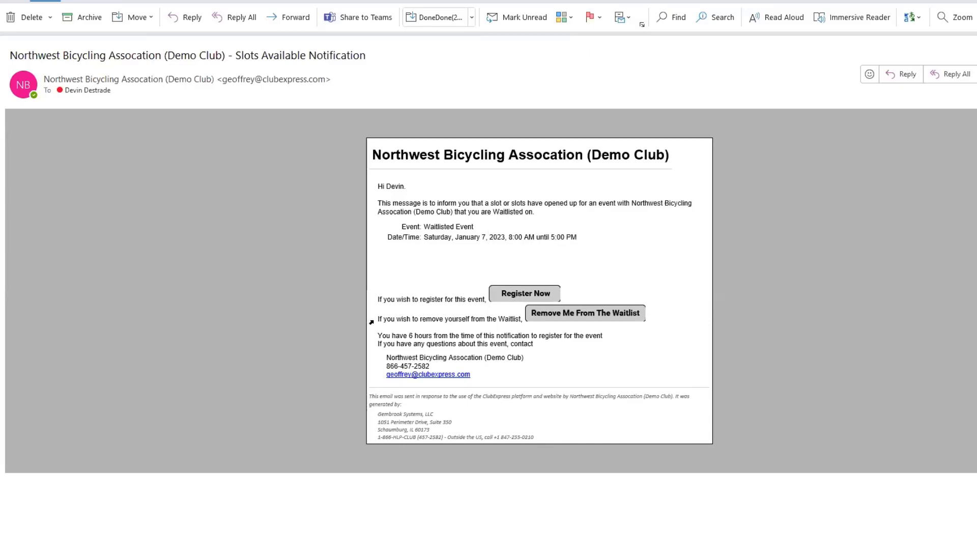
Step: Switch to Outlook and read the waitlist removal option in the Slots Available Notification email
left_click_drag(379, 318, 541, 322)
left_click(541, 322)
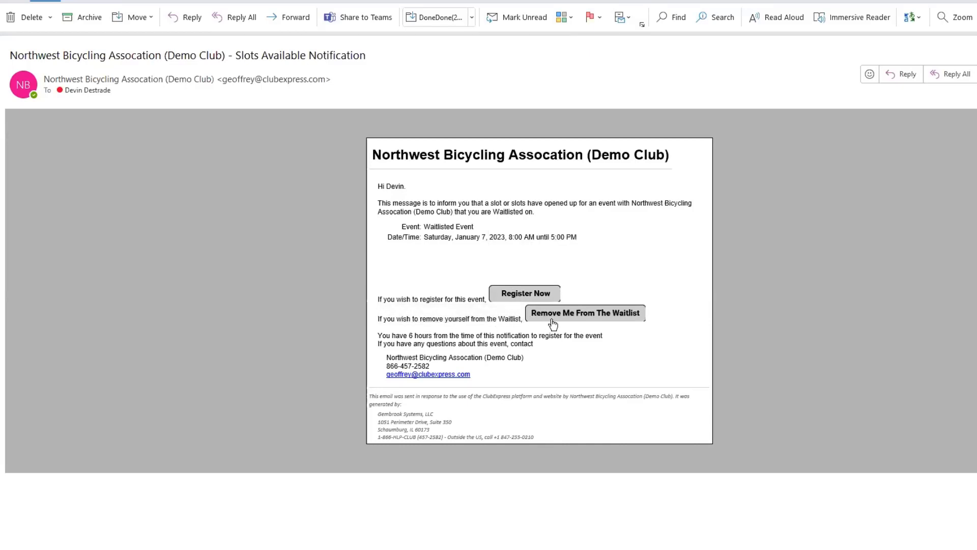
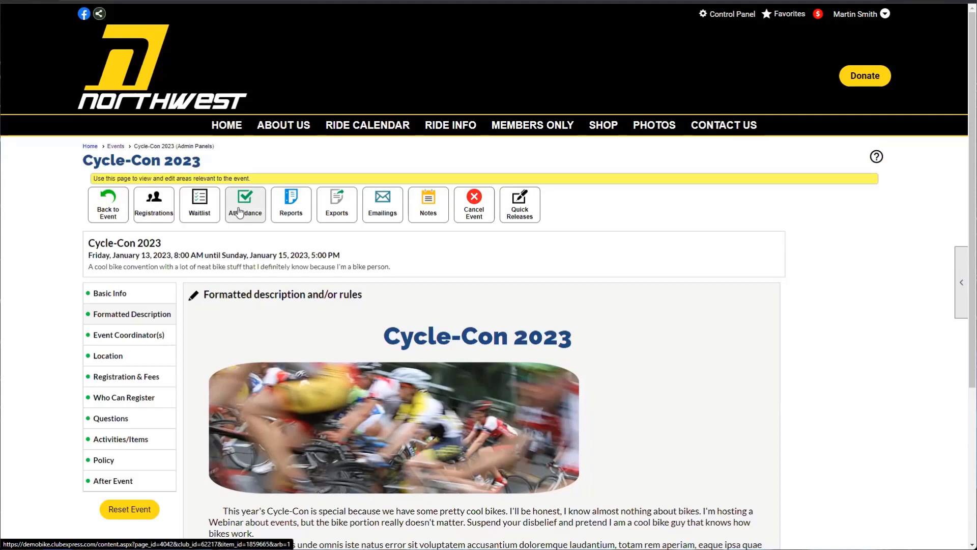
Step: Open attendance for Cycle-Con 2023 and choose to mark attendance for the Day 1 - 10am Panel: Bike Repair Basics activity
left_click(239, 212)
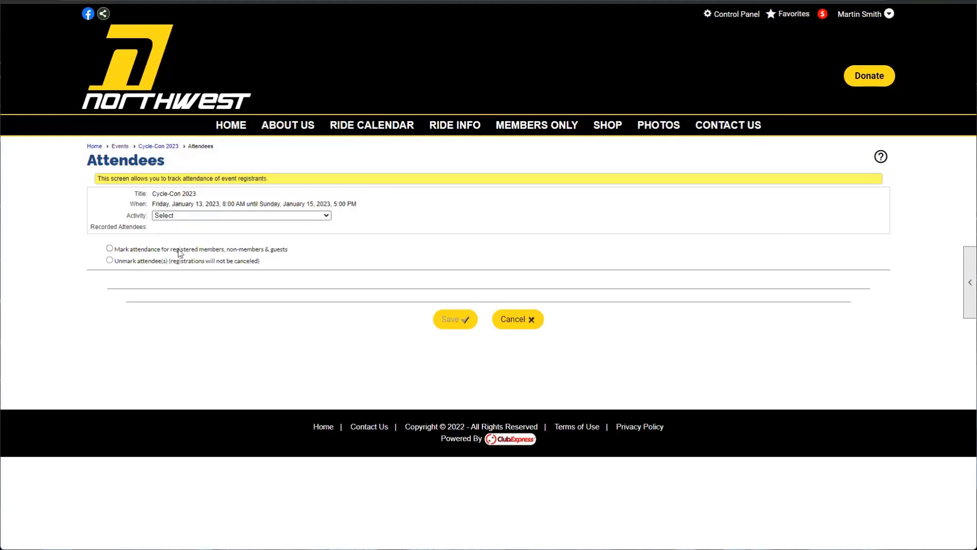
left_click(110, 249)
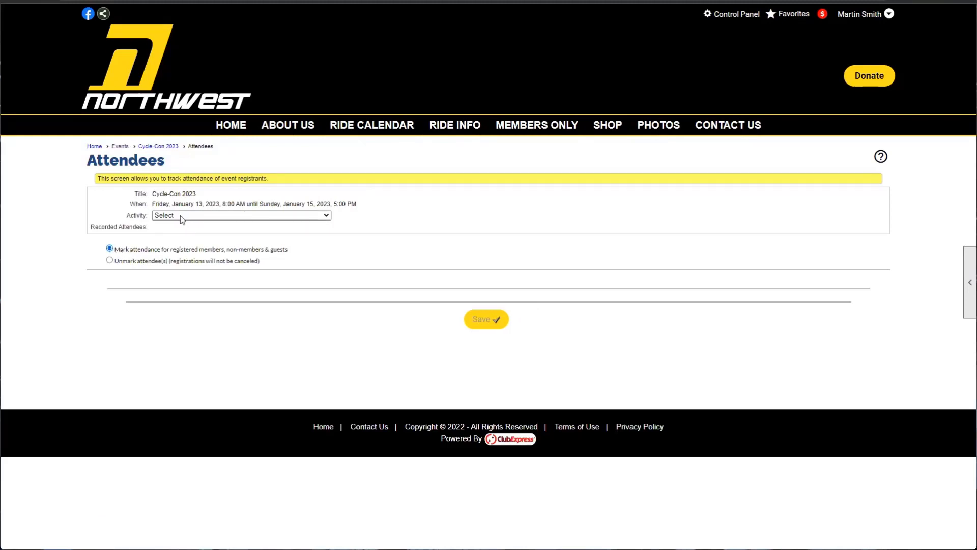
left_click_drag(128, 217, 146, 217)
left_click(171, 215)
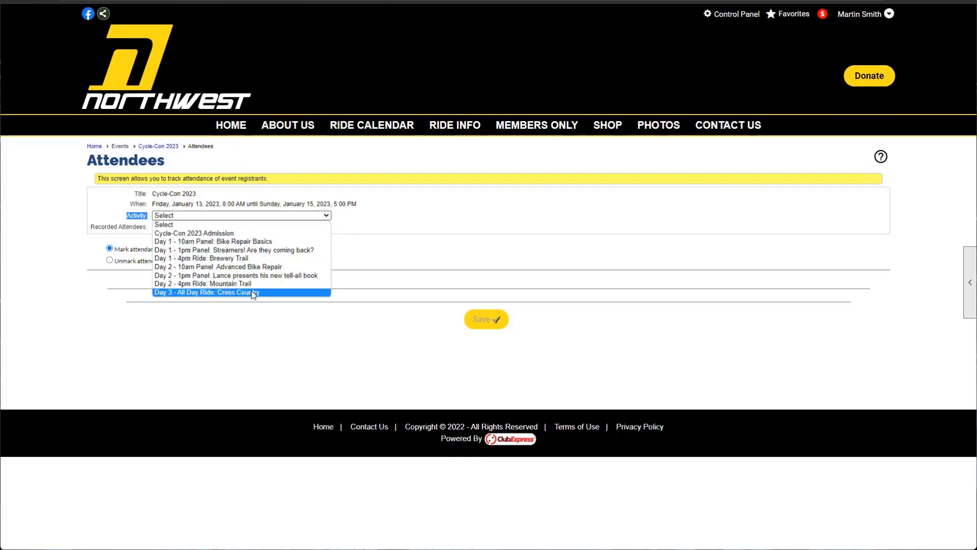
left_click(227, 242)
left_click(111, 250)
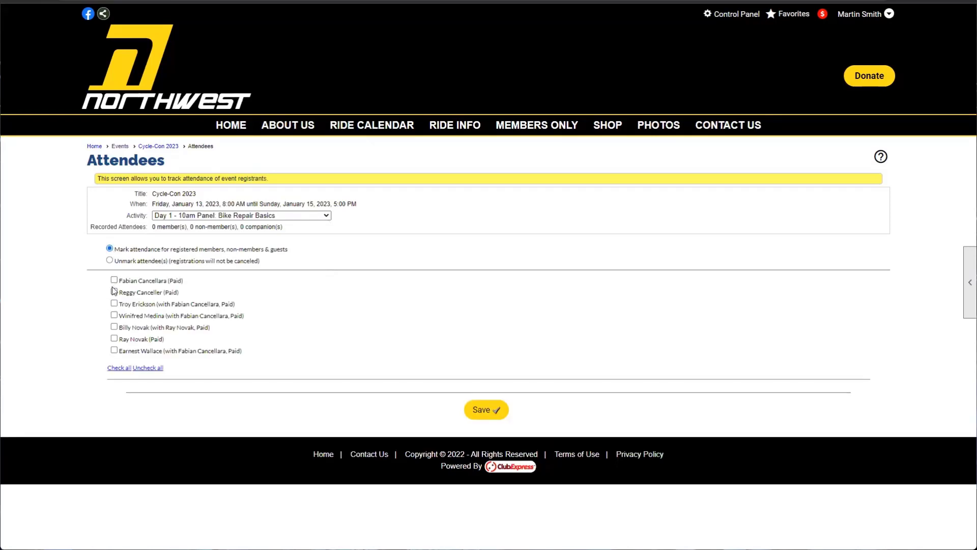
Step: Mark the fourth, fifth and sixth listed registrants as attended, save, and acknowledge the message
left_click(114, 338)
left_click(114, 314)
left_click(114, 327)
left_click(476, 410)
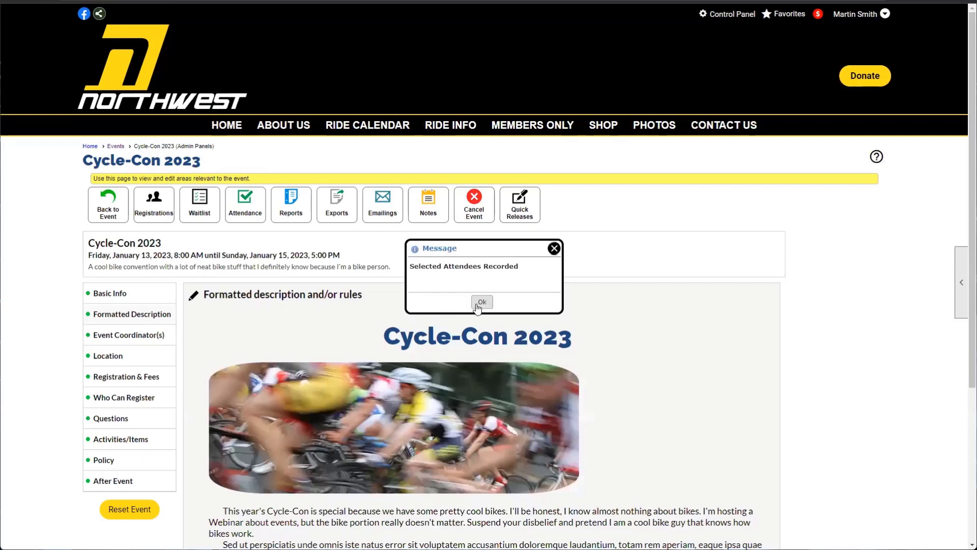
left_click(478, 304)
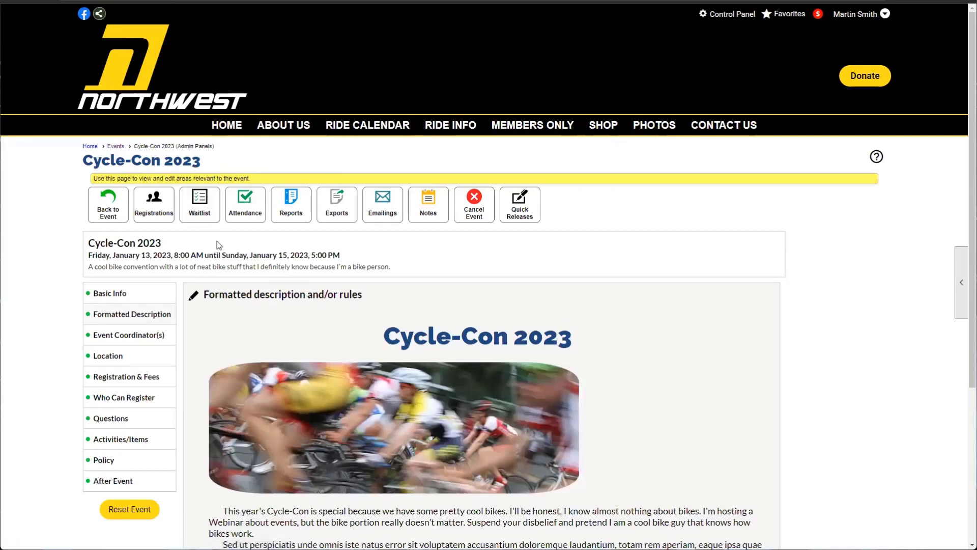
Step: Try to open the waitlist for Cycle-Con 2023 and dismiss the resulting message each time
left_click(201, 206)
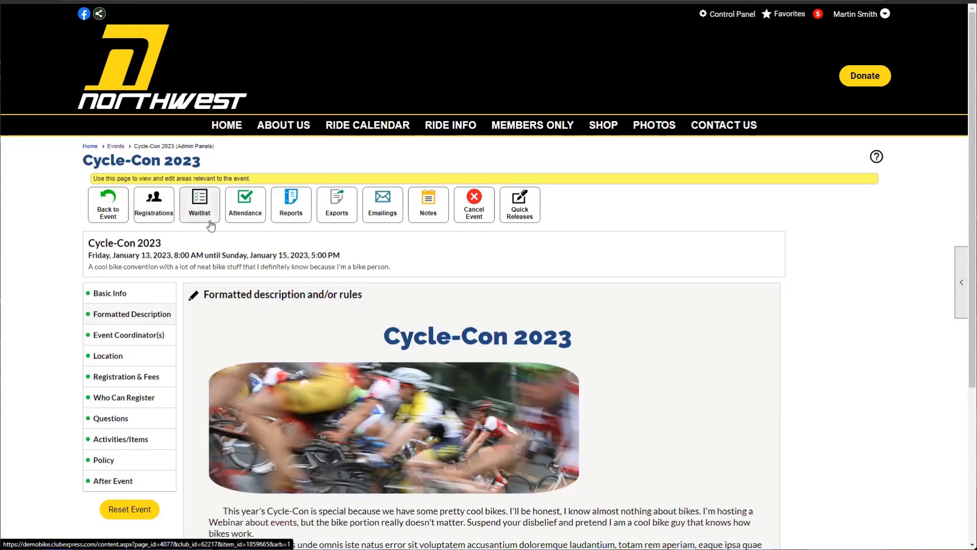
left_click(489, 344)
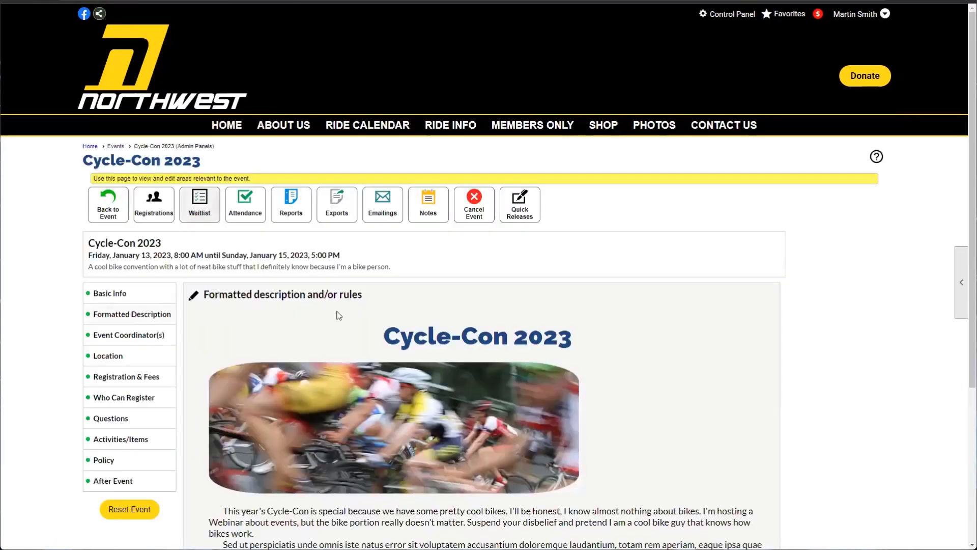
left_click(199, 214)
left_click(489, 344)
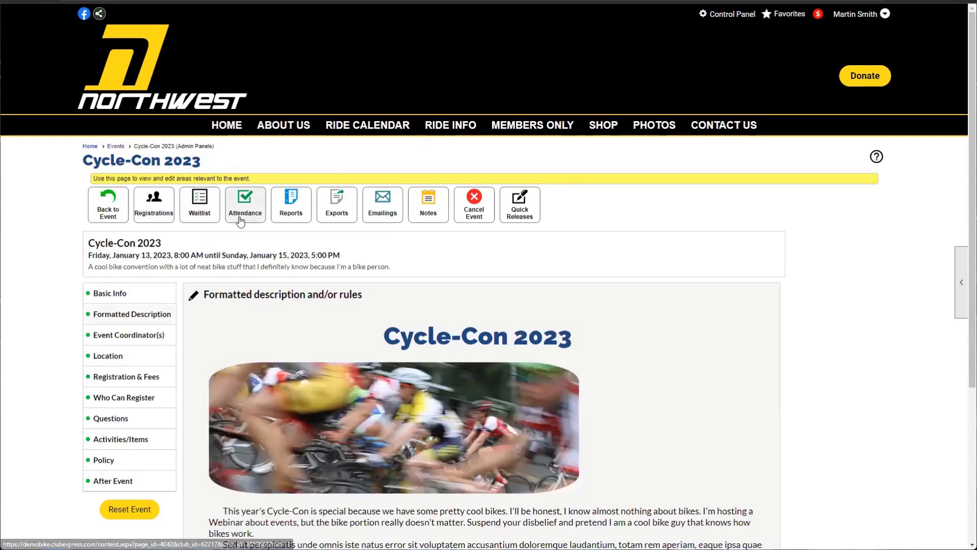
Step: Unmark the third listed attendee for the Day 1 - 10am Panel: Bike Repair Basics activity, save, and acknowledge the message
left_click(241, 220)
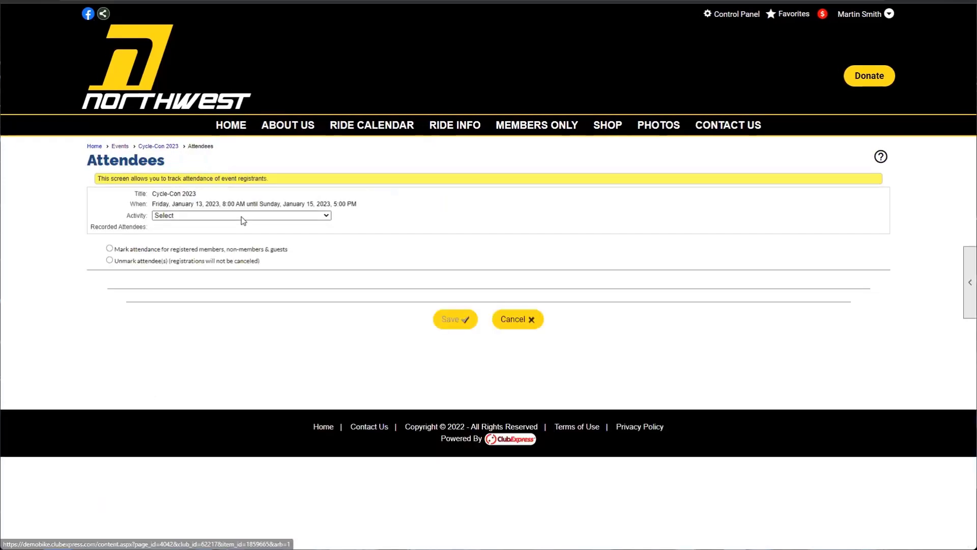
left_click(171, 216)
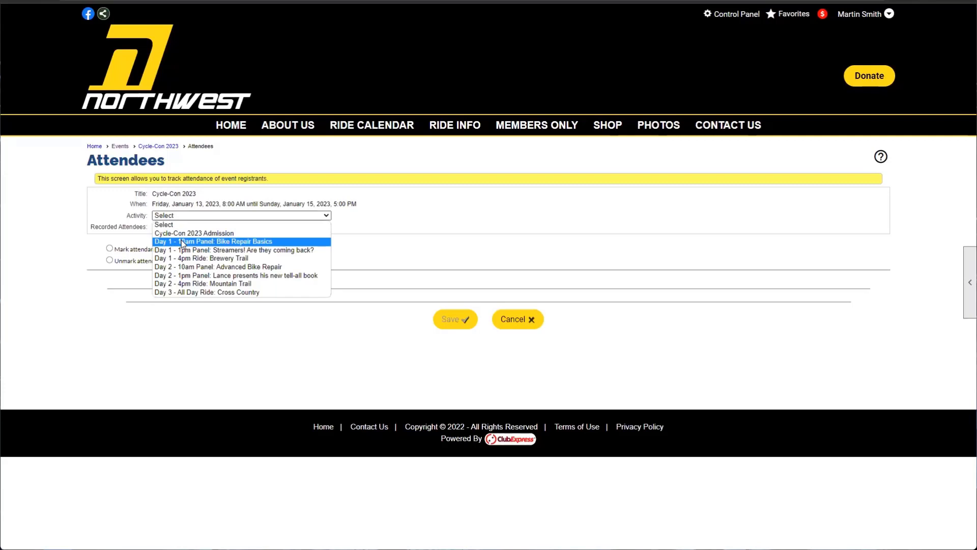
left_click(181, 241)
left_click(110, 261)
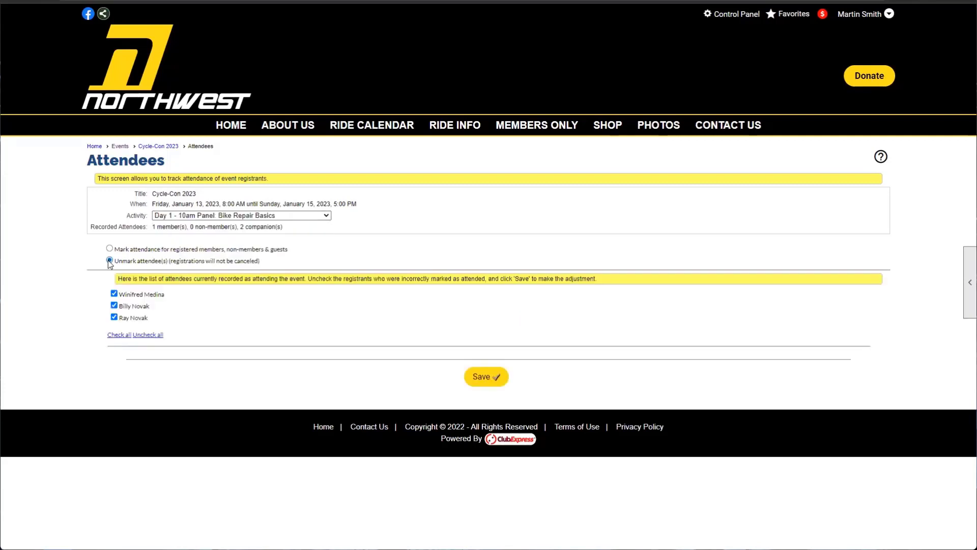
left_click(116, 316)
left_click(483, 377)
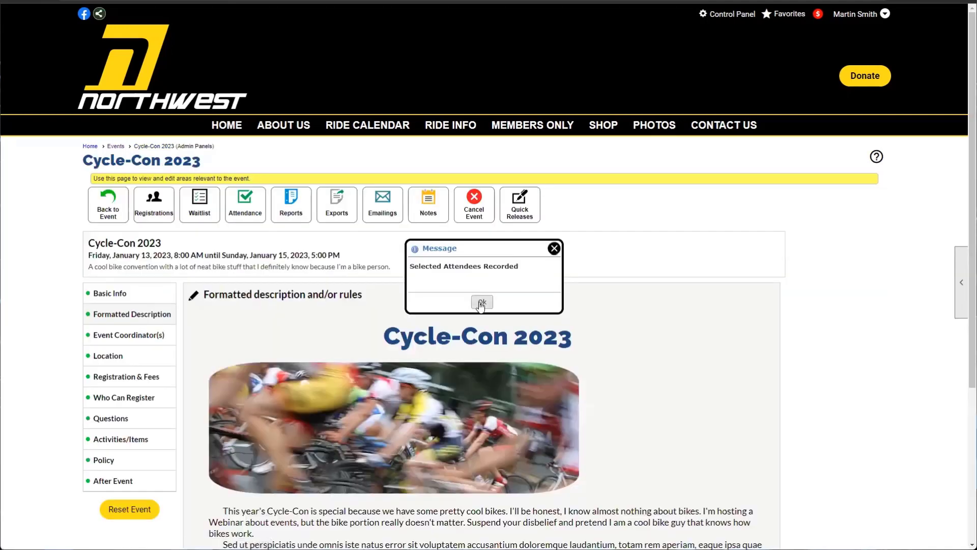
left_click(482, 304)
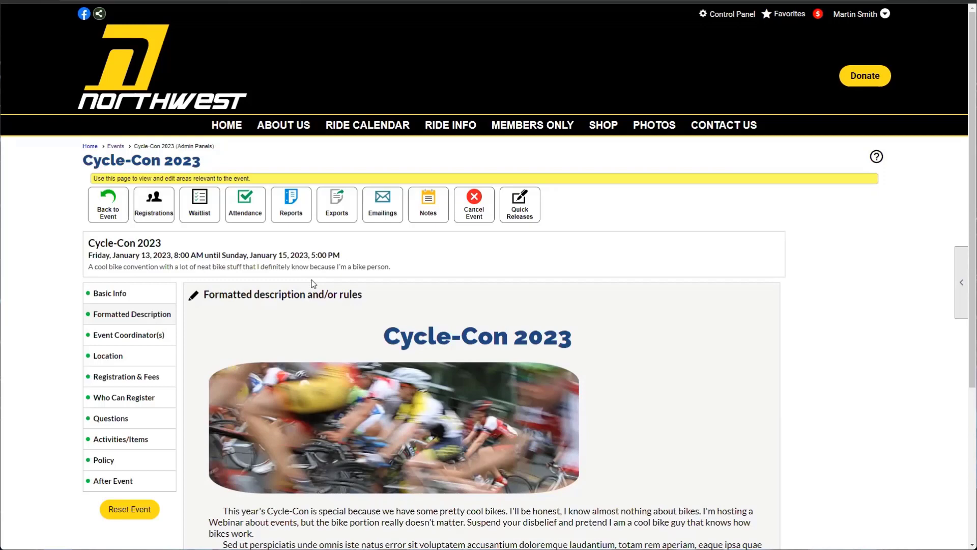
Step: Examine the activity choices on Cycle-Con 2023's attendance page and cancel back to the event's admin page
left_click(245, 215)
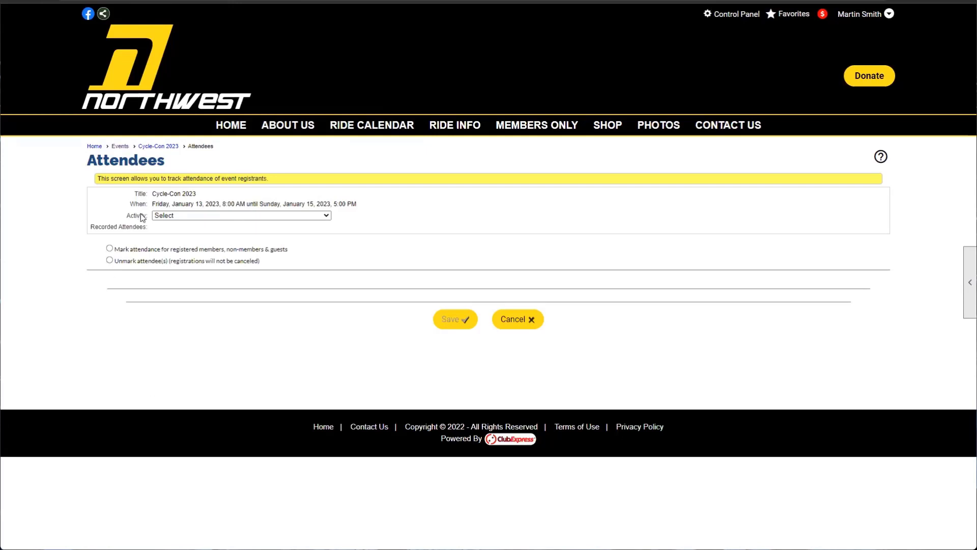
left_click(216, 218)
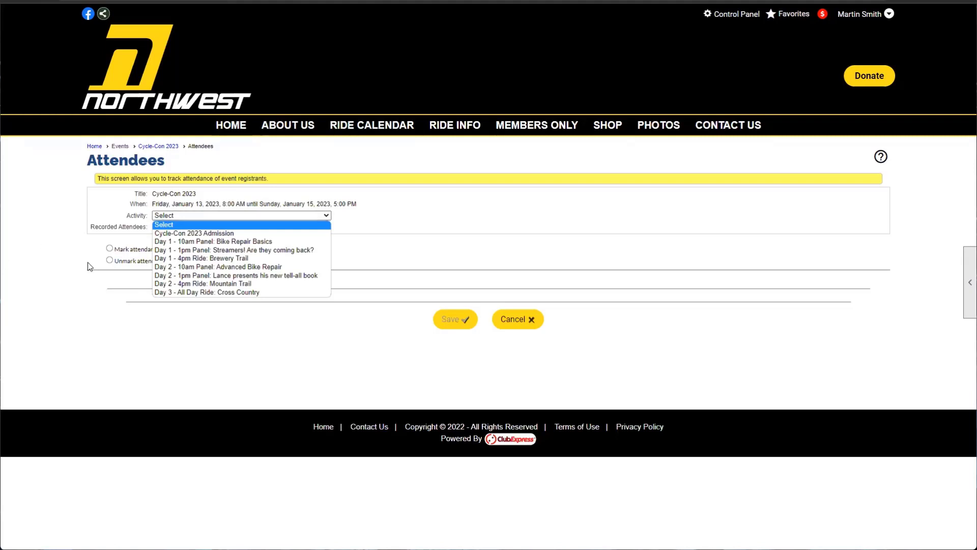
left_click(145, 235)
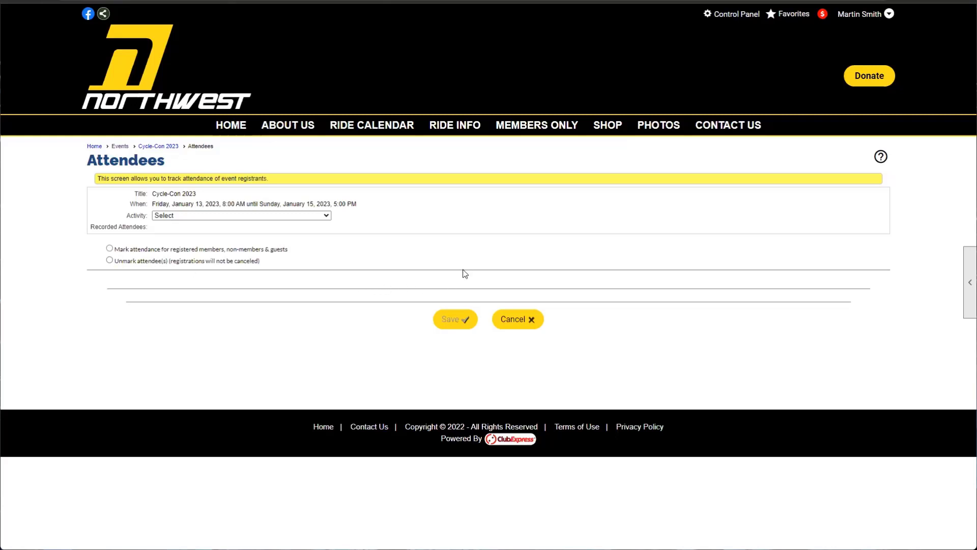
left_click(530, 321)
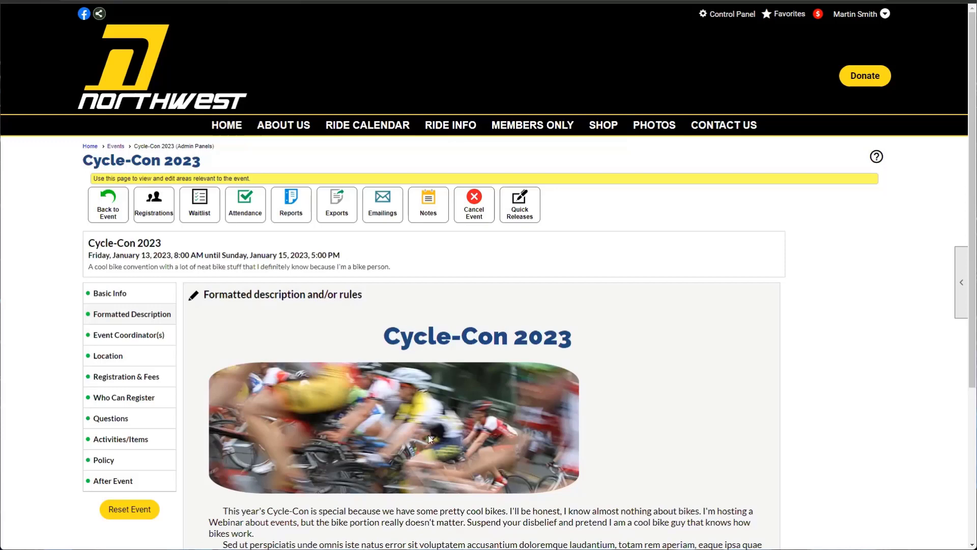
Step: Open Cycle-Con 2023's Policy settings for editing, review the cancellation and release agreement options, and save
left_click(128, 460)
left_click(194, 298)
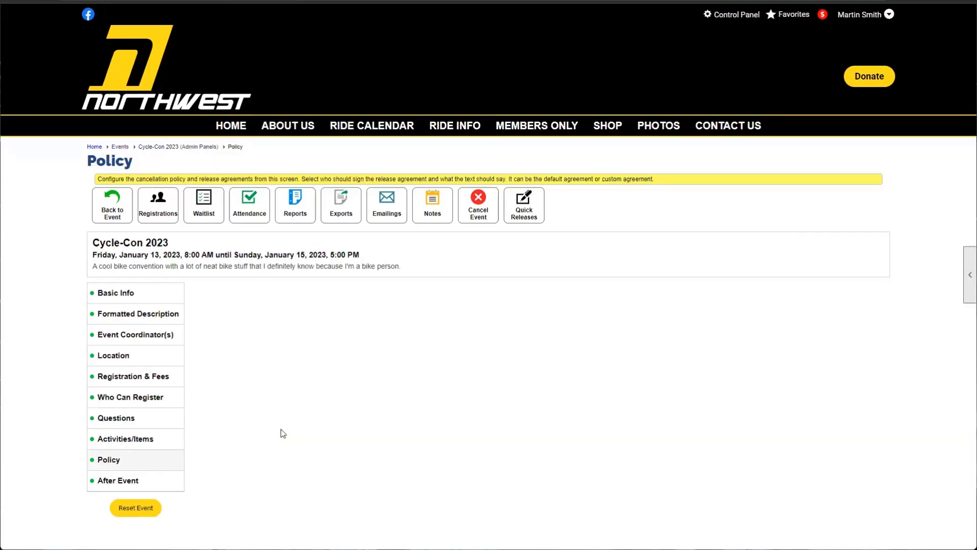
scroll(264, 437, "down", 3)
left_click_drag(482, 402, 266, 386)
left_click(266, 387)
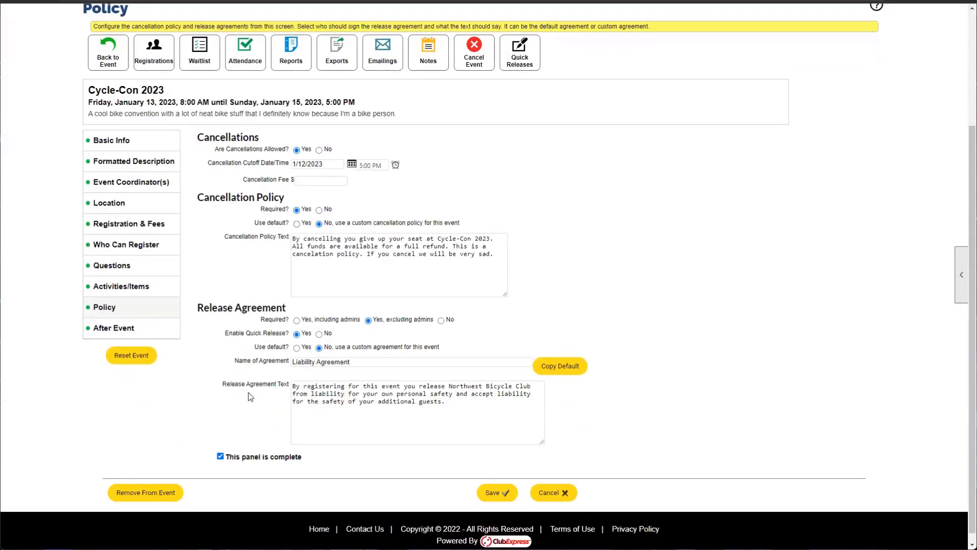
scroll(252, 392, "up", 2)
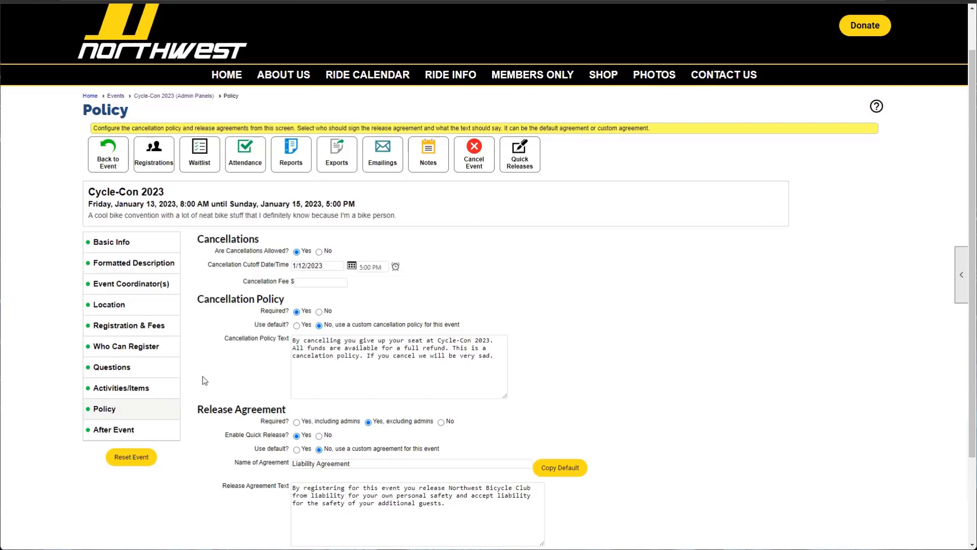
scroll(518, 479, "down", 2)
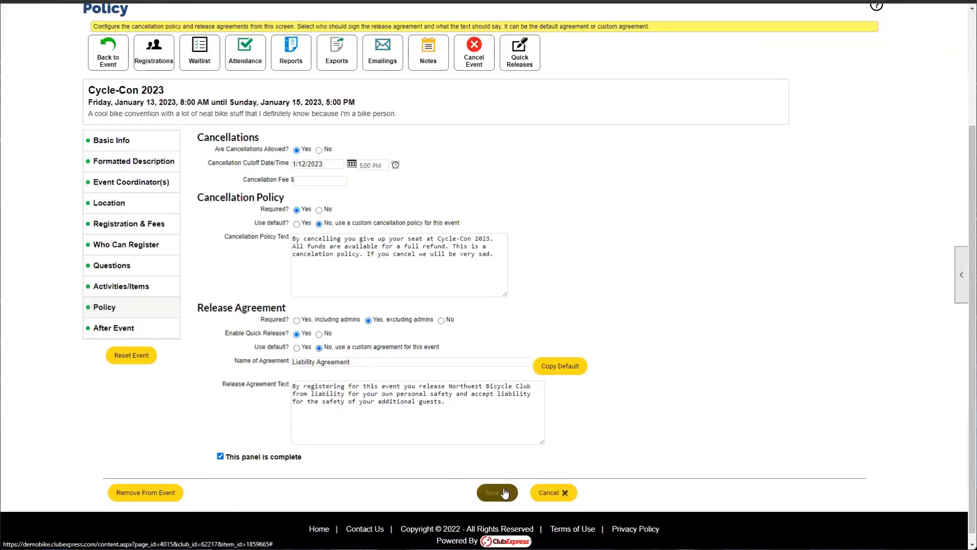
left_click(503, 491)
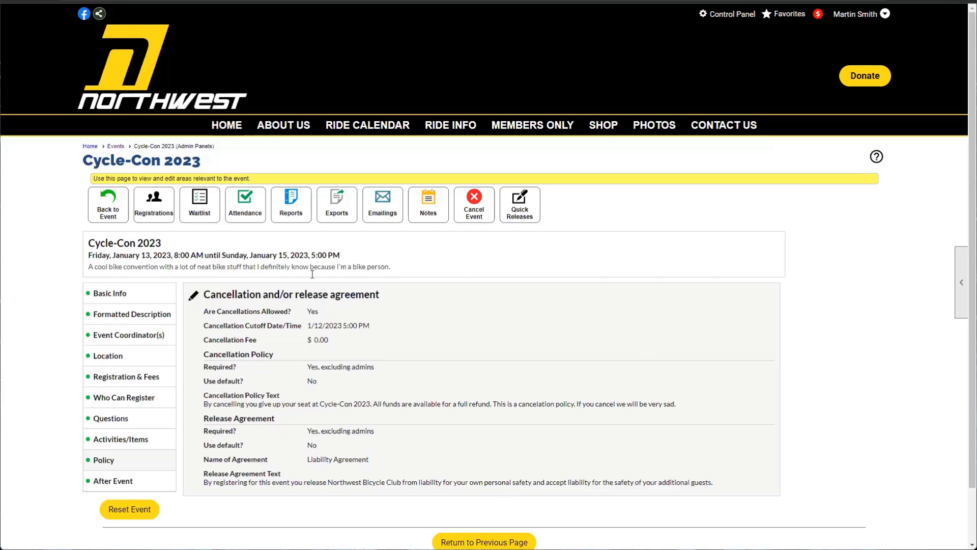
Step: Generate the Event Registrations with Waiver Date report for Cycle-Con 2023
left_click(294, 217)
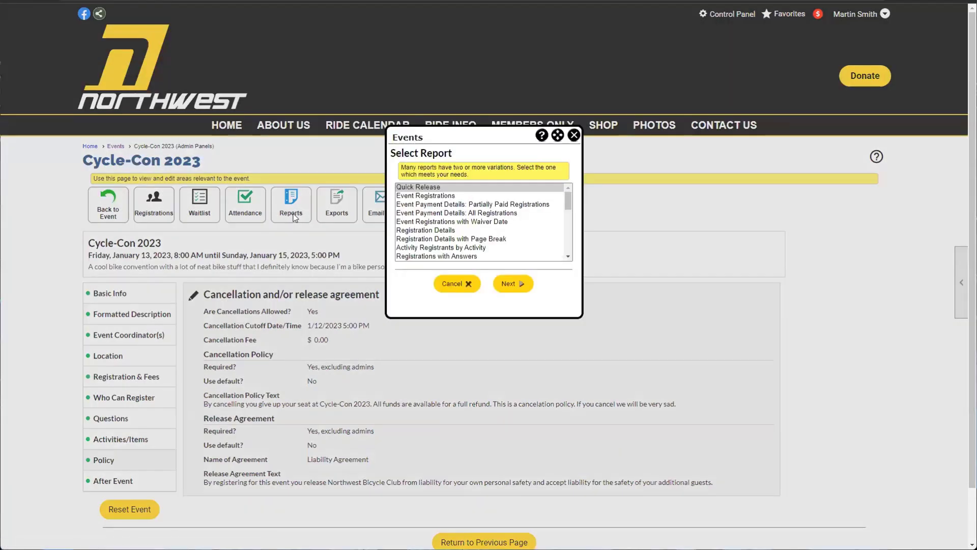
left_click(498, 222)
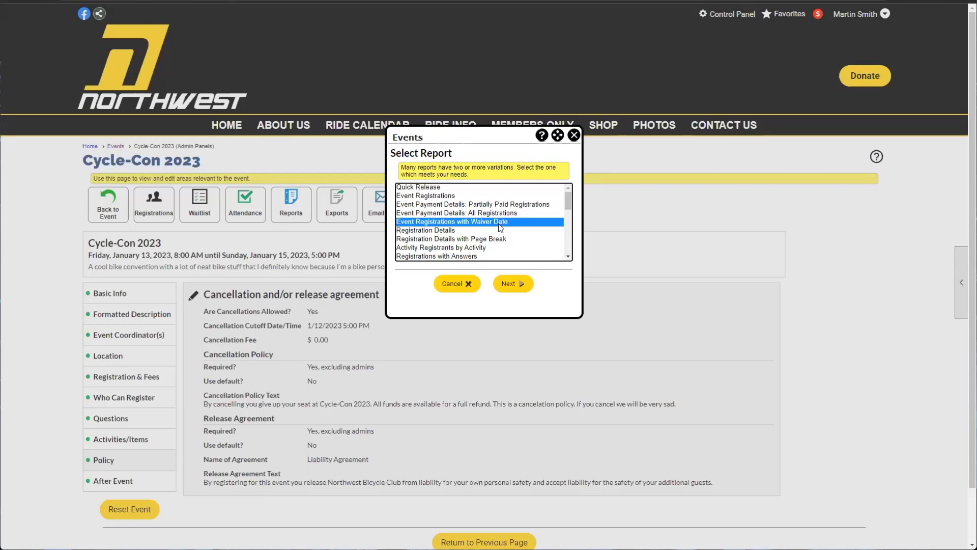
left_click(509, 283)
left_click(507, 299)
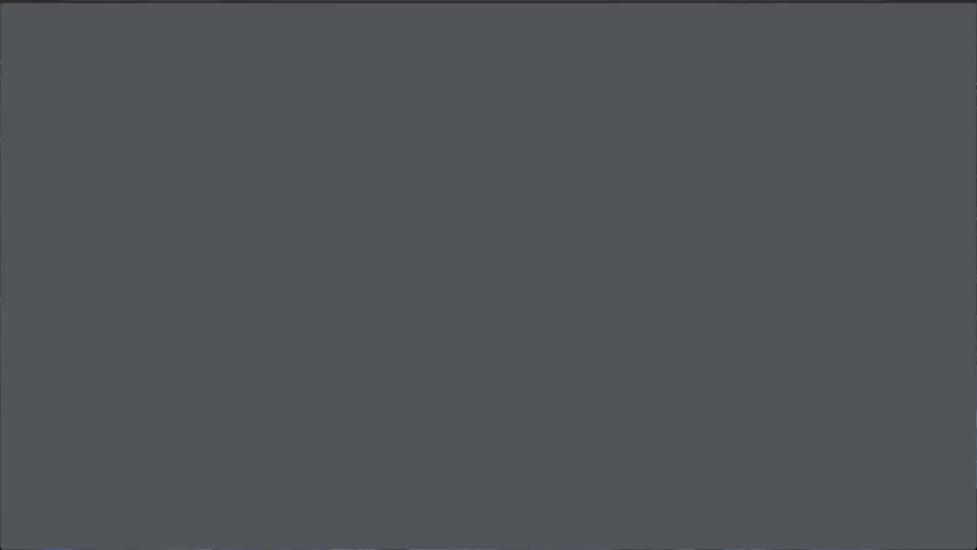
Step: Examine the registrants and the Date Waiver Signed column in the report, and close it
scroll(513, 198, "down", 1)
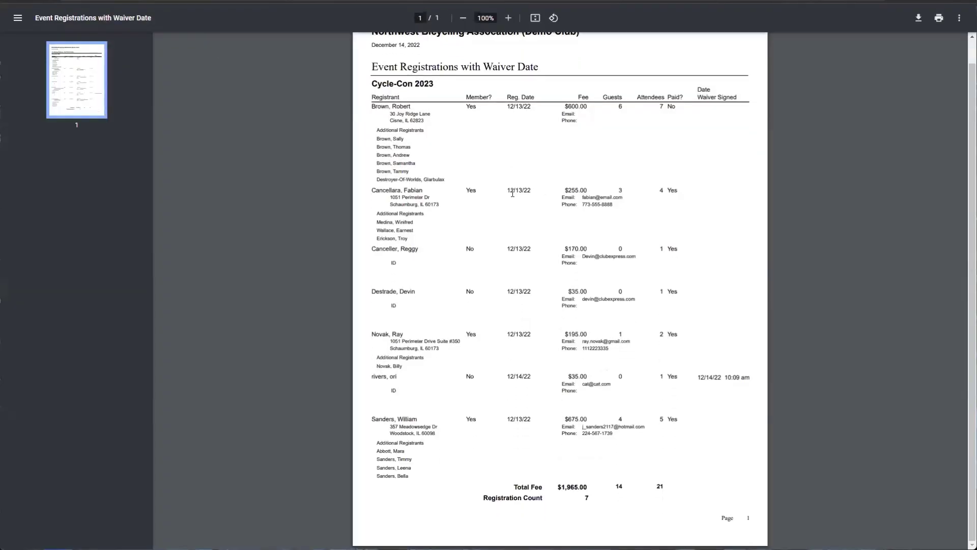
left_click_drag(370, 379, 399, 379)
left_click(489, 385)
left_click_drag(696, 378, 746, 379)
left_click(725, 377)
left_click_drag(692, 94, 739, 99)
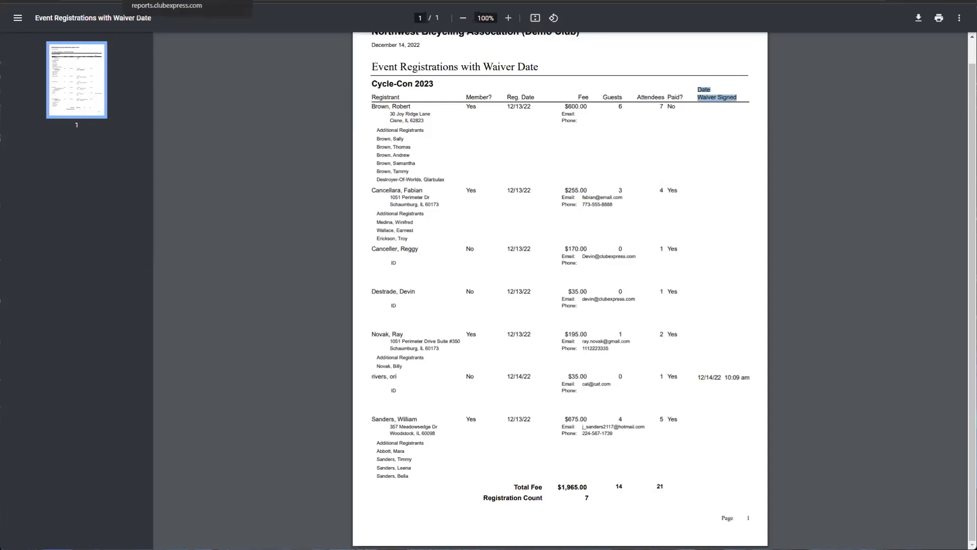
key("ctrl+w")
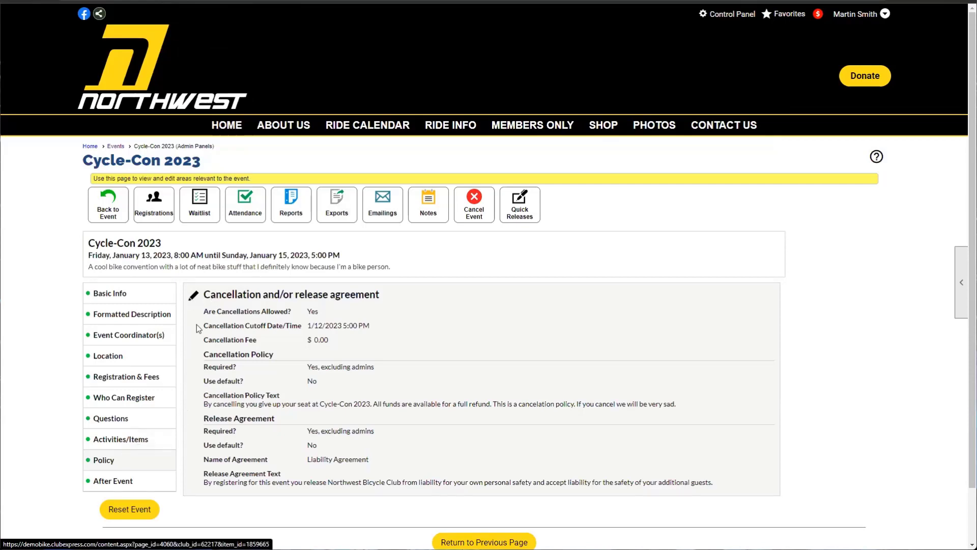
Step: Reopen Cycle-Con 2023's Policy settings and examine the Enable Quick Release option under Release Agreement
left_click(289, 389)
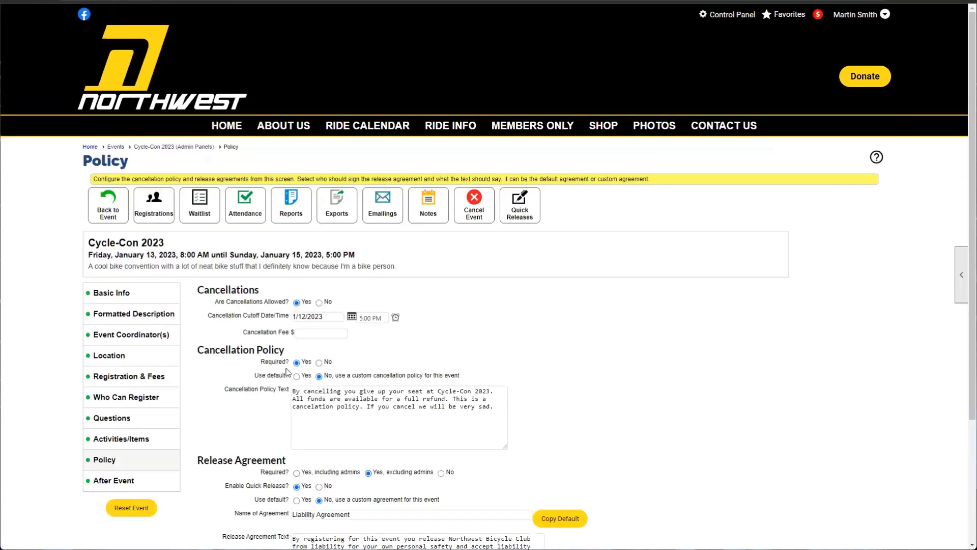
scroll(290, 356, "down", 3)
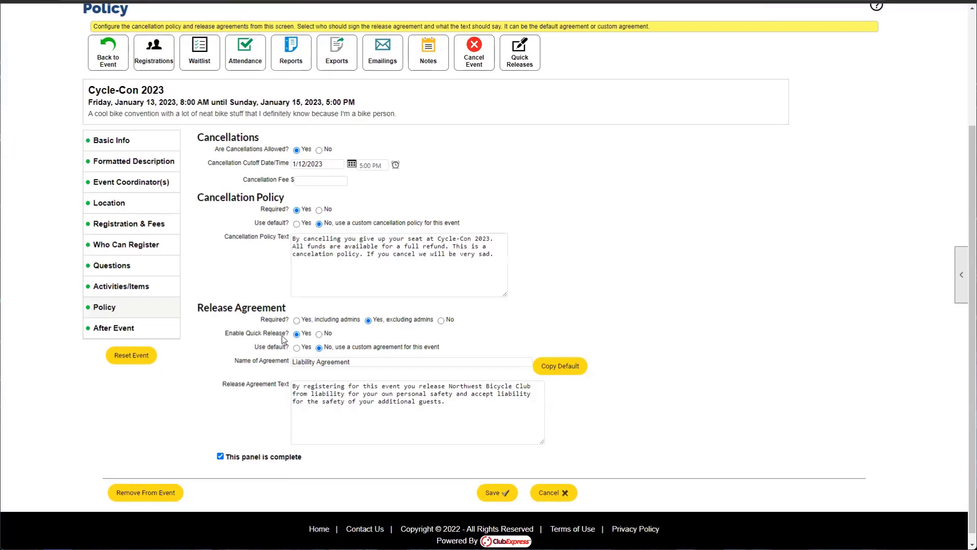
left_click_drag(225, 334, 290, 339)
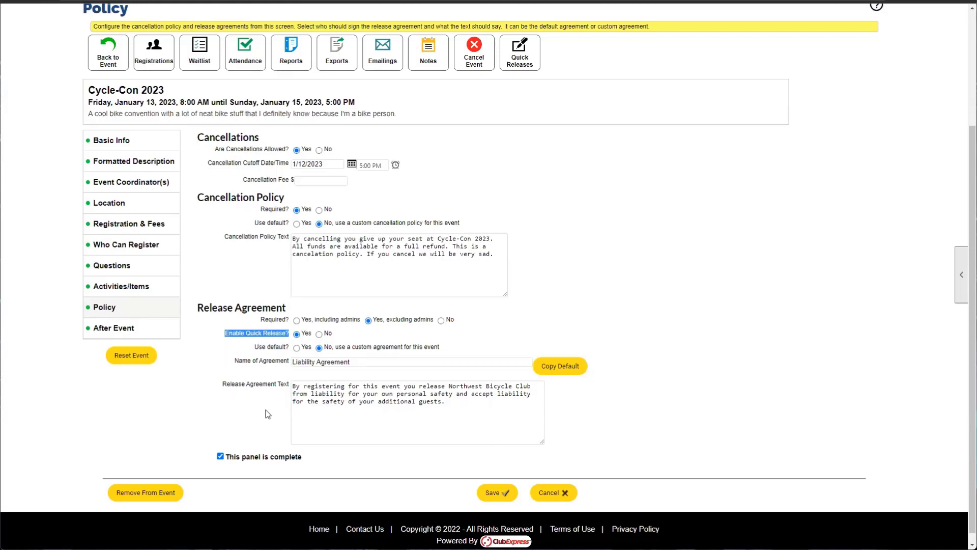
scroll(551, 471, "up", 3)
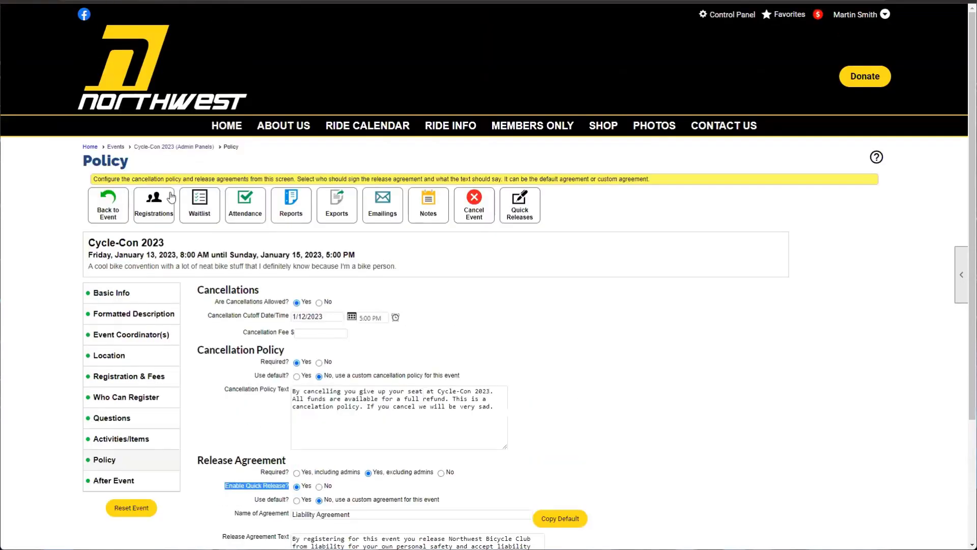
scroll(140, 198, "down", 1)
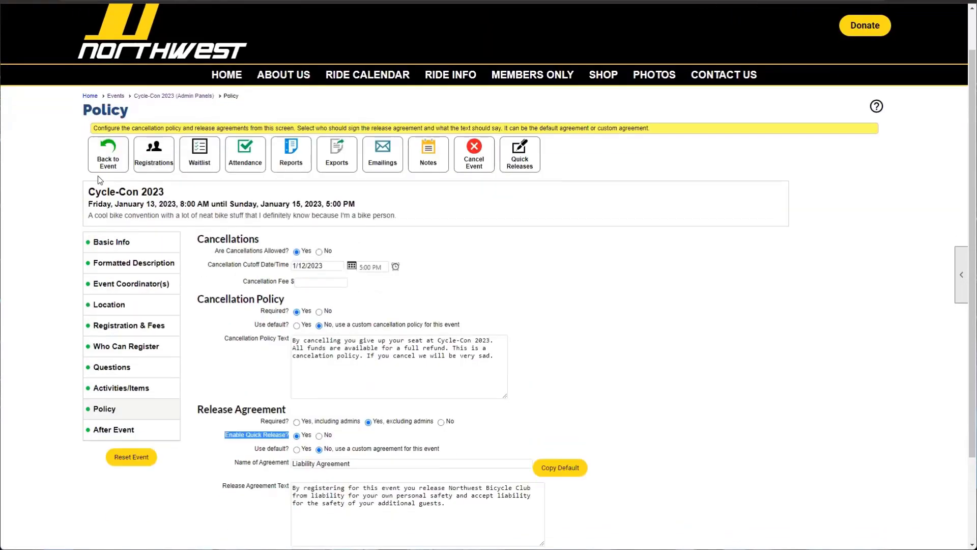
Step: Return to the Cycle-Con 2023 event page and open the Quick Release Waiver form
left_click(102, 171)
scroll(300, 415, "down", 1)
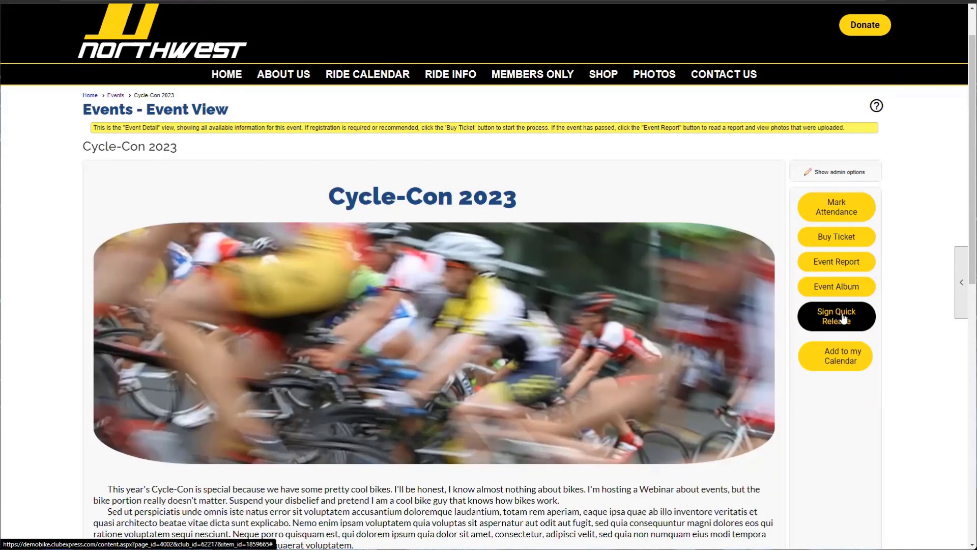
scroll(866, 39, "up", 1)
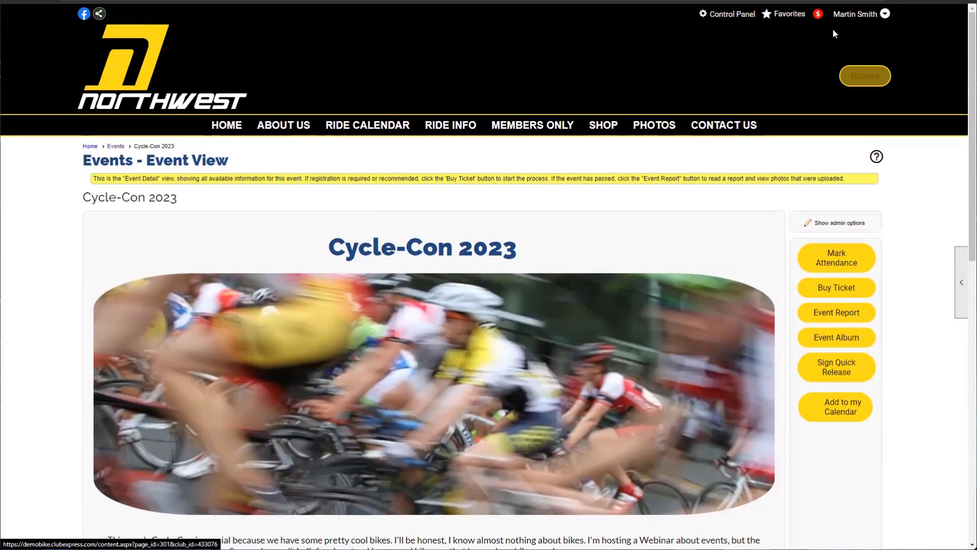
left_click(858, 15)
scroll(871, 36, "down", 1)
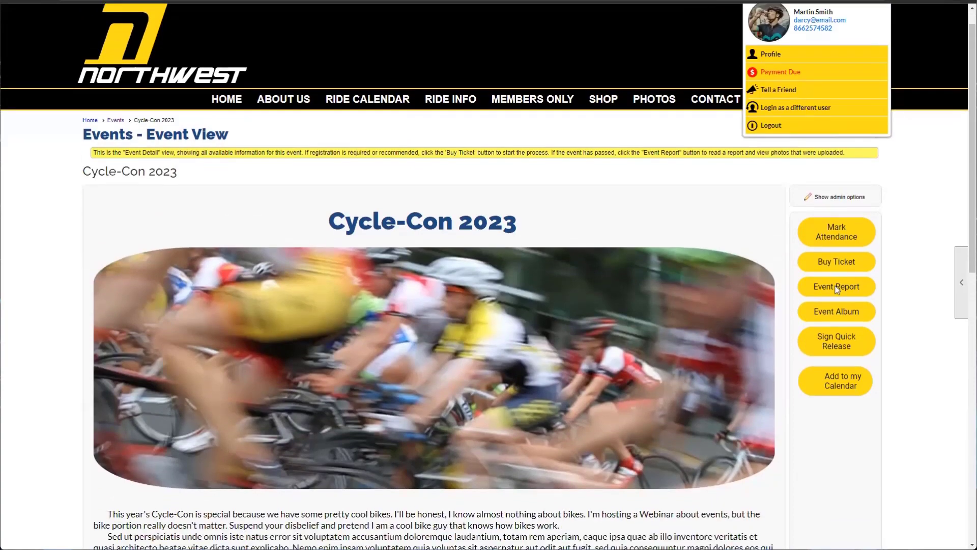
scroll(837, 270, "down", 2)
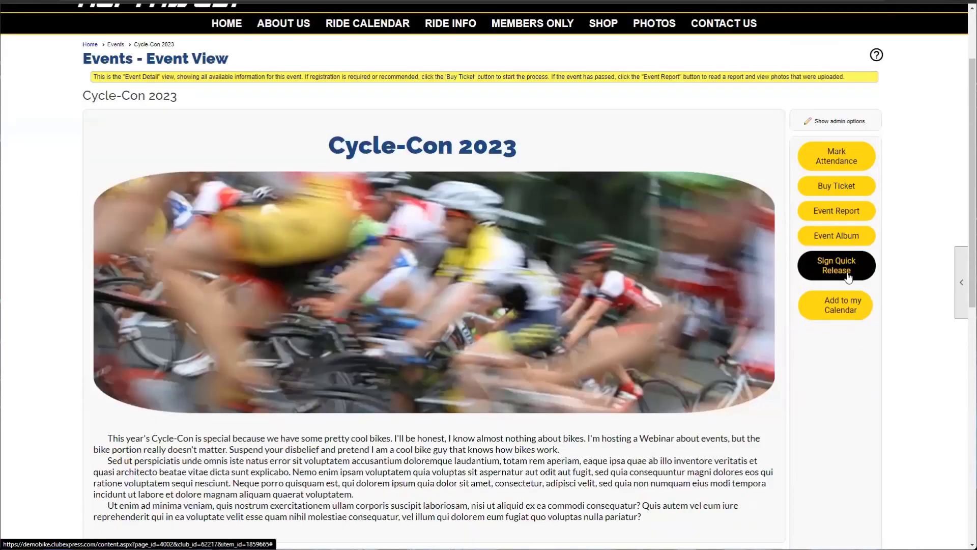
scroll(792, 263, "up", 2)
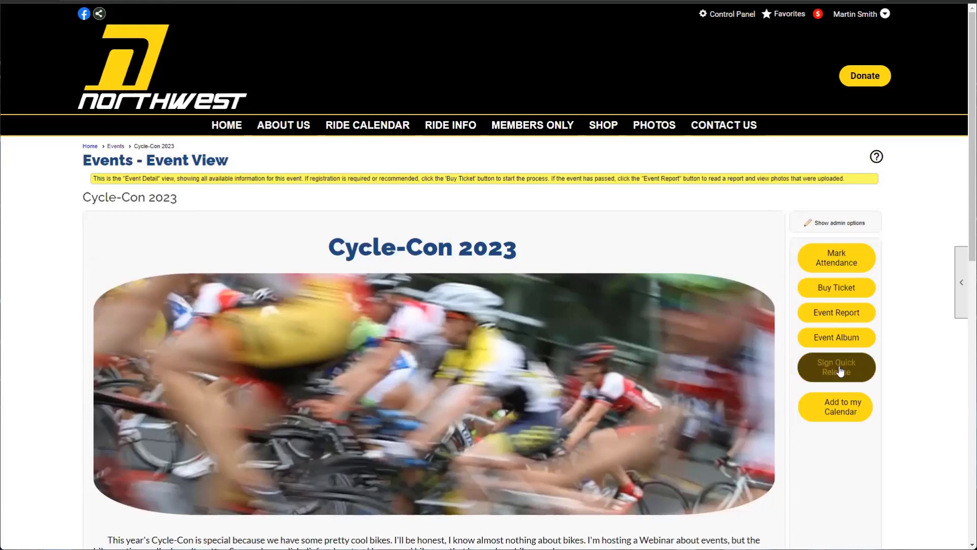
scroll(864, 391, "down", 1)
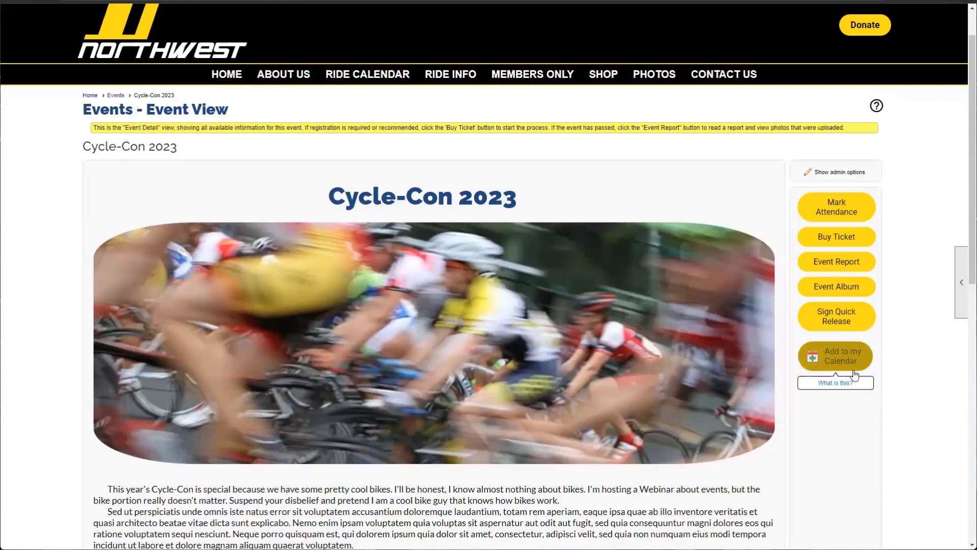
left_click(829, 321)
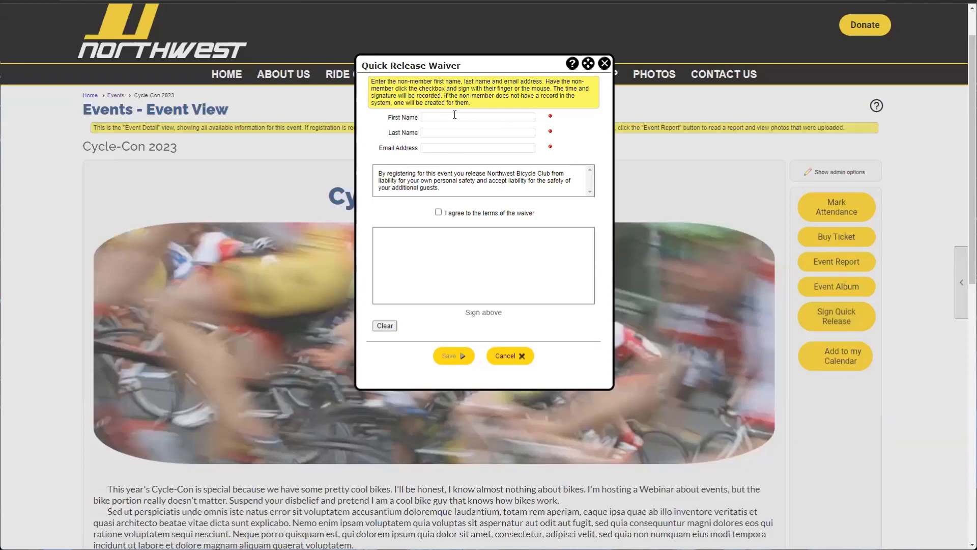
Step: Agree to the terms of the waiver and draw a signature in the Quick Release Waiver's signing area
left_click_drag(445, 189, 370, 174)
left_click(370, 174)
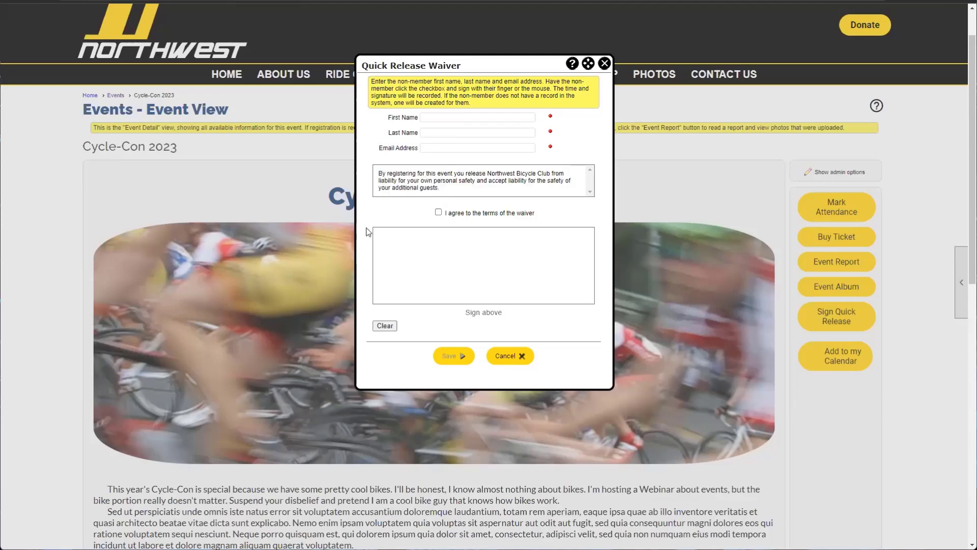
left_click(438, 213)
left_click(426, 118)
left_click(430, 131)
left_click(433, 146)
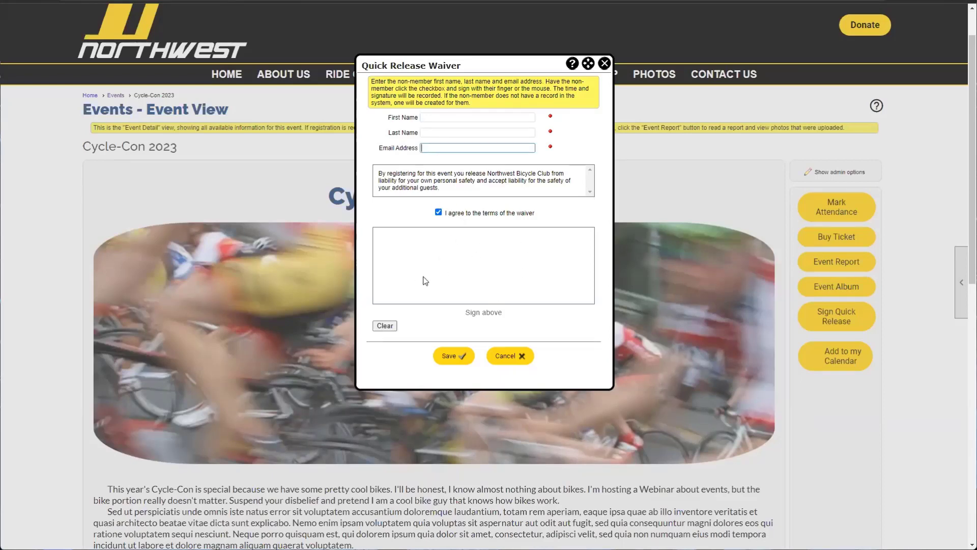
mouse_move(398, 243)
left_mouse_down()
mouse_move(385, 277)
mouse_move(523, 255)
mouse_move(575, 270)
mouse_move(435, 268)
left_mouse_up()
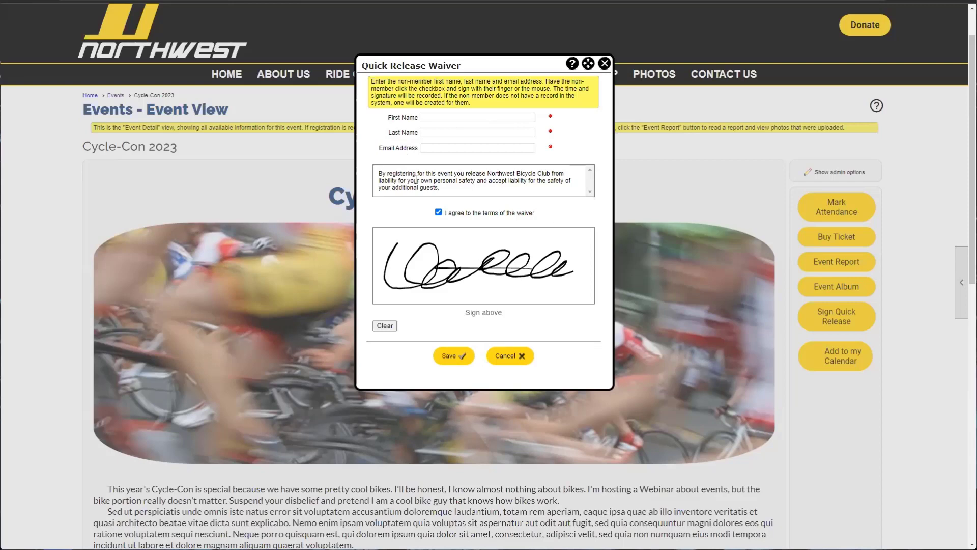
Step: Close the Quick Release Waiver without saving it and show Cycle-Con 2023's admin options
triple_click(435, 183)
left_click(560, 336)
left_click(604, 64)
left_click(605, 64)
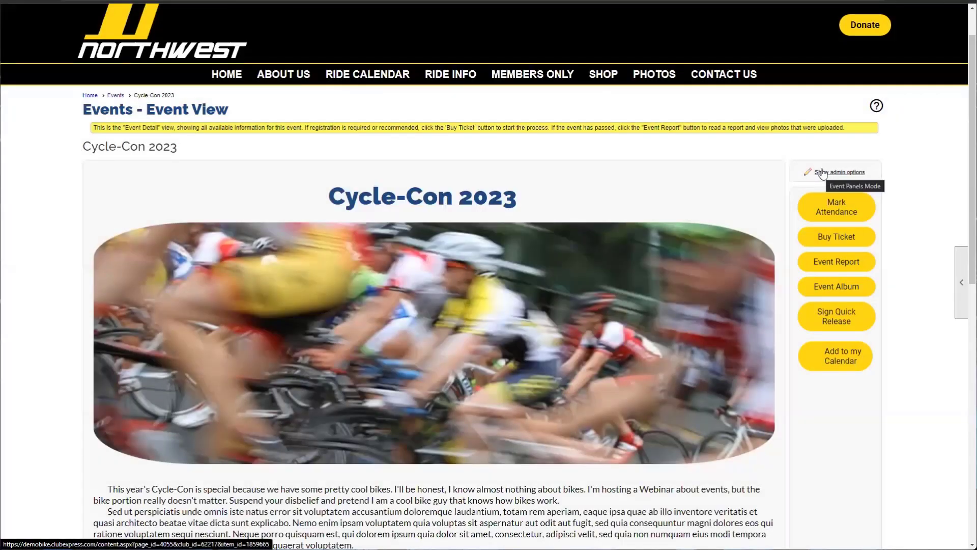
left_click(823, 174)
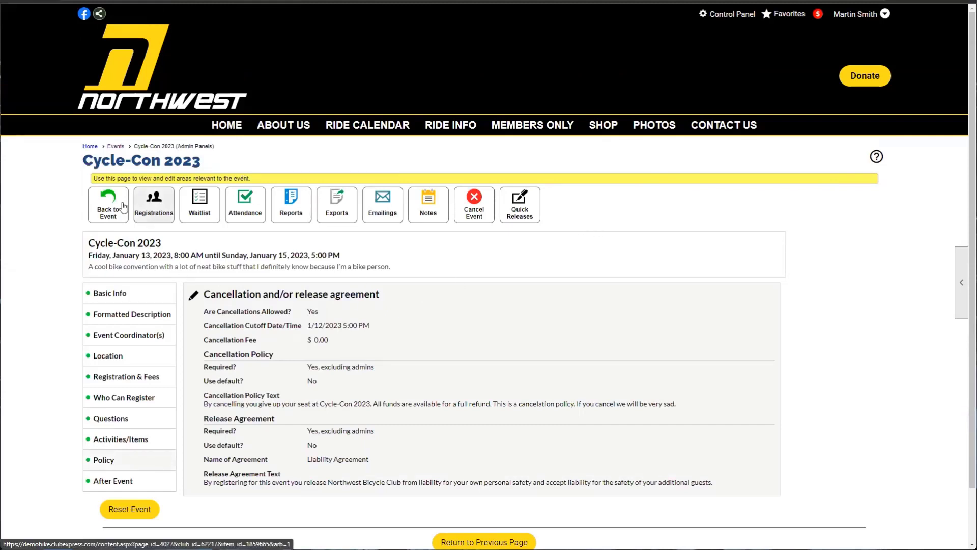
Step: Open the event's Quick Release Manager, view the signature of the second listed registrant, and close it
left_click(514, 218)
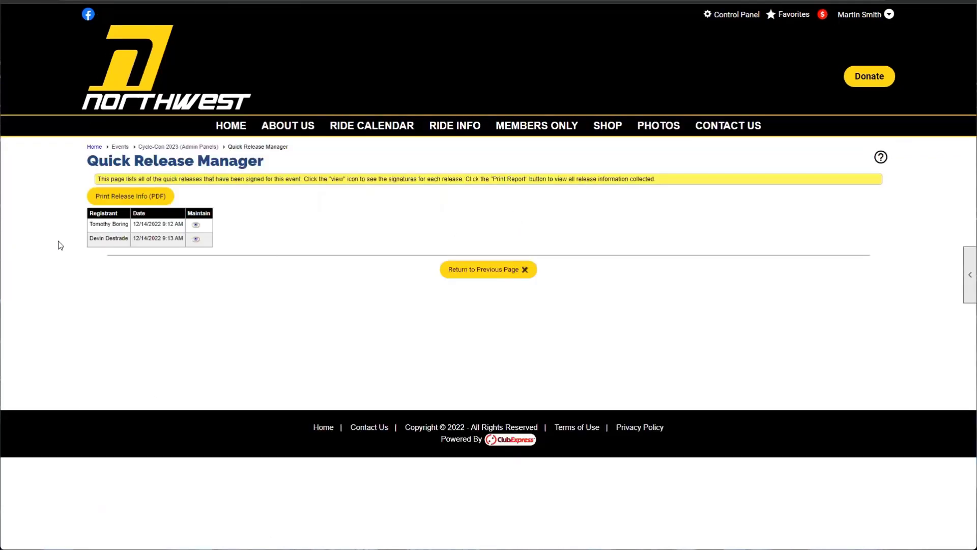
left_click(154, 240)
left_click_drag(132, 240, 183, 239)
left_click(196, 239)
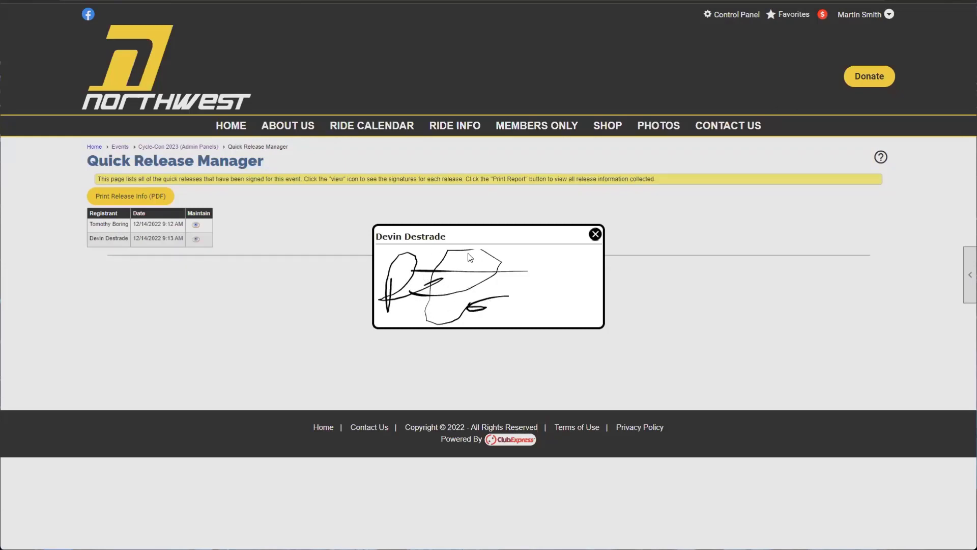
left_click(595, 234)
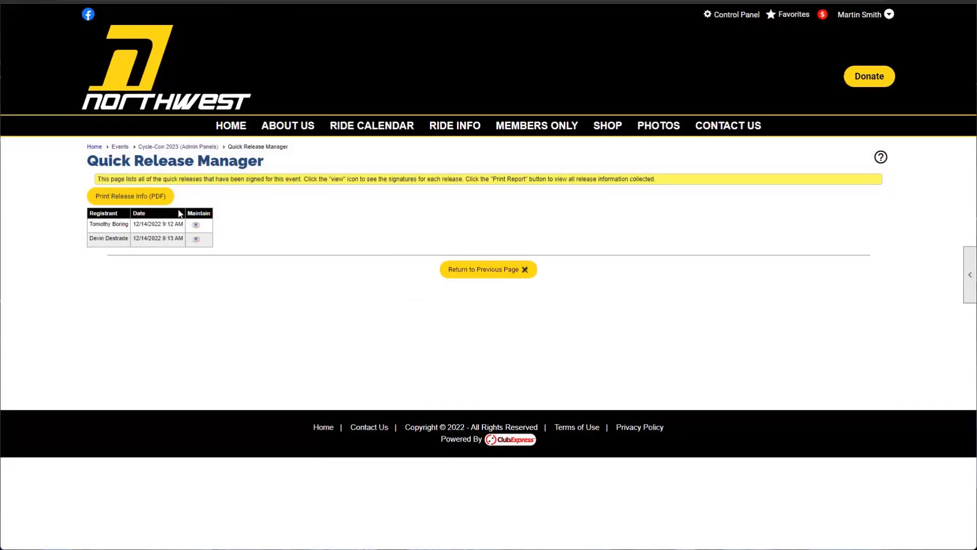
Step: Generate the release info PDF for the signed quick releases and return to the Cycle-Con 2023 admin panels
left_click(103, 198)
left_click(442, 274)
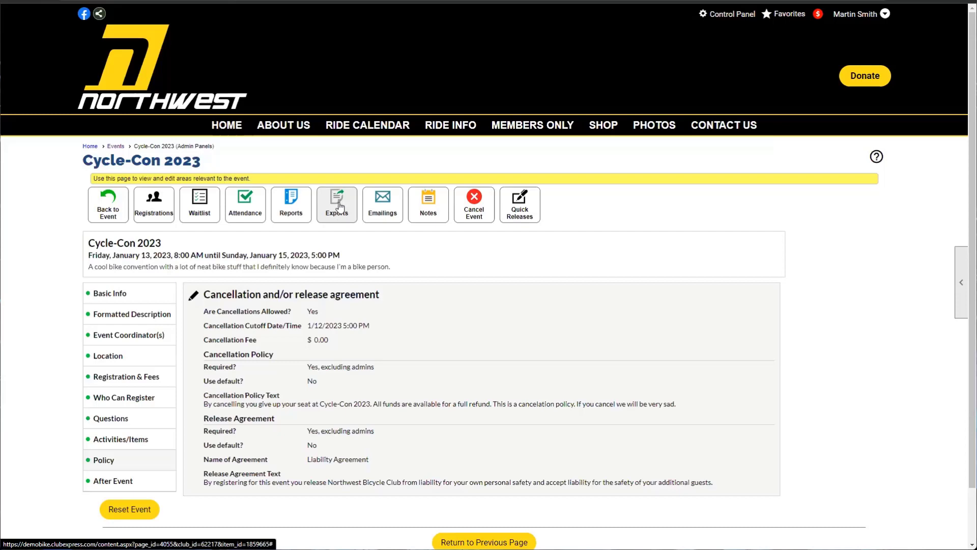
Step: Examine the full list of event reports available for Cycle-Con 2023 and close the report selection
left_click(283, 202)
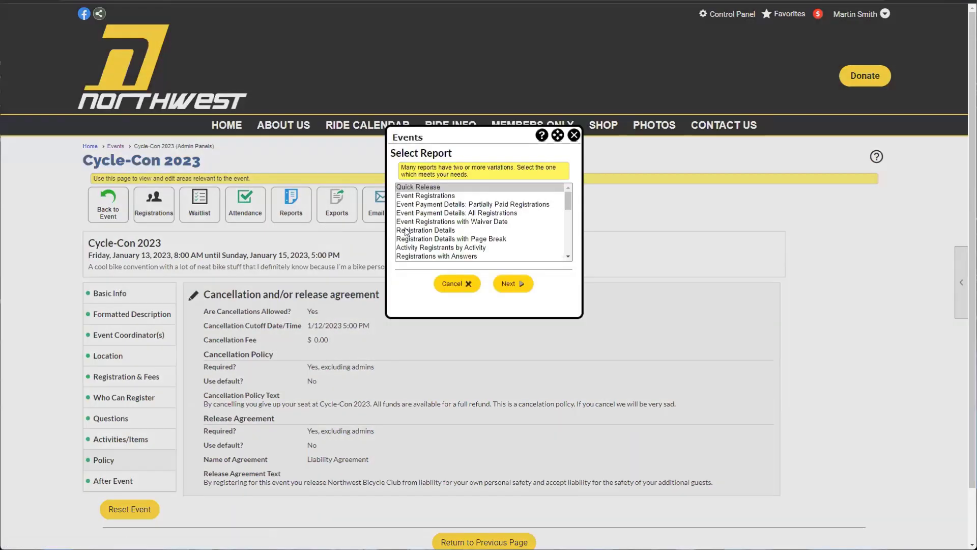
scroll(442, 212, "down", 8)
scroll(442, 249, "up", 10)
left_click(574, 136)
Step: Open Event Exports and examine the data options, including Registration Data, Registration Fees and Charges, and Registrant Data
left_click(355, 204)
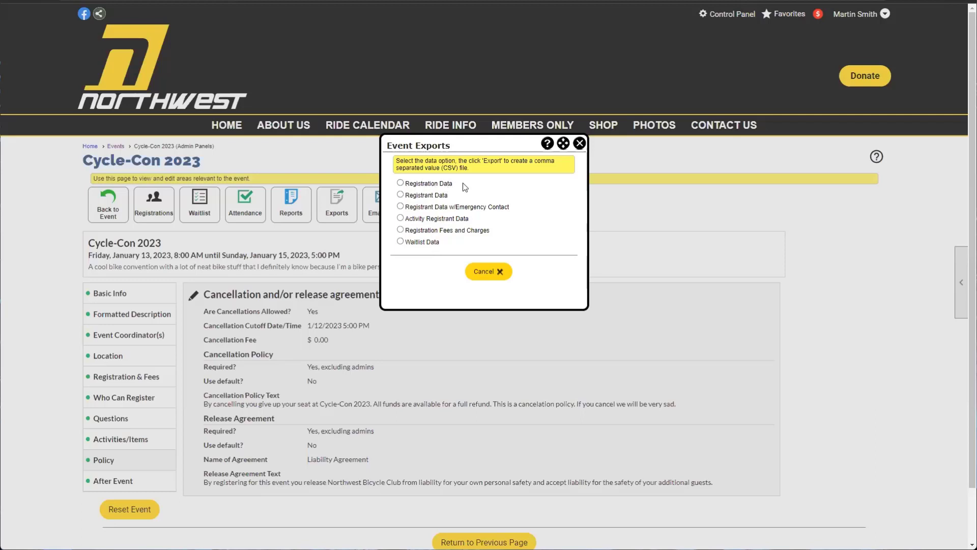
left_click_drag(448, 196, 404, 188)
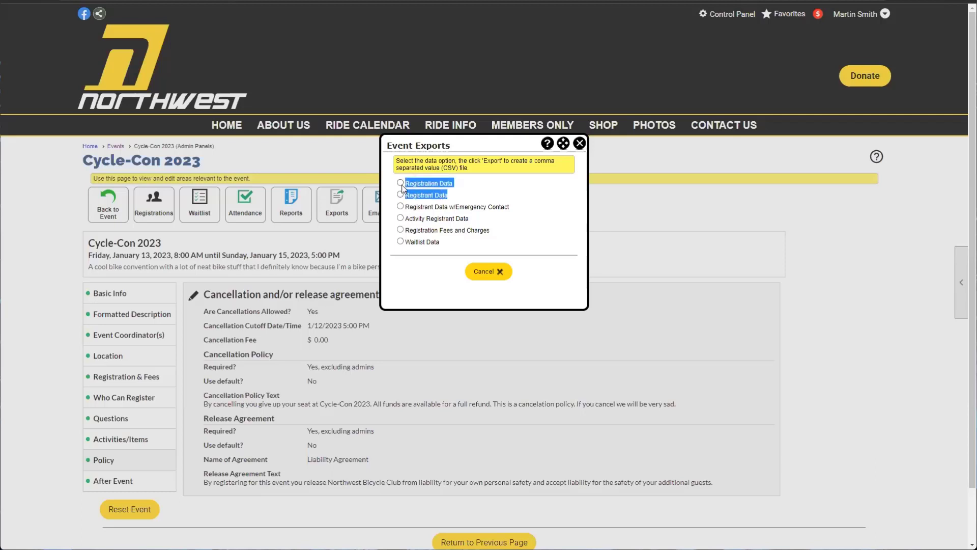
left_click(471, 206)
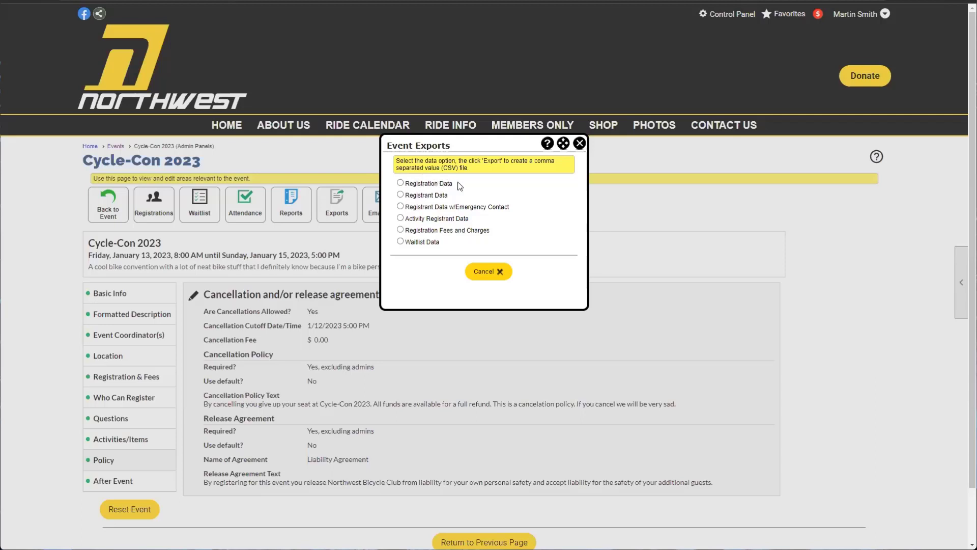
left_click_drag(456, 184, 403, 199)
left_click(477, 183)
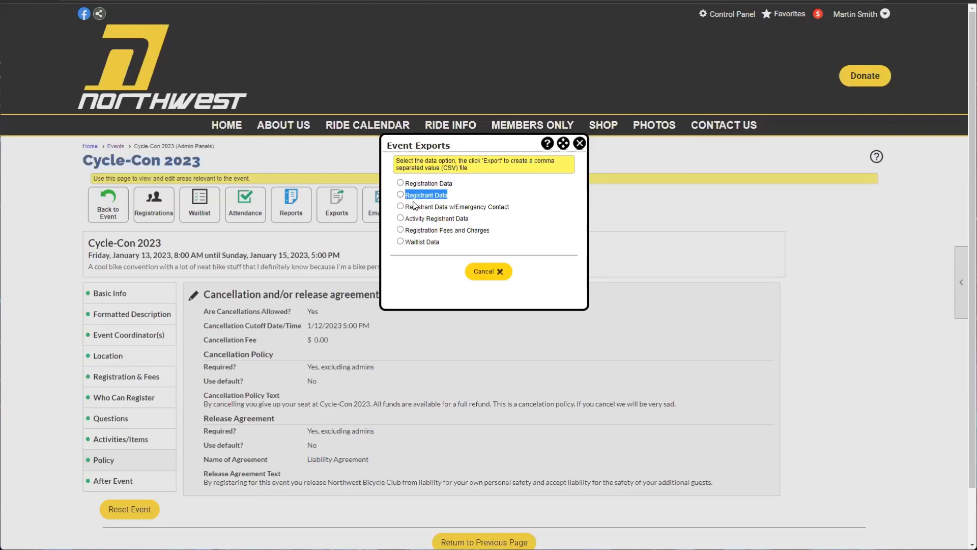
left_click(420, 231)
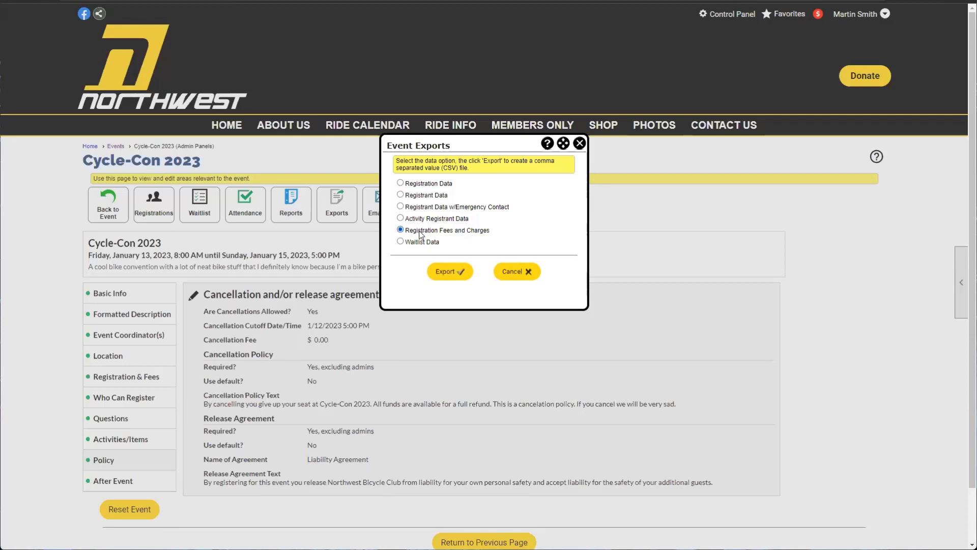
left_click(487, 207)
left_click(418, 196)
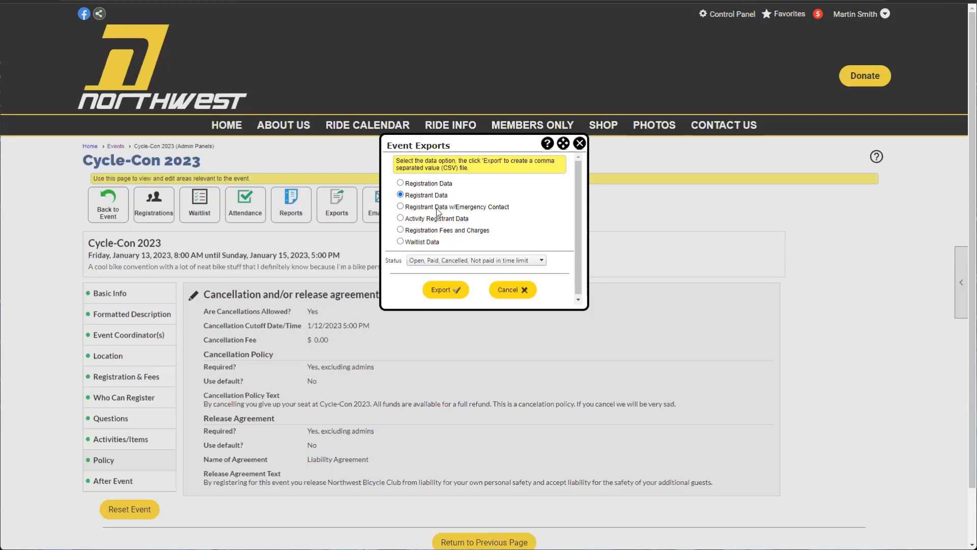
Step: Limit the Registrant Data w/Emergency Contact export to the Open status only, and close Event Exports without exporting
left_click(437, 209)
left_click(425, 260)
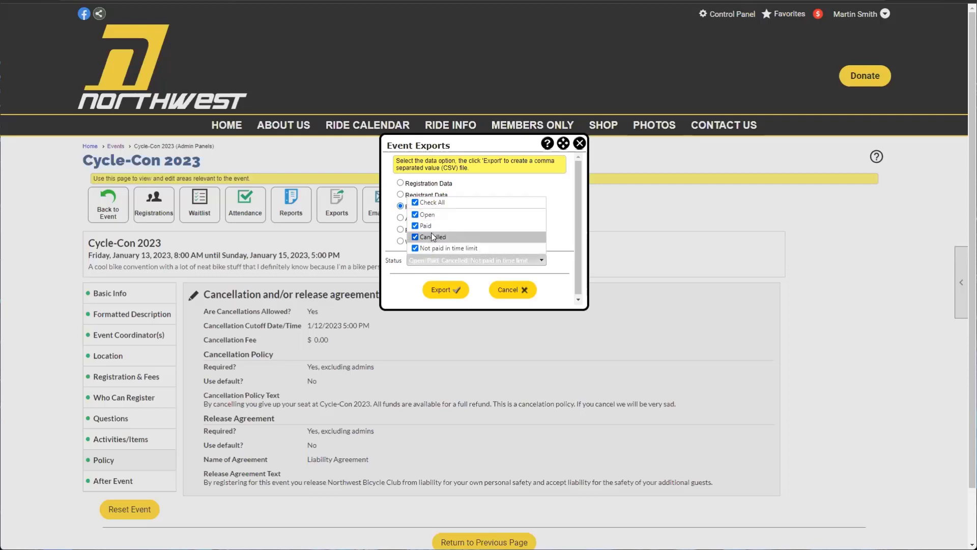
left_click(432, 251)
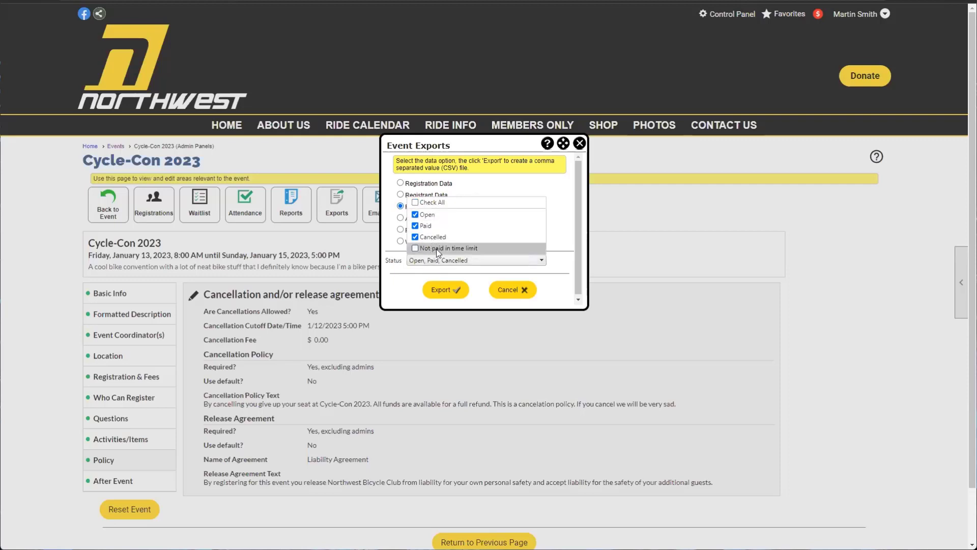
left_click(433, 237)
left_click(433, 226)
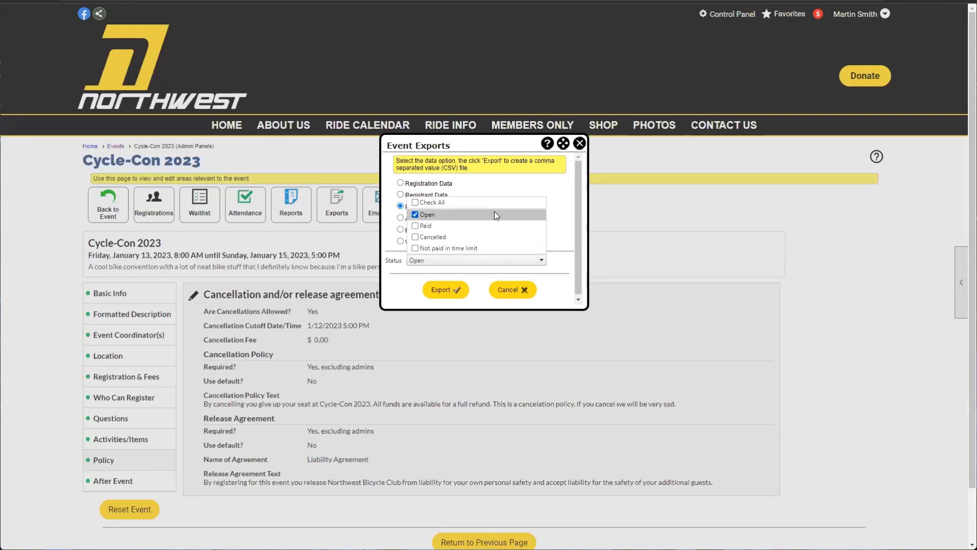
left_click(562, 175)
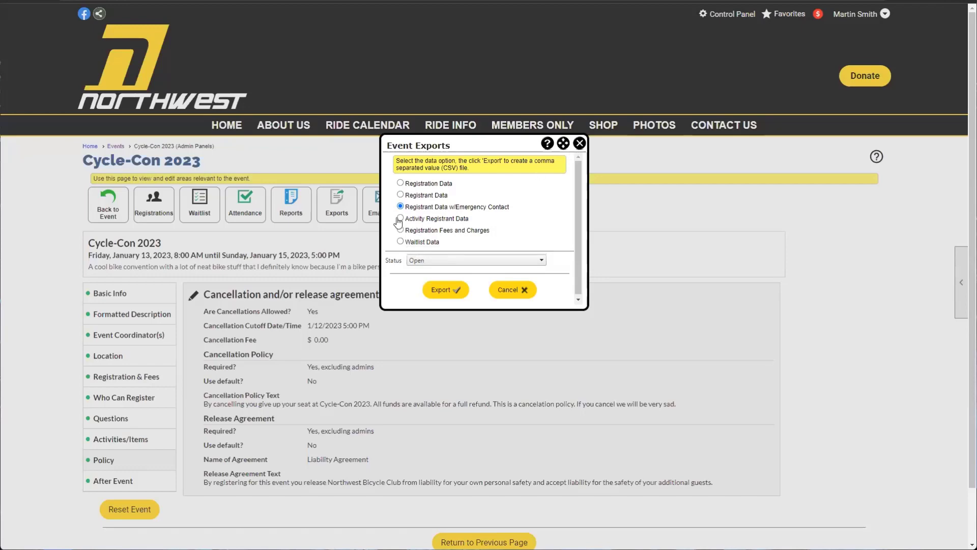
left_click(580, 144)
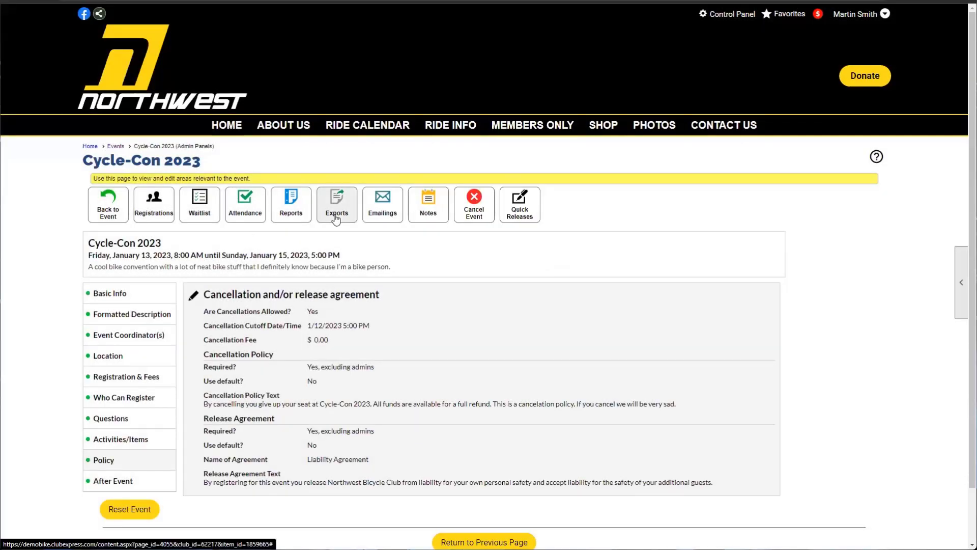
Step: Reopen the event report selection, move its window aside, and select the Event Registrants report
left_click(300, 218)
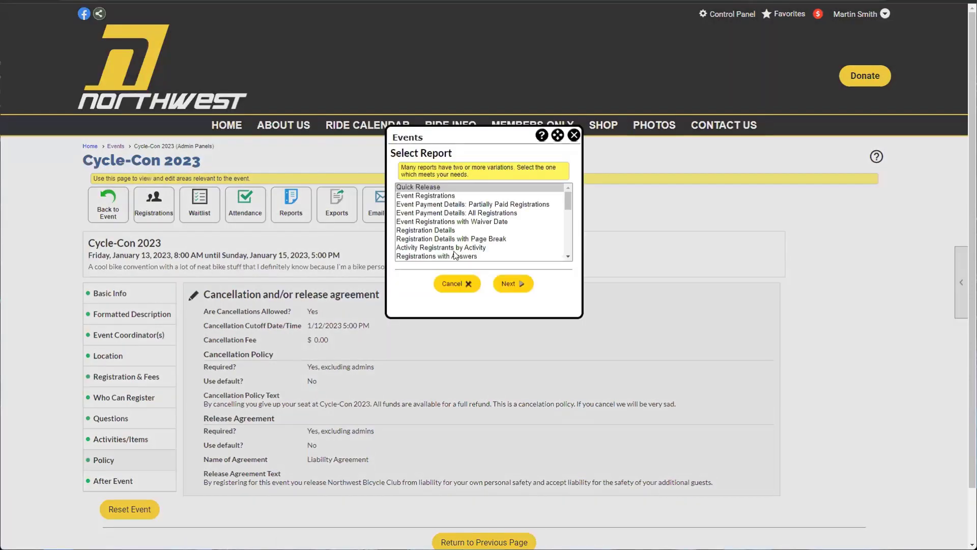
left_click(421, 188)
left_click_drag(457, 141, 338, 145)
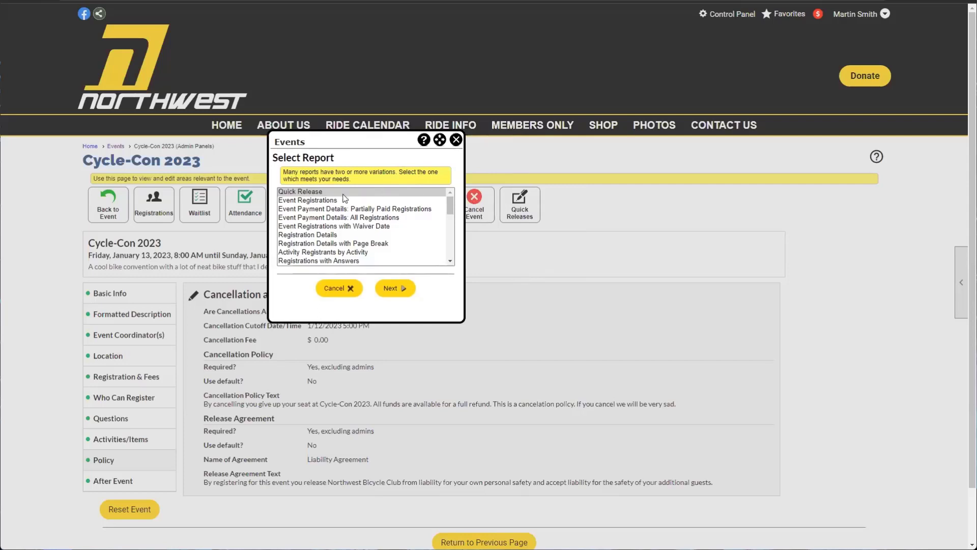
scroll(355, 212, "down", 2)
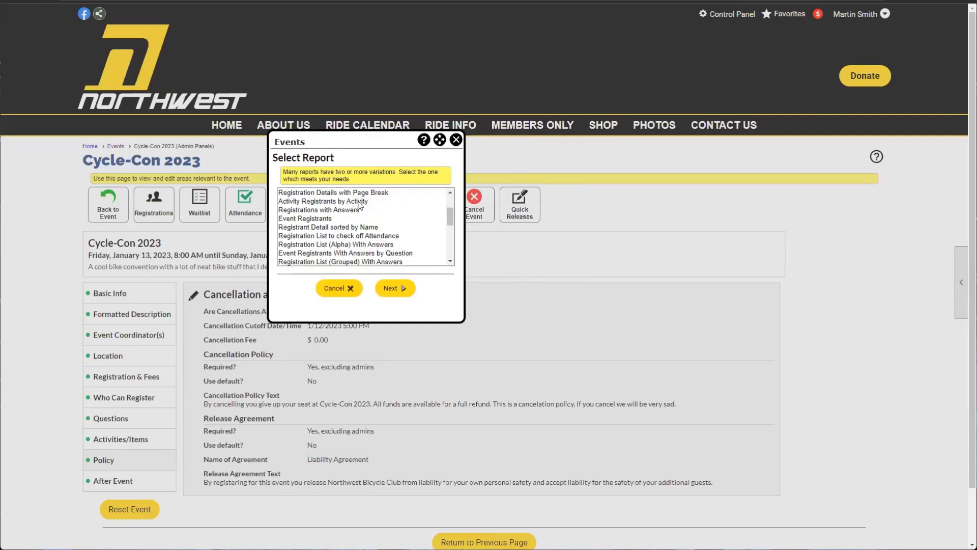
left_click(331, 218)
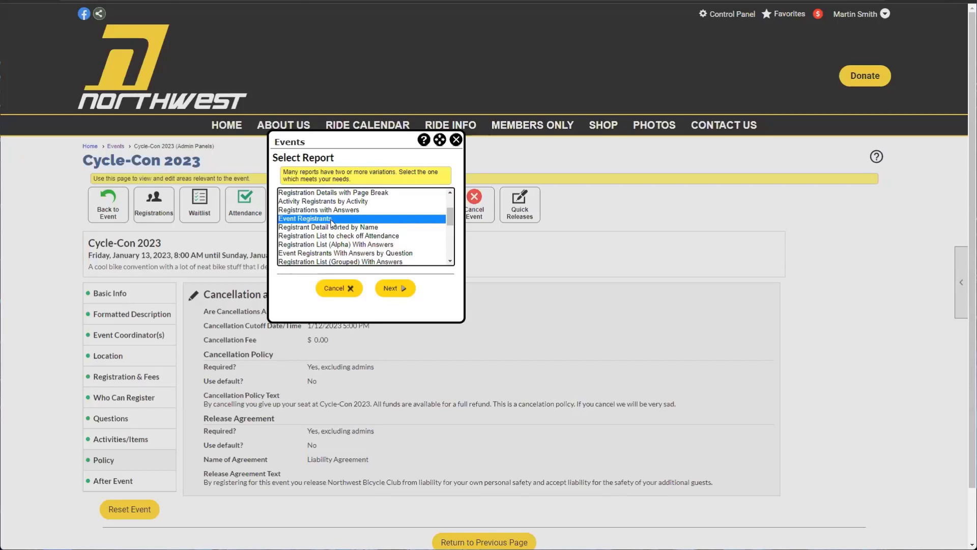
Step: Look through the rest of the report list, examining the name tag, mailing label, attendance and attachment reports
scroll(340, 218, "down", 2)
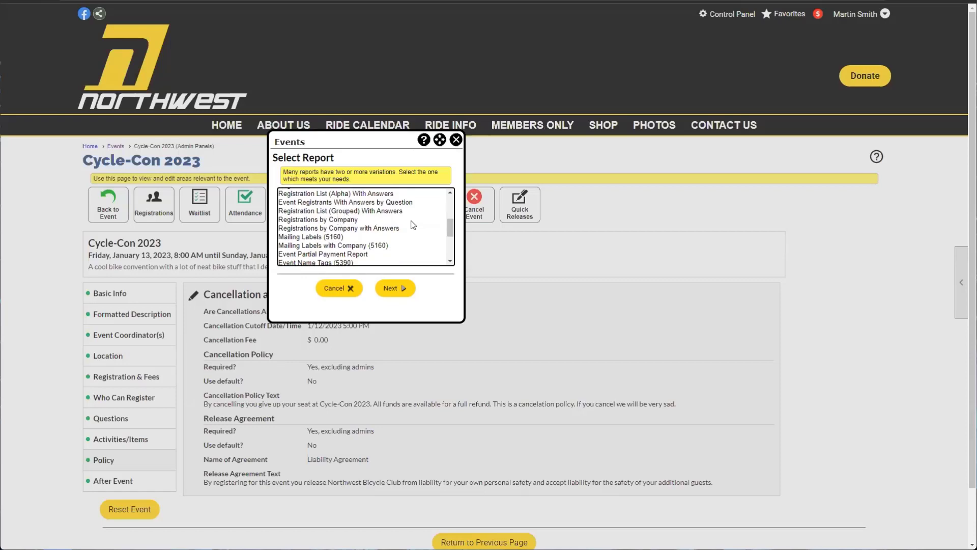
scroll(412, 225, "down", 2)
scroll(409, 224, "down", 1)
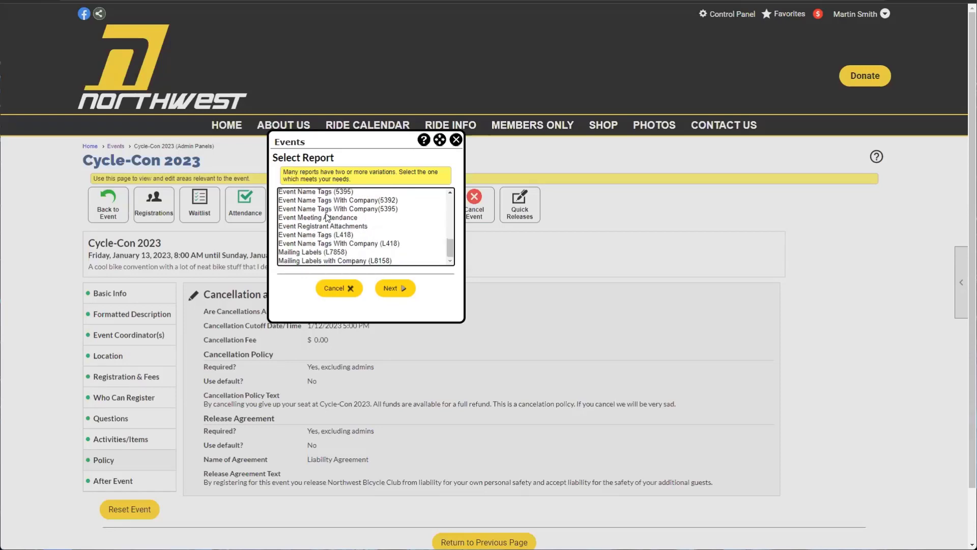
scroll(342, 212, "up", 1)
scroll(342, 213, "up", 1)
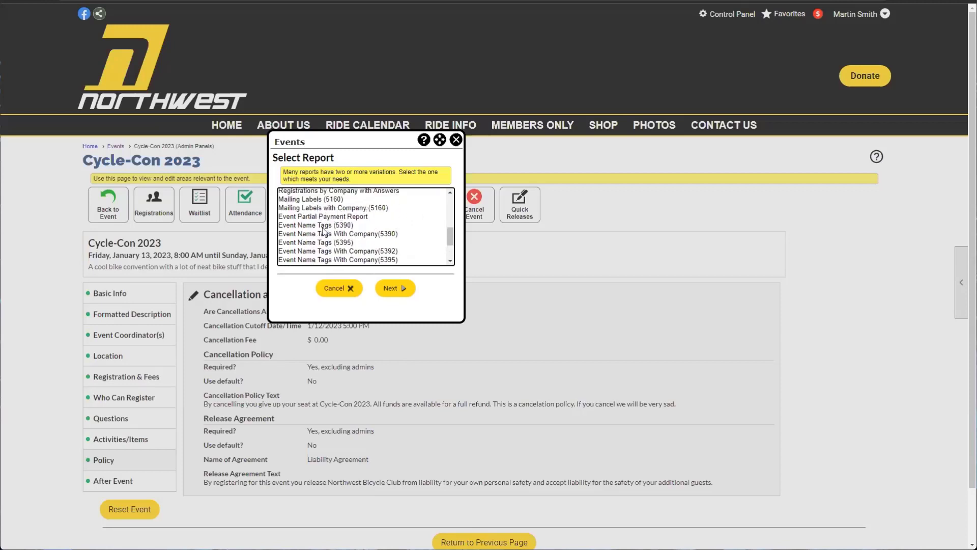
scroll(326, 234, "down", 2)
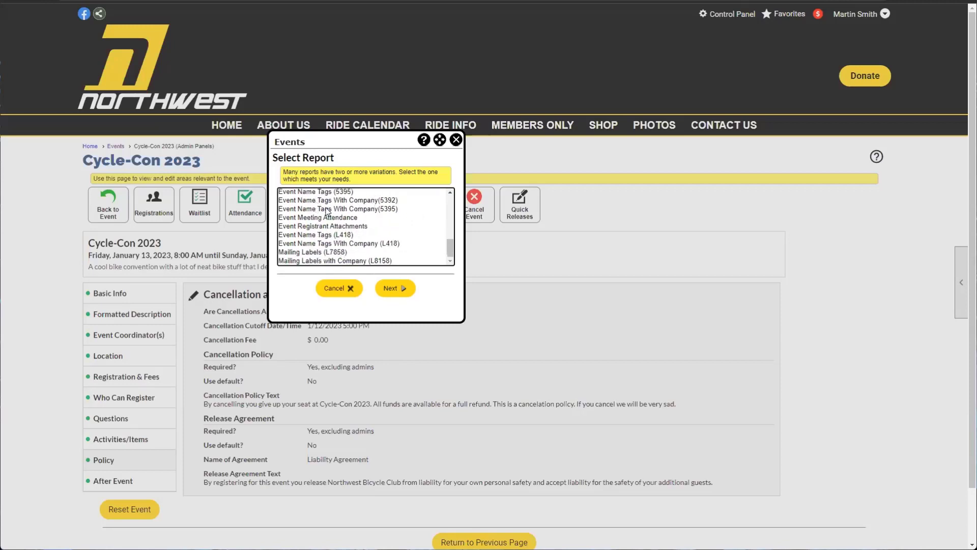
scroll(346, 206, "up", 1)
scroll(342, 214, "up", 2)
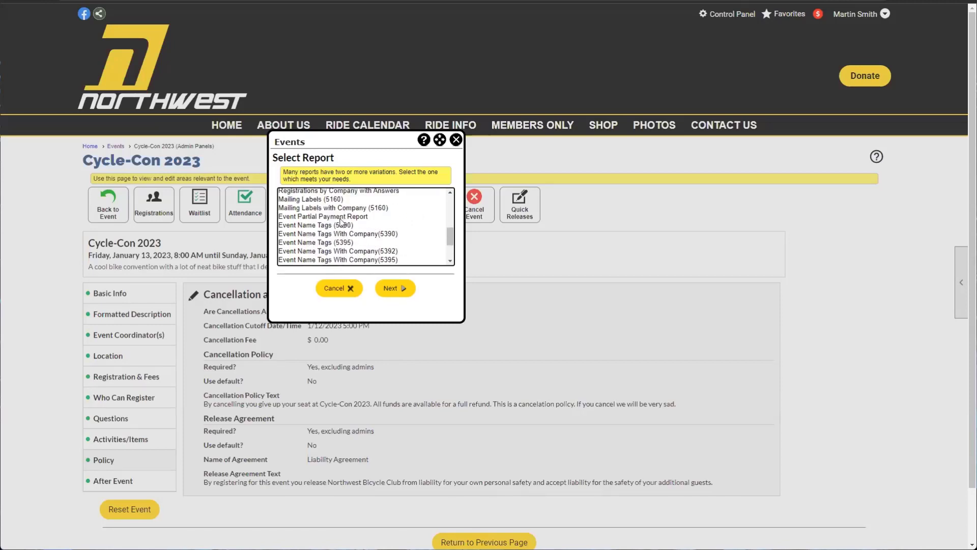
scroll(328, 227, "down", 2)
scroll(326, 227, "down", 1)
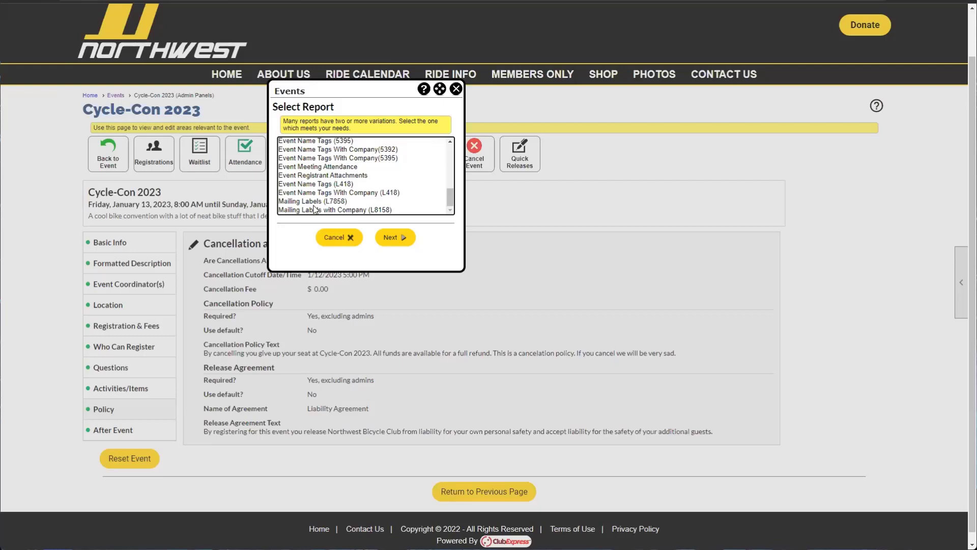
Step: Select the Mailing Labels (L7858) report and cancel the report selection without running it
left_click(319, 210)
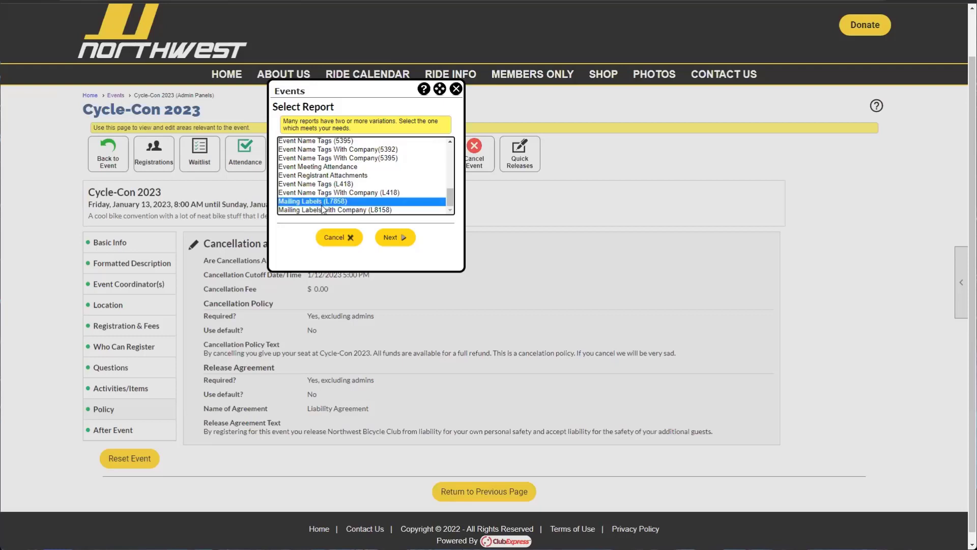
left_click(320, 202)
scroll(349, 204, "down", 3)
scroll(349, 204, "up", 1)
left_click(340, 238)
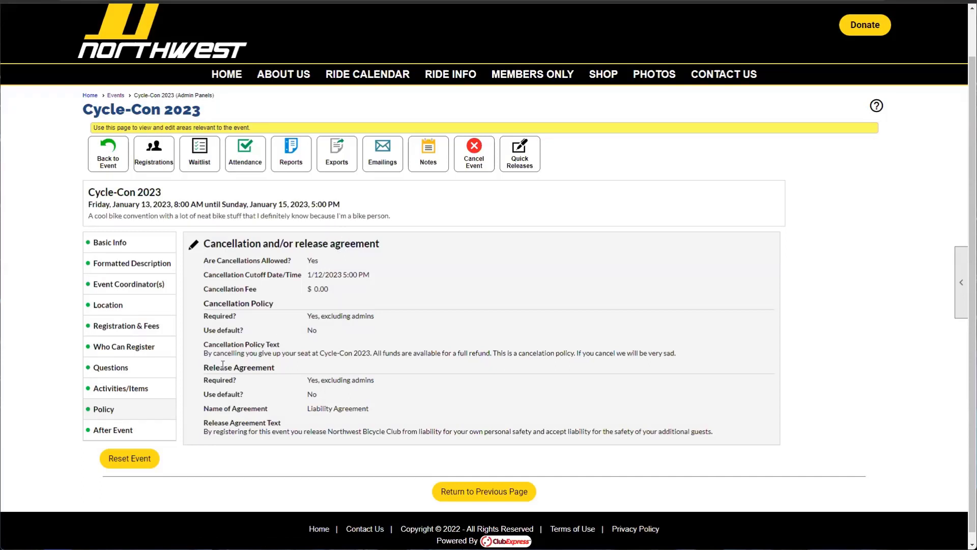
Step: Open Cycle-Con 2023's Activities/Items for editing and open the reports for the Cycle-Con 2023 Admission activity
left_click(127, 393)
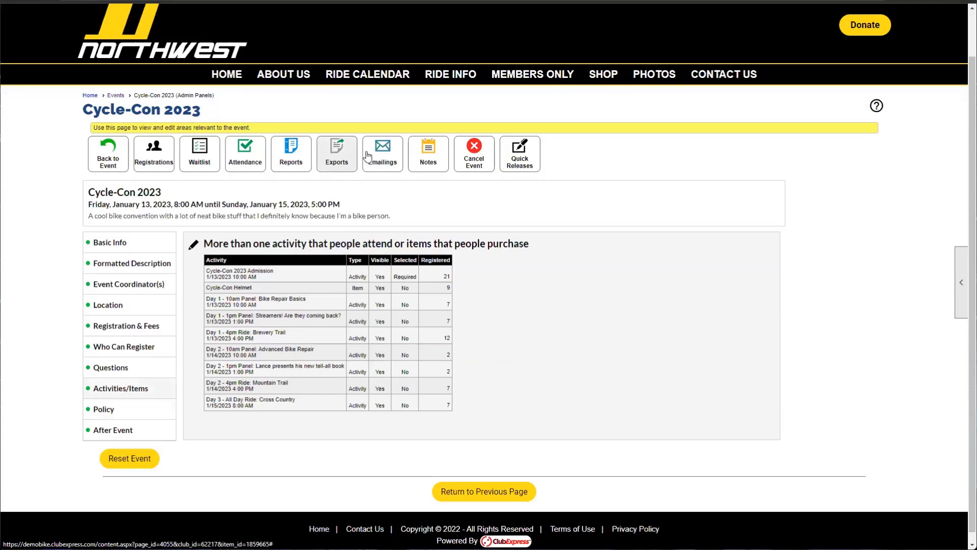
left_click(193, 248)
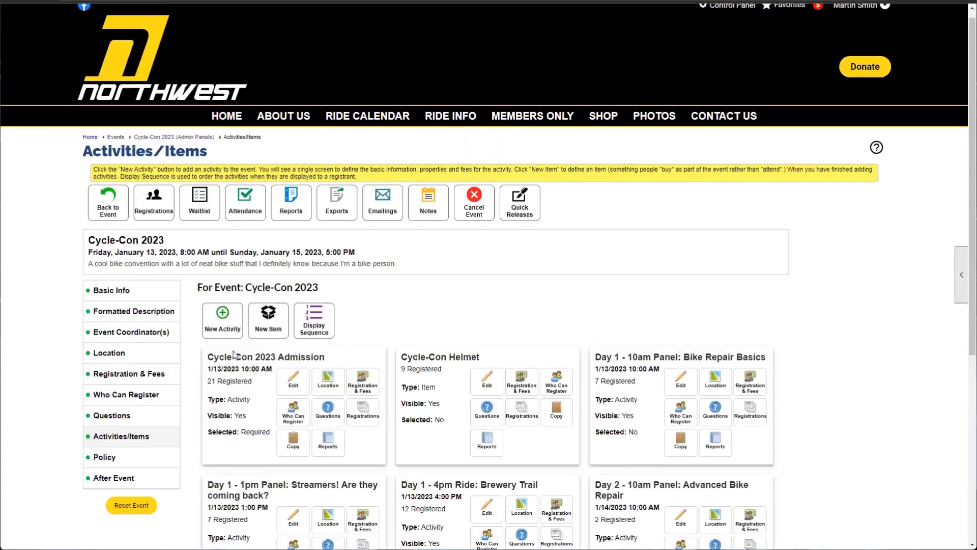
scroll(234, 355, "down", 4)
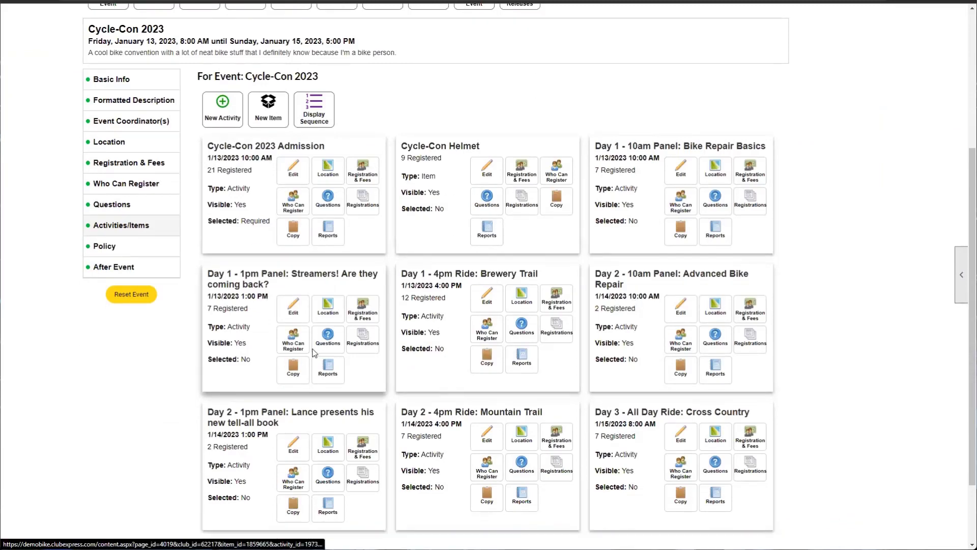
scroll(402, 383, "down", 1)
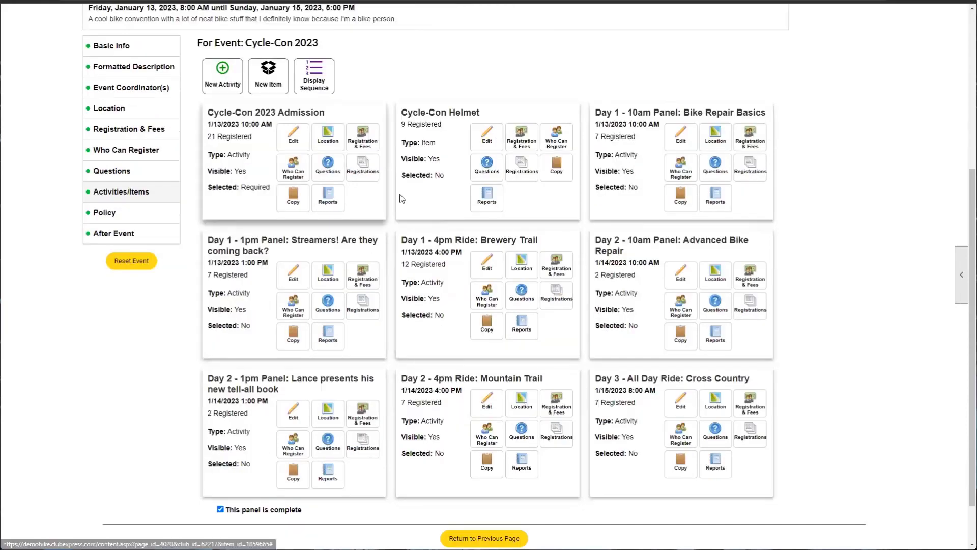
left_click(337, 205)
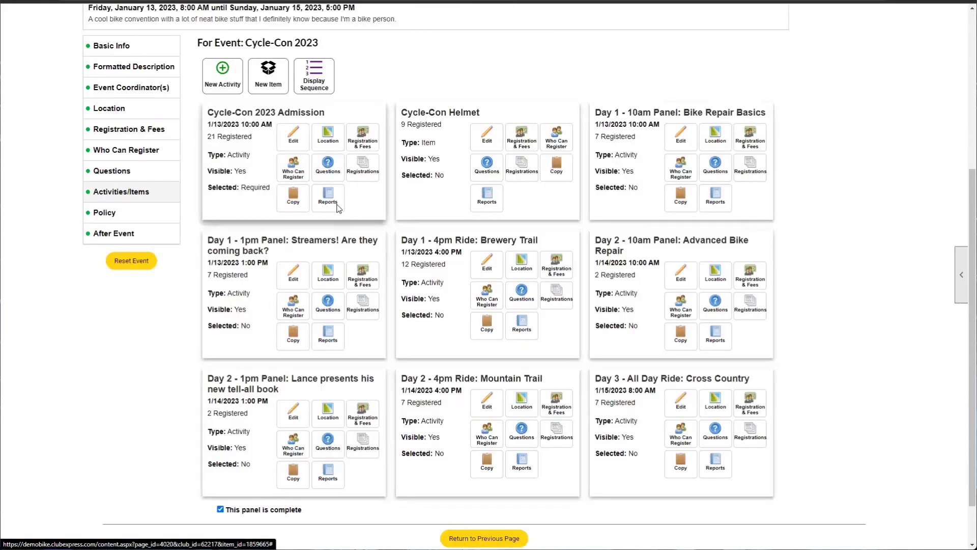
Step: Compare the Activity Registrants and Registrants With Answers reports for the admission activity, then close the selection without running one
left_click(414, 188)
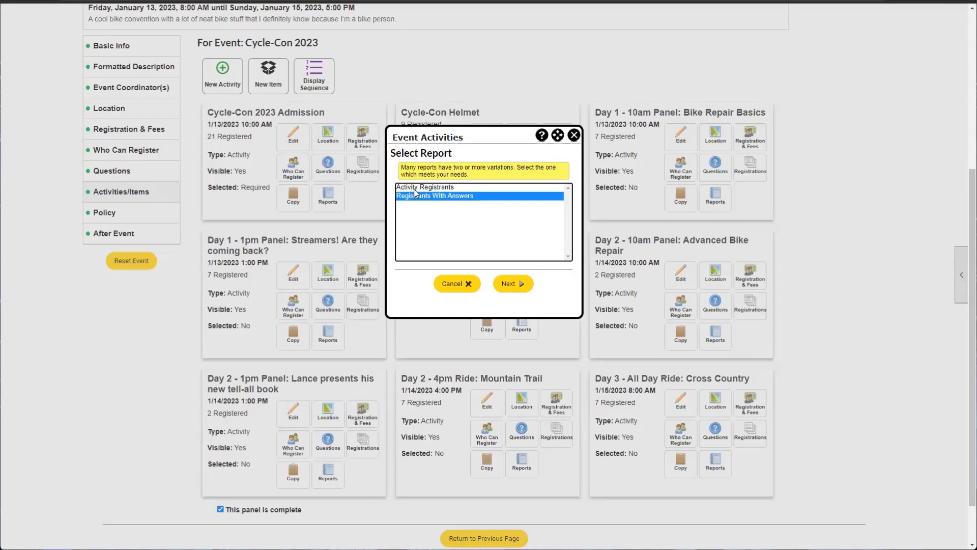
left_click(415, 198)
left_click(574, 135)
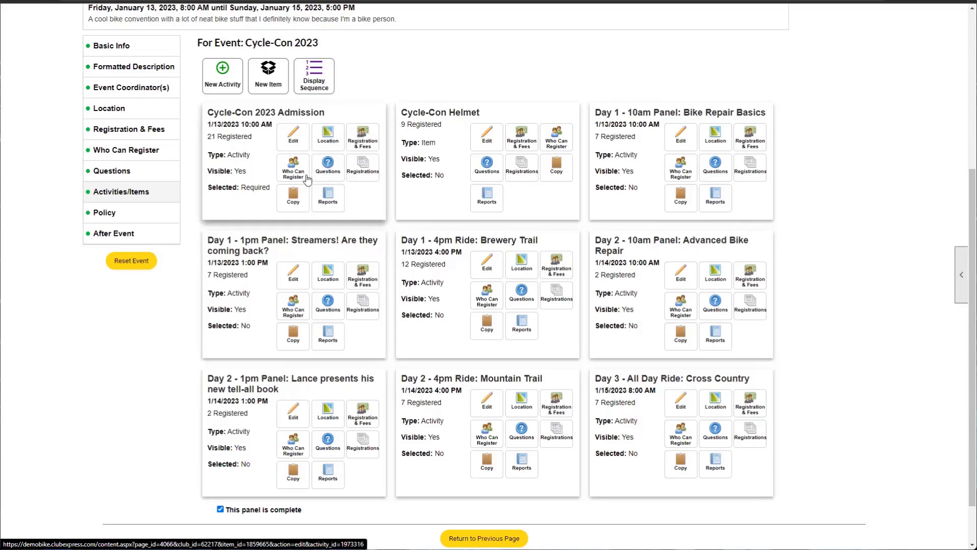
Step: Reopen the Cycle-Con 2023 Admission reports, select Registrants With Answers, move the window aside, and close it without running the report
left_click(339, 194)
left_click(462, 197)
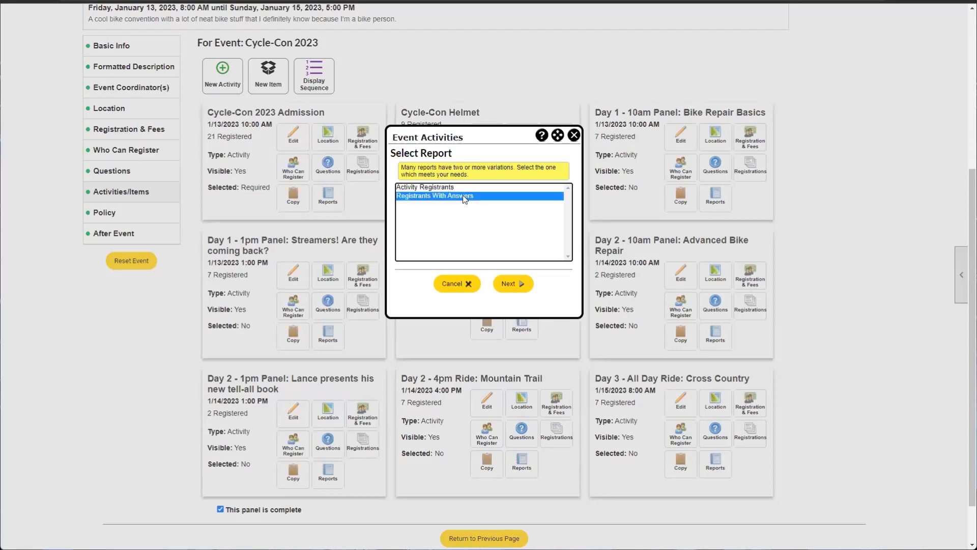
left_click_drag(483, 139, 526, 115)
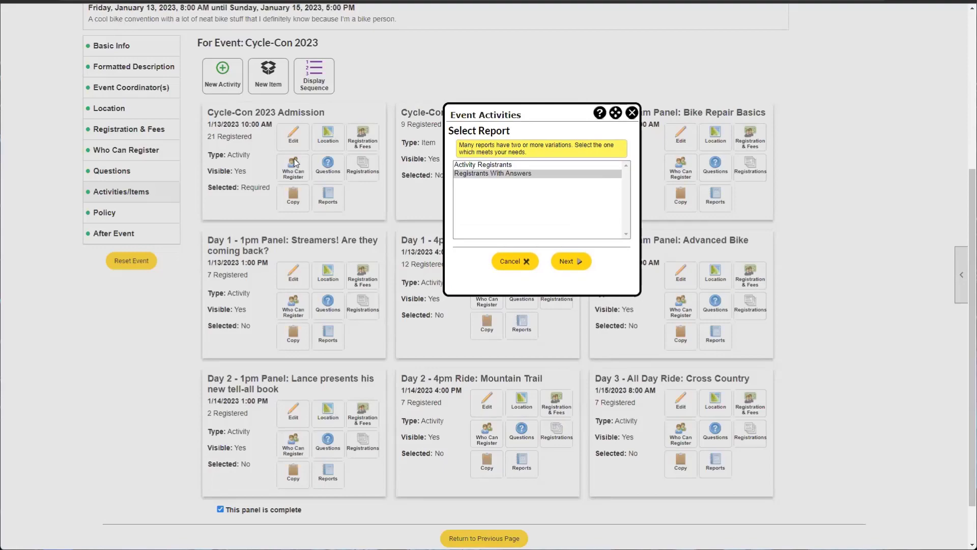
left_click(632, 112)
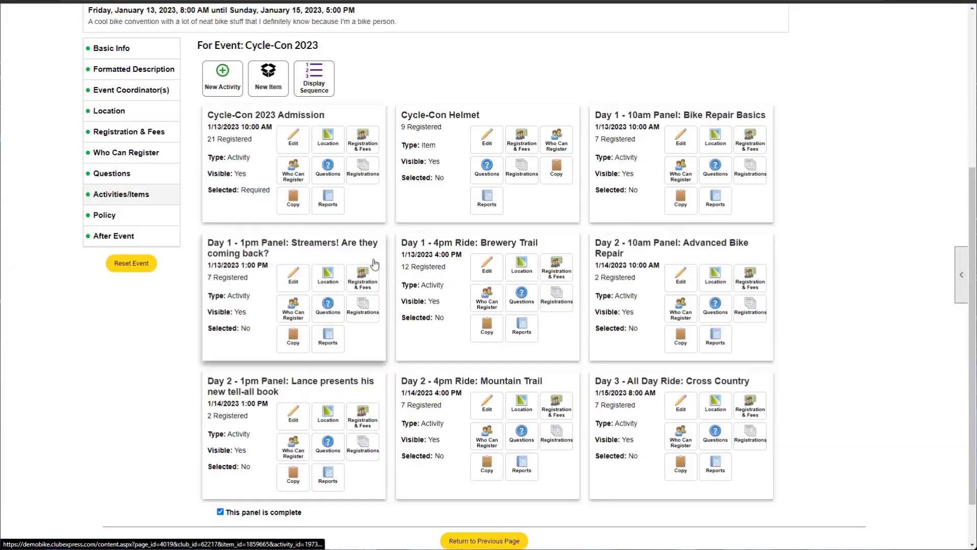
Step: Open the report selection for Day 1 - 10am Panel: Bike Repair Basics and close it without running a report
scroll(283, 205, "up", 2)
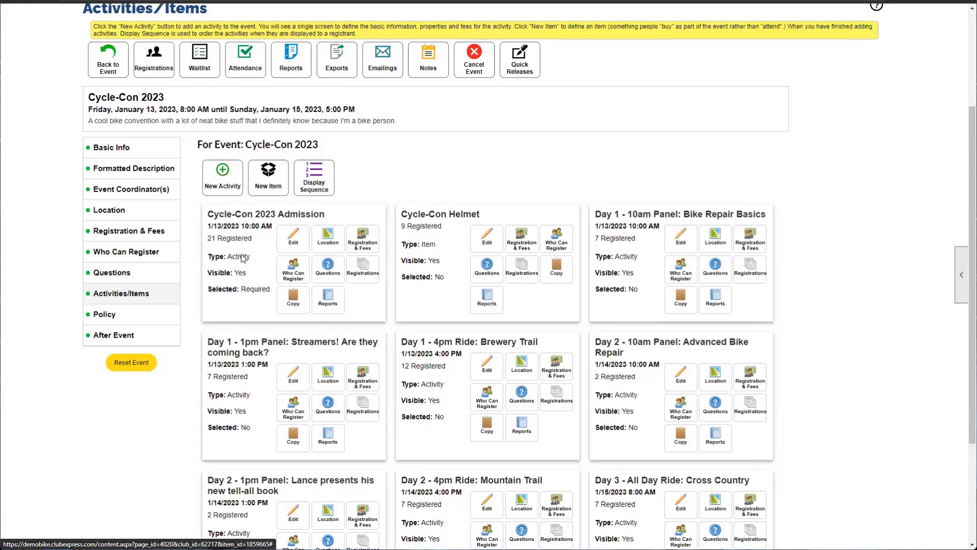
scroll(243, 259, "down", 2)
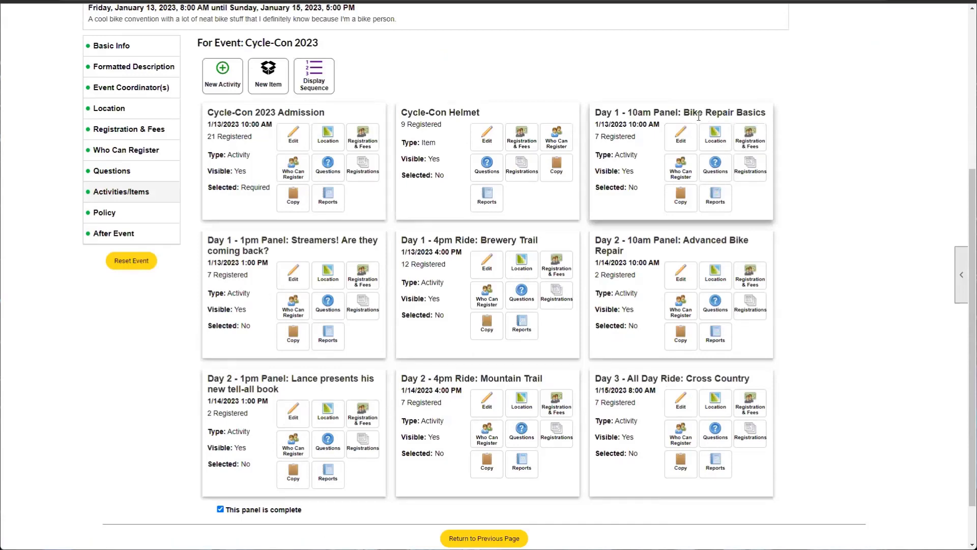
left_click(712, 200)
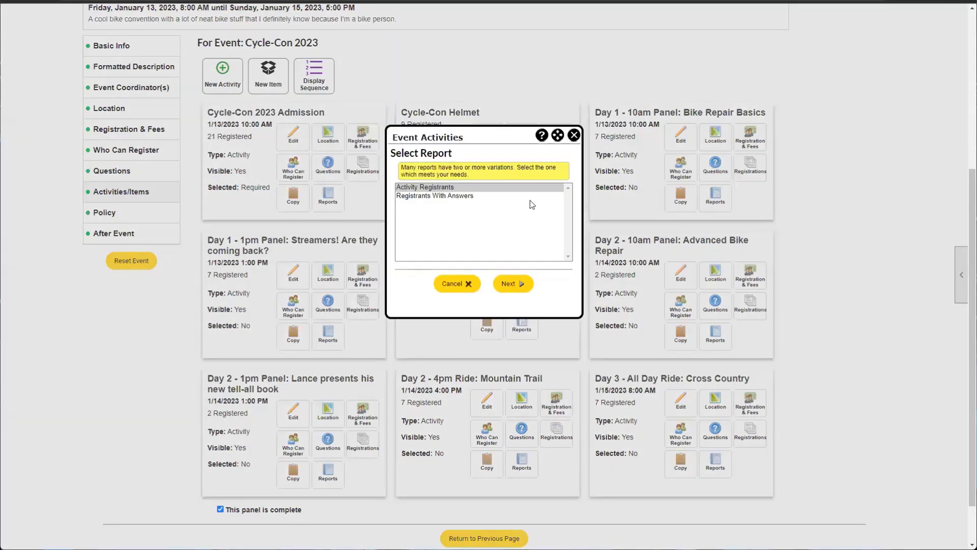
left_click(574, 135)
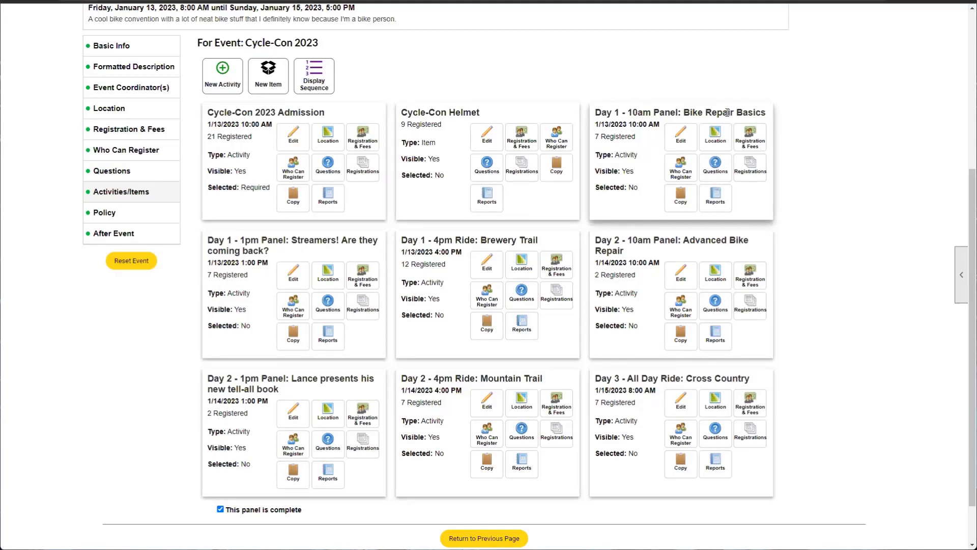
Step: Open the After Event settings for editing and look through the available event report pages, keeping the current choice
scroll(682, 148, "up", 3)
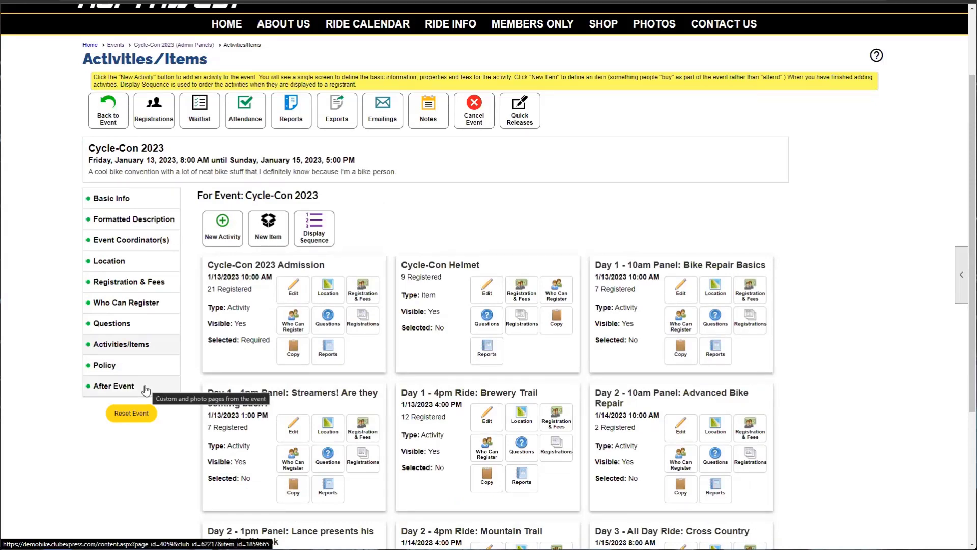
left_click(145, 389)
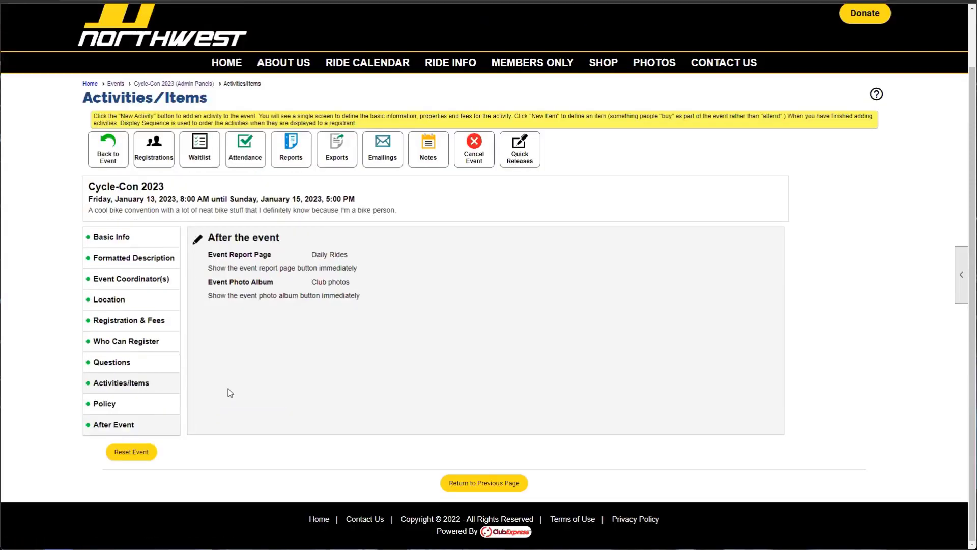
left_click(198, 242)
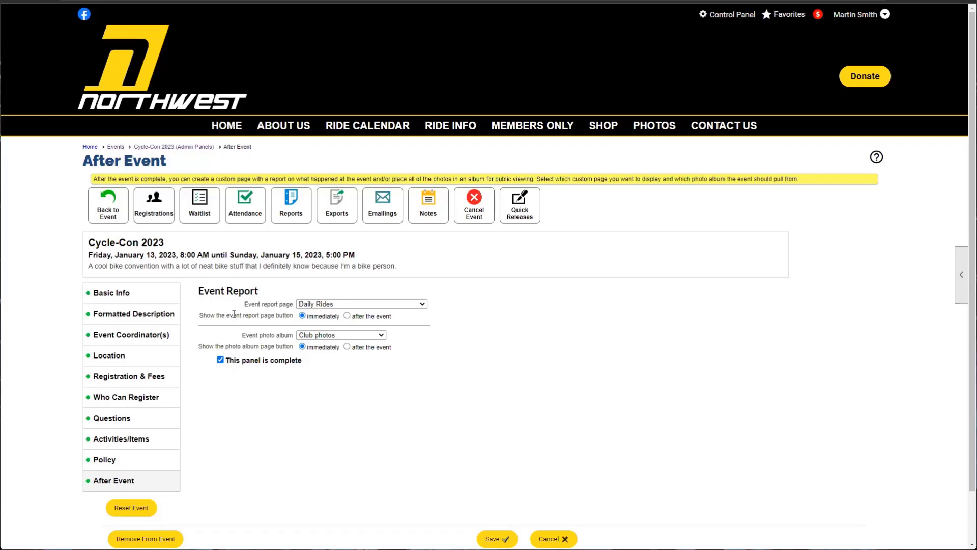
left_click_drag(249, 304, 275, 304)
left_click(304, 304)
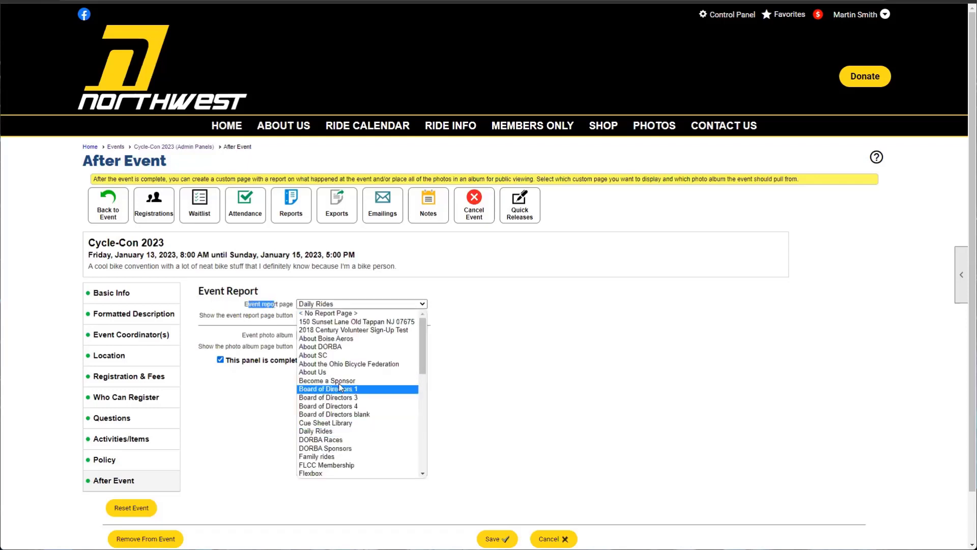
scroll(342, 388, "down", 10)
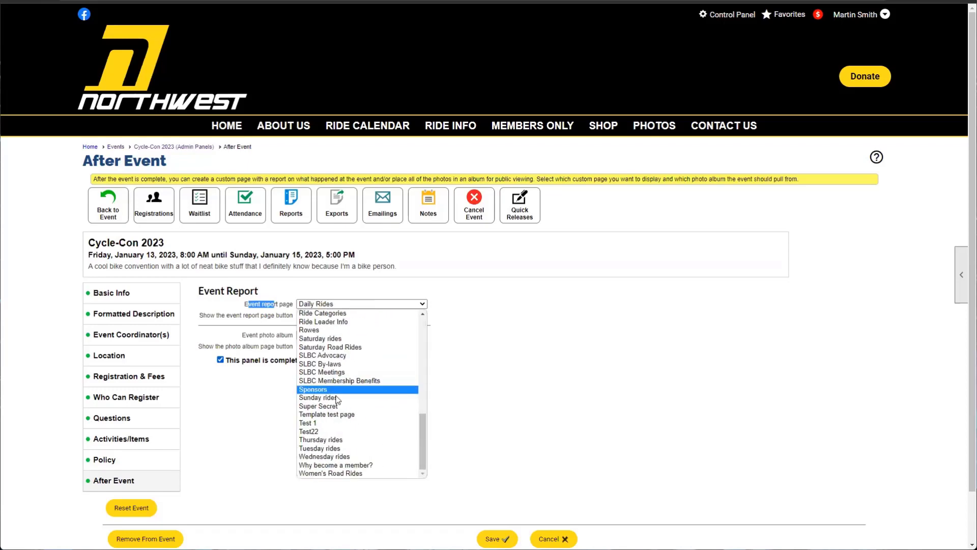
left_click(502, 337)
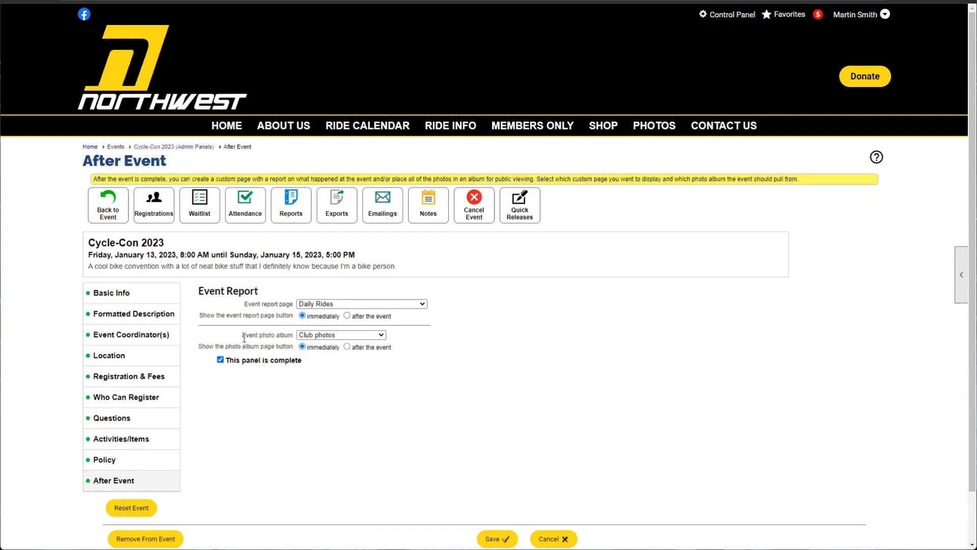
Step: Look through the available event photo albums and close the list without changing the selected album
left_click(310, 337)
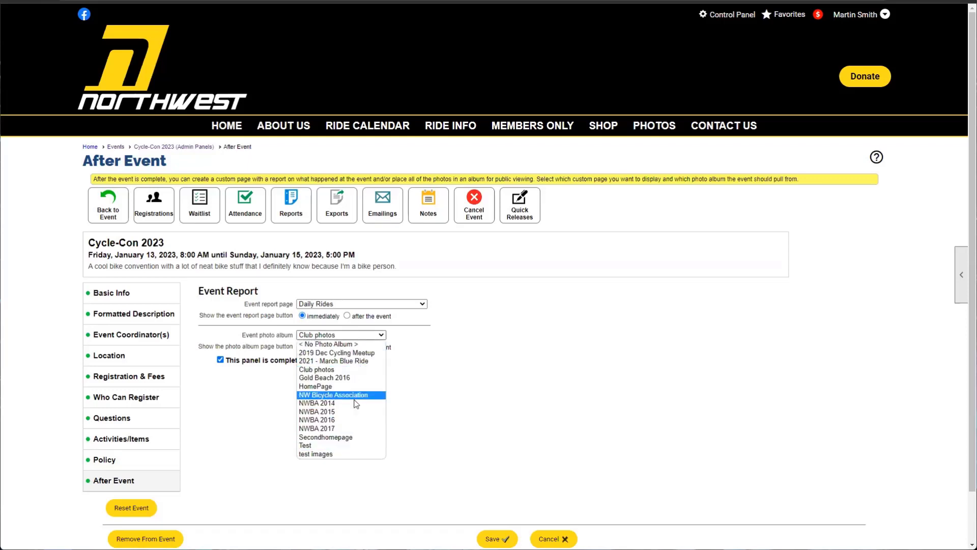
left_click(285, 364)
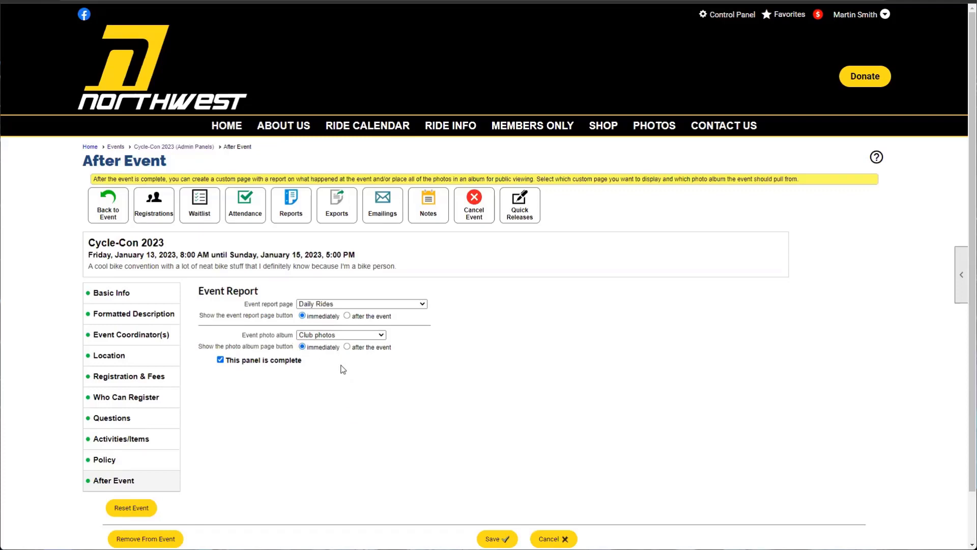
left_click_drag(250, 336, 286, 331)
left_click_drag(270, 339, 284, 339)
left_click(274, 304)
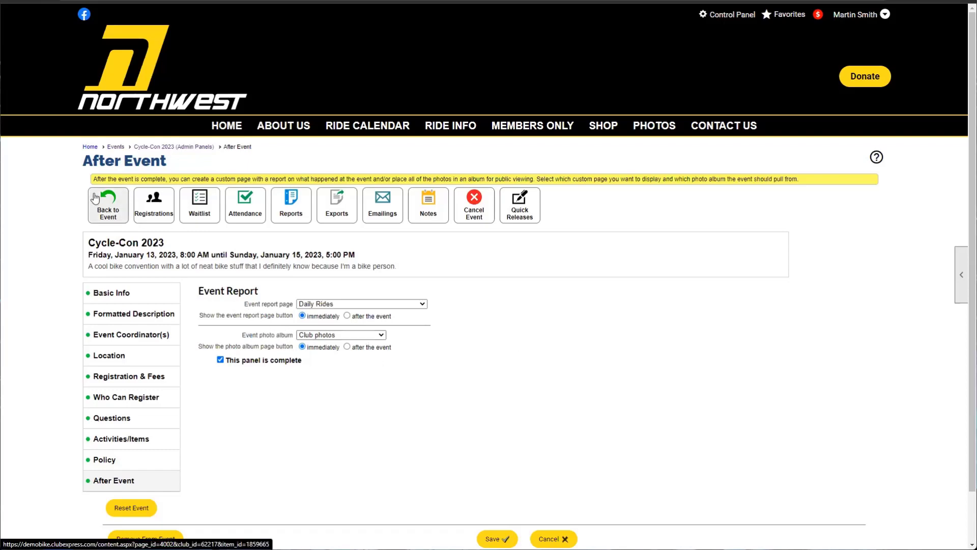
Step: Return to the Cycle-Con 2023 event view and examine its Event Report and Event Album options
left_click(94, 198)
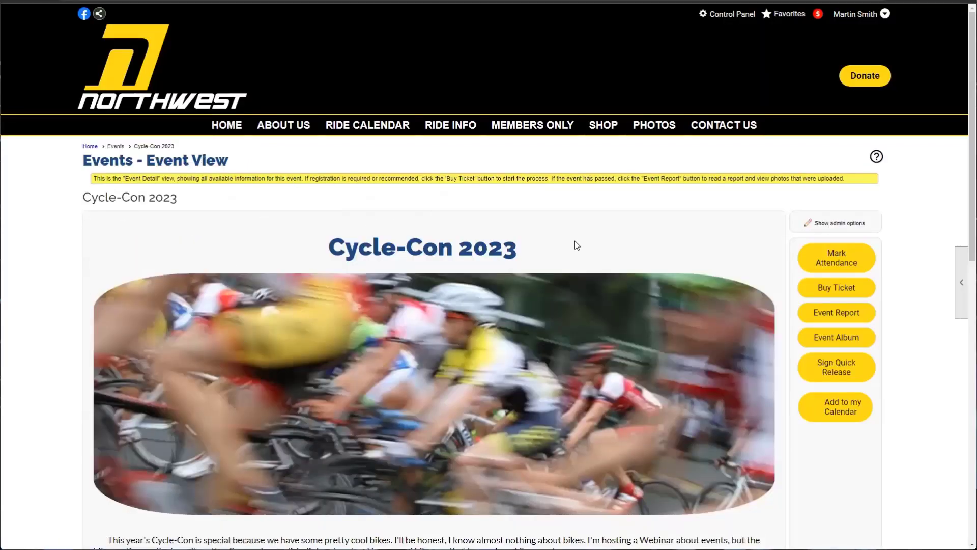
scroll(225, 331, "down", 3)
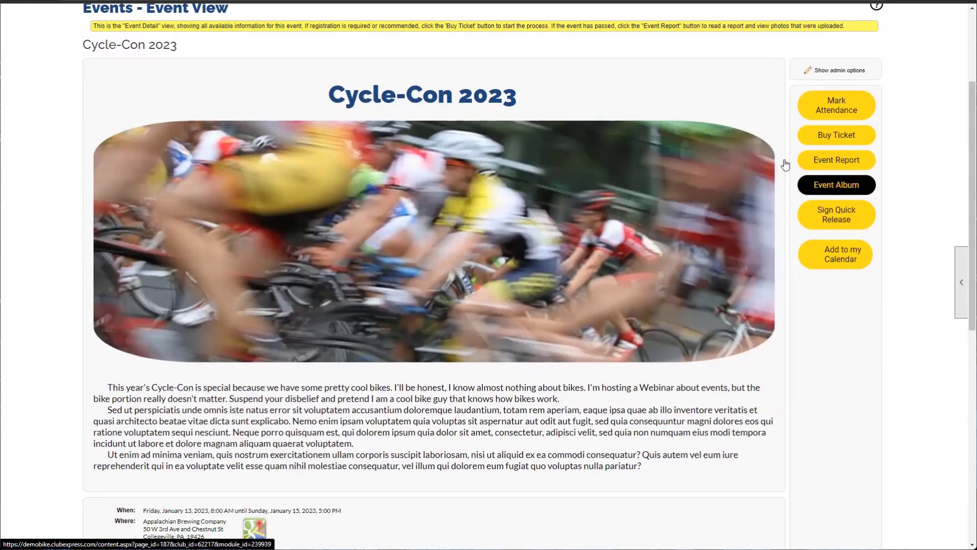
left_click(216, 2)
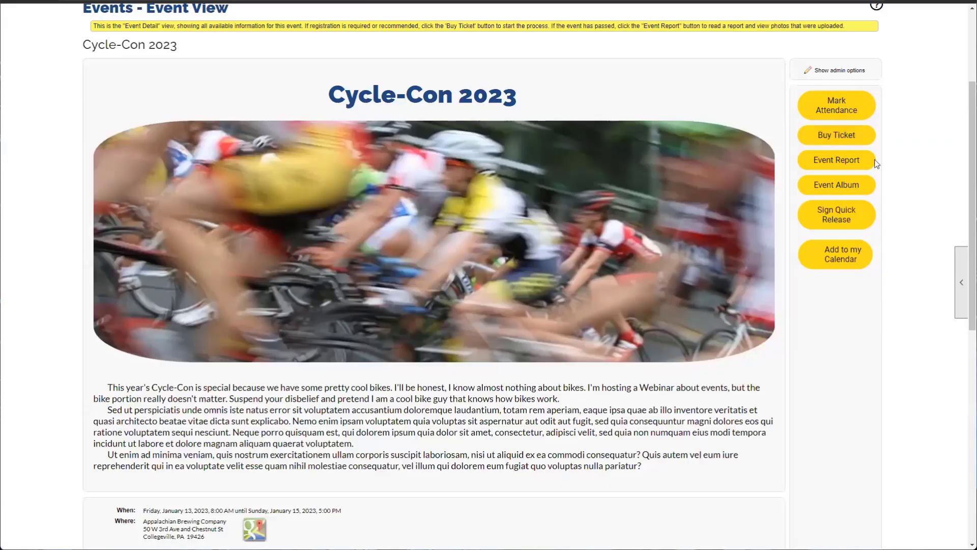
Step: Open the event's Club photos album, browse through several of its photos, and return to the event view
left_click(834, 196)
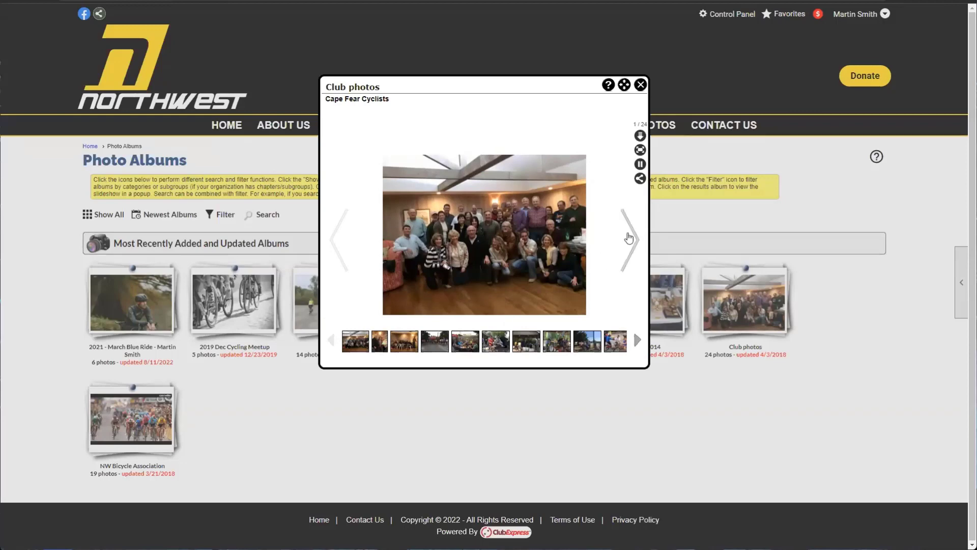
left_click(629, 238)
left_click(629, 239)
left_click(629, 238)
left_click(630, 238)
left_click(629, 237)
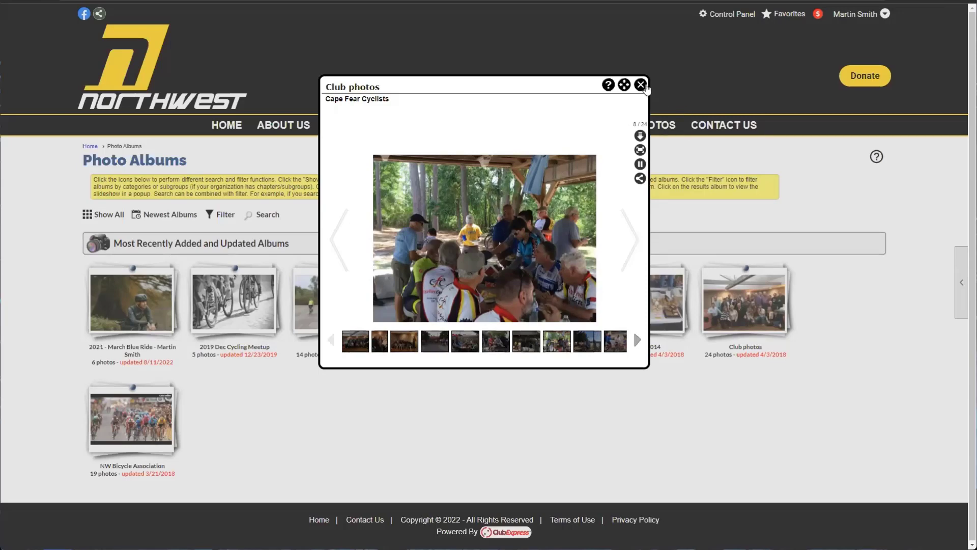
left_click(87, 151)
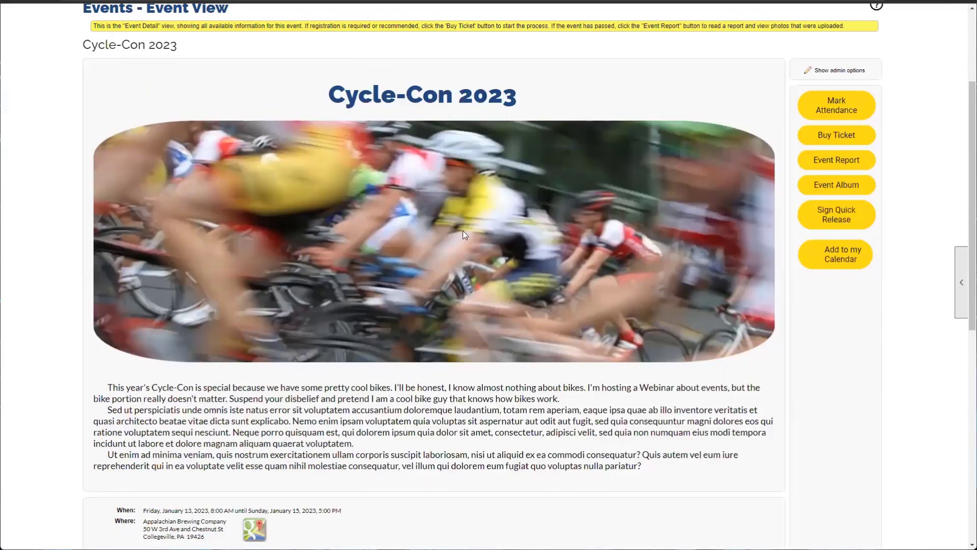
Step: Show the event's admin options, open the Formatted Description for editing, and place the cursor above the Cycle-Con 2023 heading
left_click(822, 71)
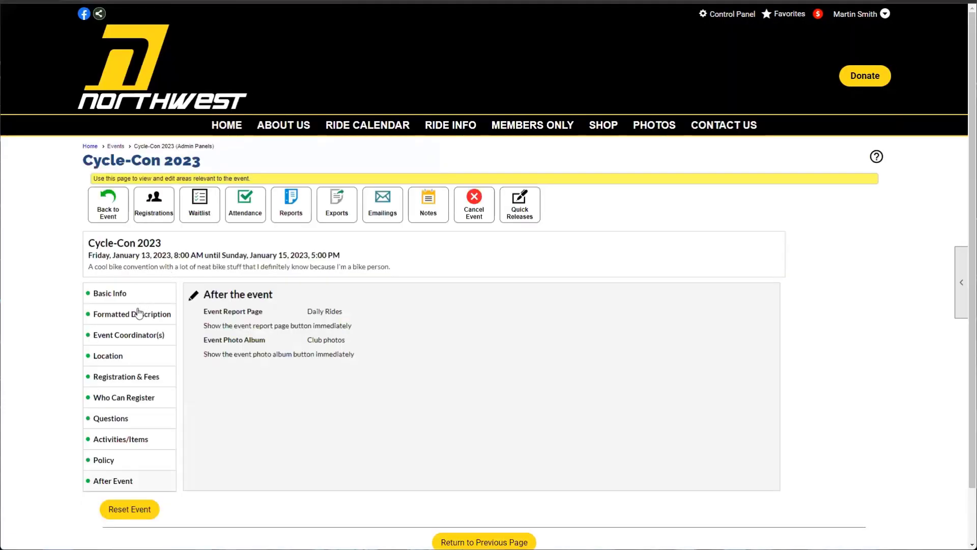
left_click(138, 315)
left_click(188, 296)
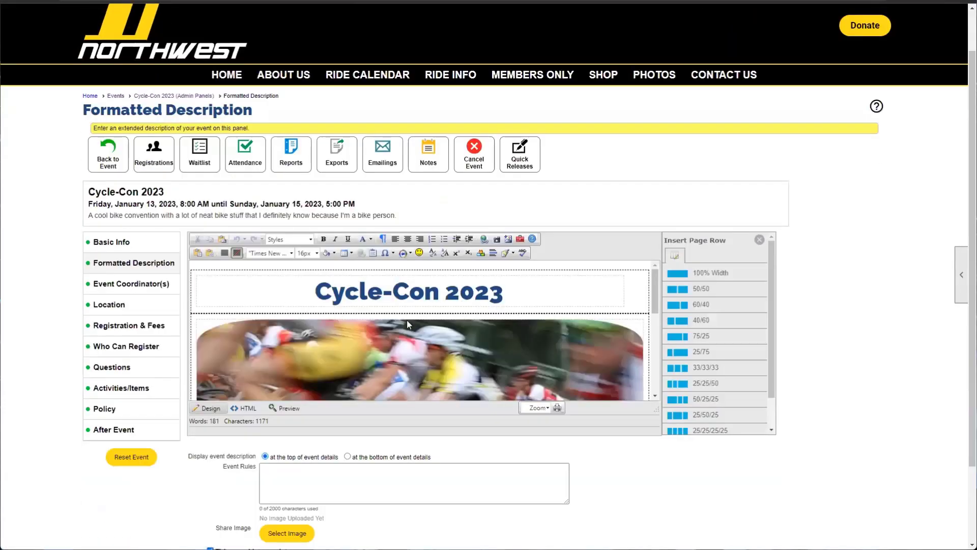
left_click(414, 267)
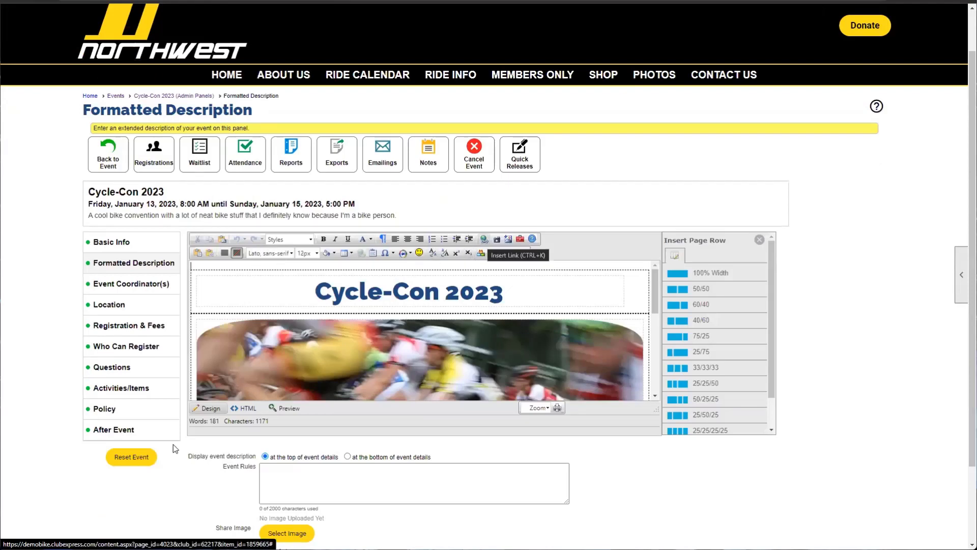
Step: Return to the event's admin panels by way of the After Event summary and open Registration & Fees for editing
left_click(132, 429)
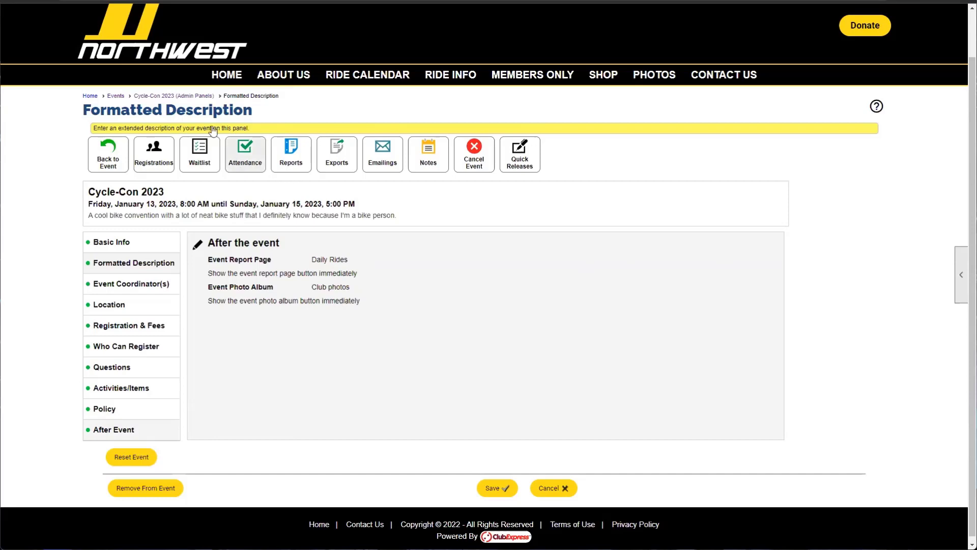
left_click(208, 96)
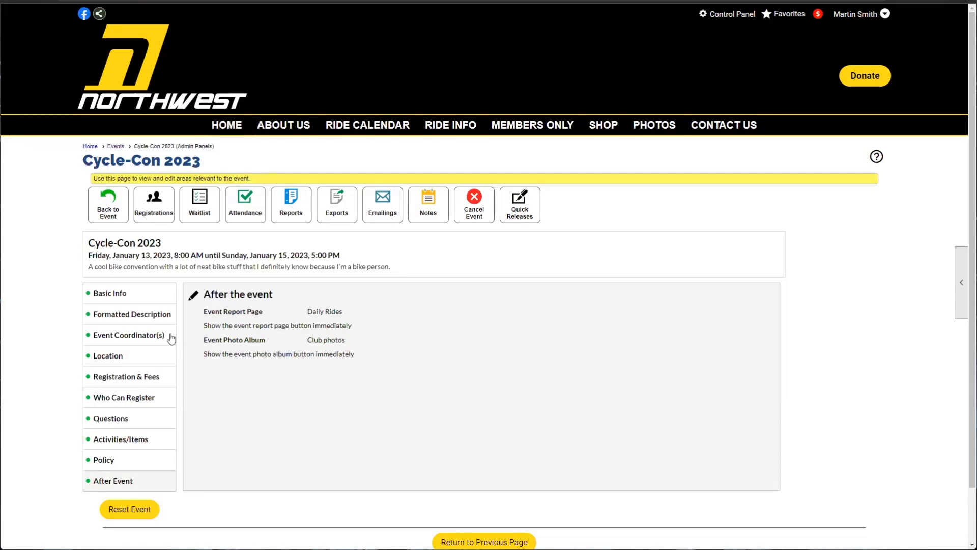
left_click(129, 377)
left_click(193, 299)
scroll(464, 329, "down", 3)
scroll(464, 329, "down", 1)
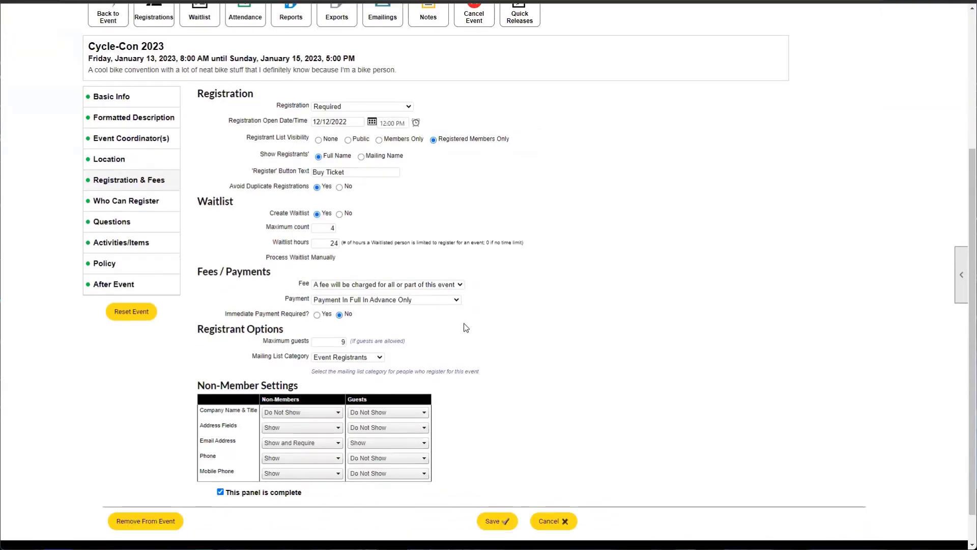
Step: Set Immediate Payment Required to Yes in the event's Fees / Payments settings
left_click_drag(225, 315, 323, 318)
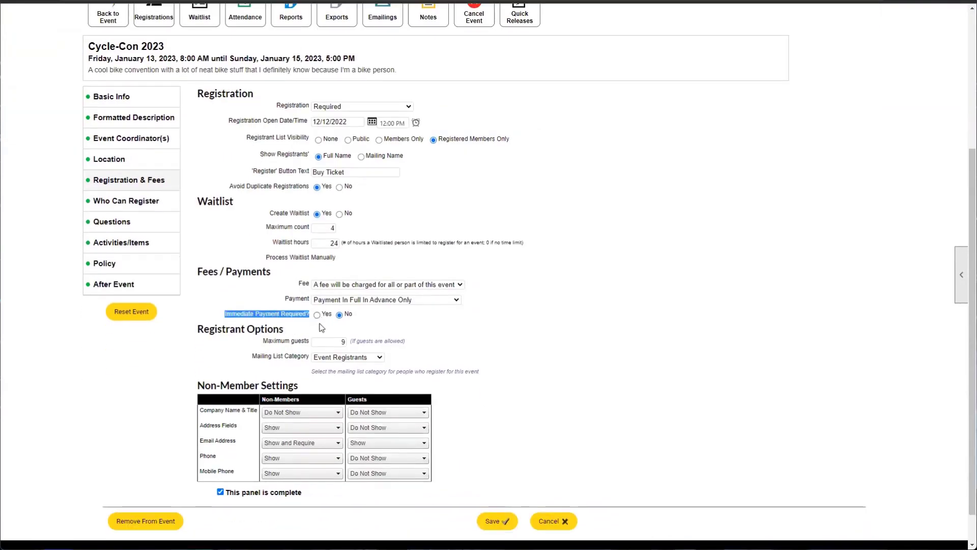
left_click(318, 323)
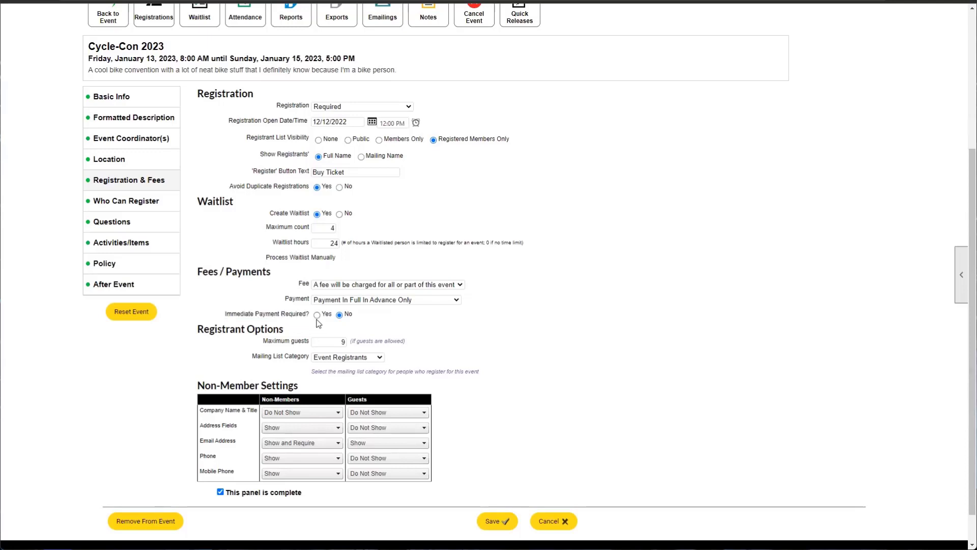
left_click(317, 316)
left_click(372, 322)
scroll(217, 316, "up", 2)
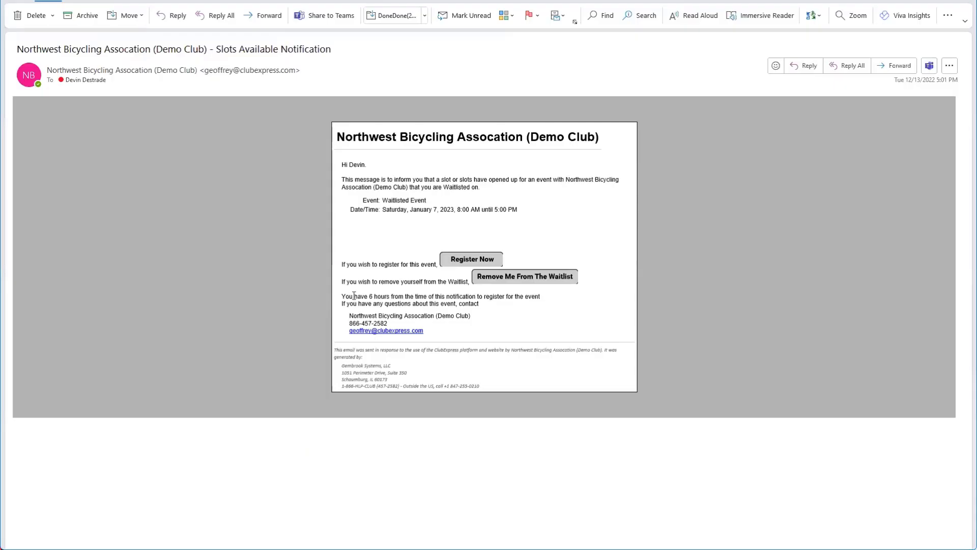
Step: In Outlook, highlight the registration time limit and contact lines in the waitlist Slots Available Notification email
left_click(381, 299)
left_click_drag(349, 298, 559, 299)
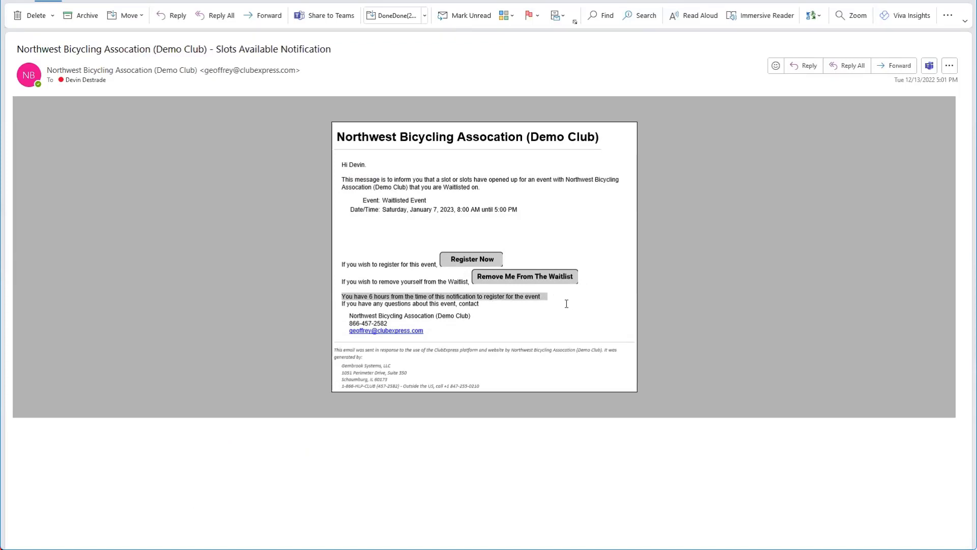
left_click(544, 299)
triple_click(354, 299)
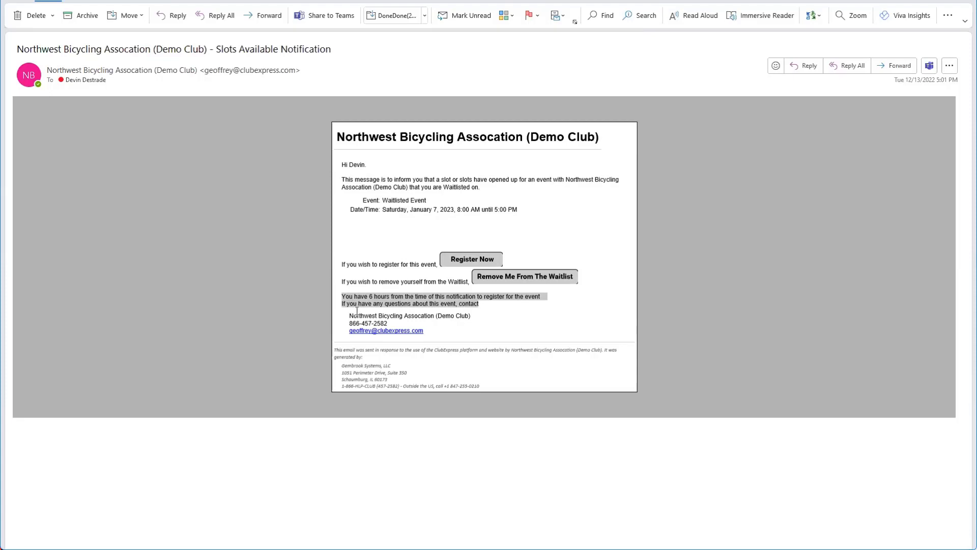
Step: Highlight the registration time limit lines and the sent date and time in the waitlist Slots Available Notification email
left_click(340, 298)
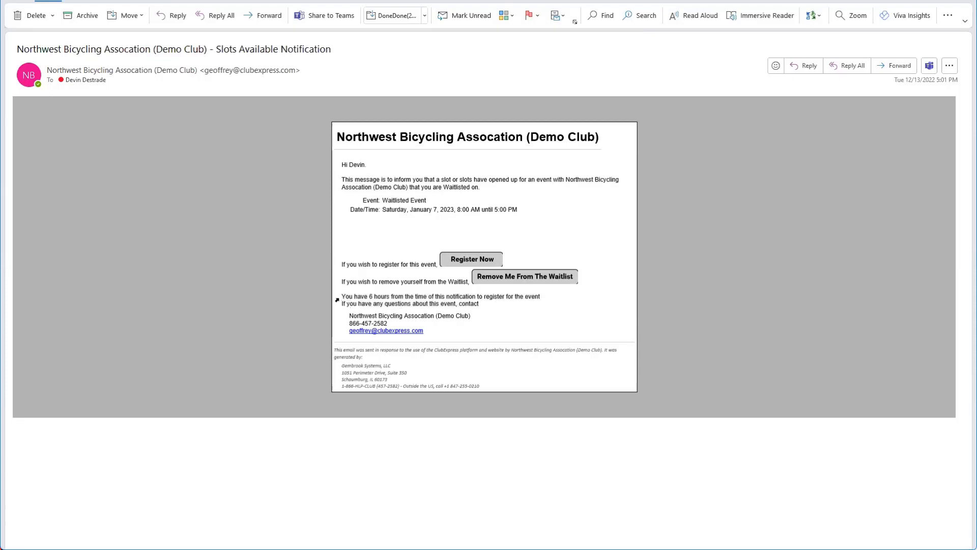
left_click_drag(341, 297, 492, 306)
left_click(492, 305)
left_click_drag(342, 296, 477, 297)
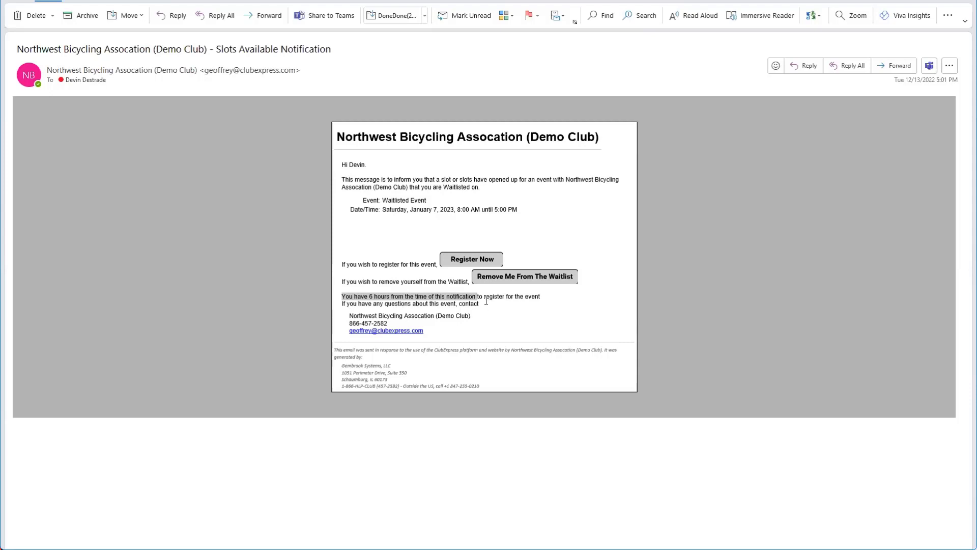
left_click_drag(481, 304, 376, 297)
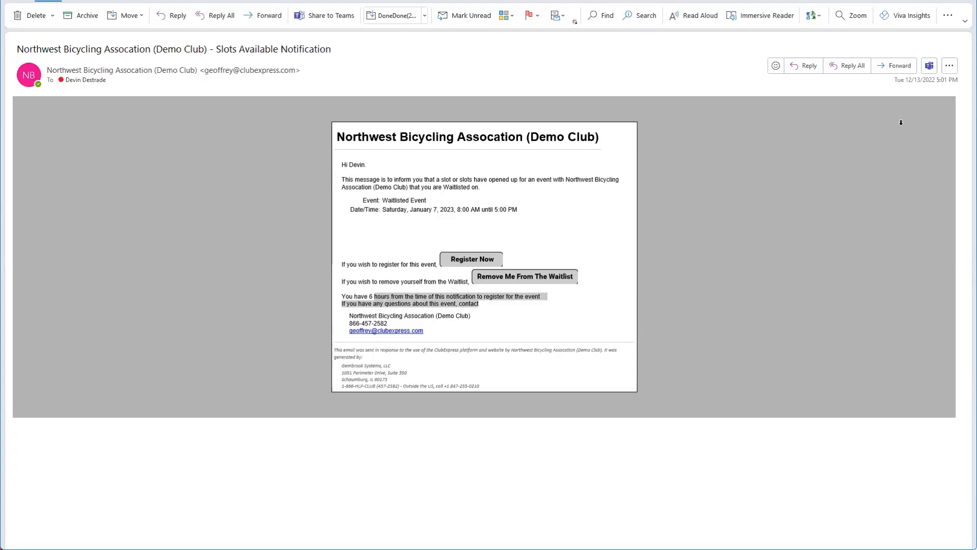
left_click_drag(915, 82, 953, 84)
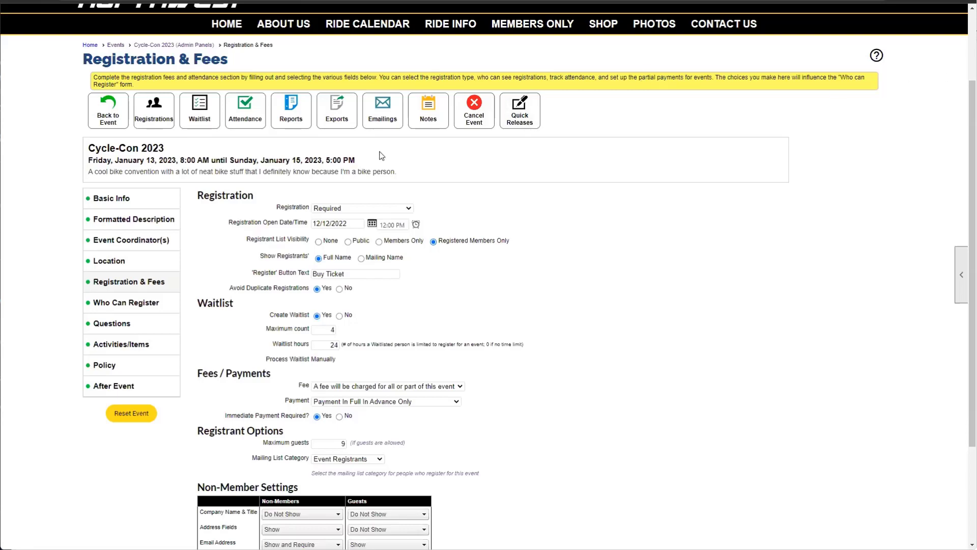
Step: Back on the club website, browse the available reports for Cycle-Con 2023 and close the report selection
left_click(299, 131)
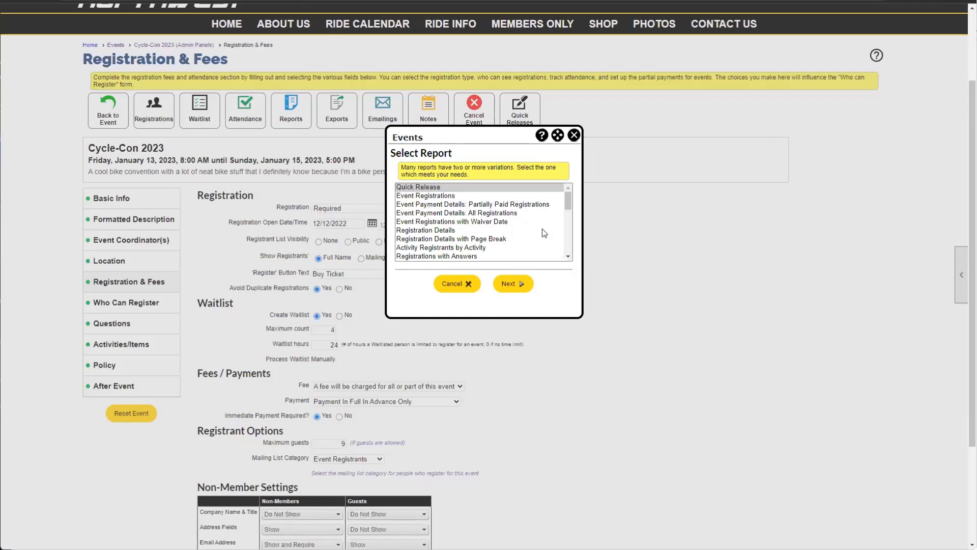
scroll(543, 227, "down", 2)
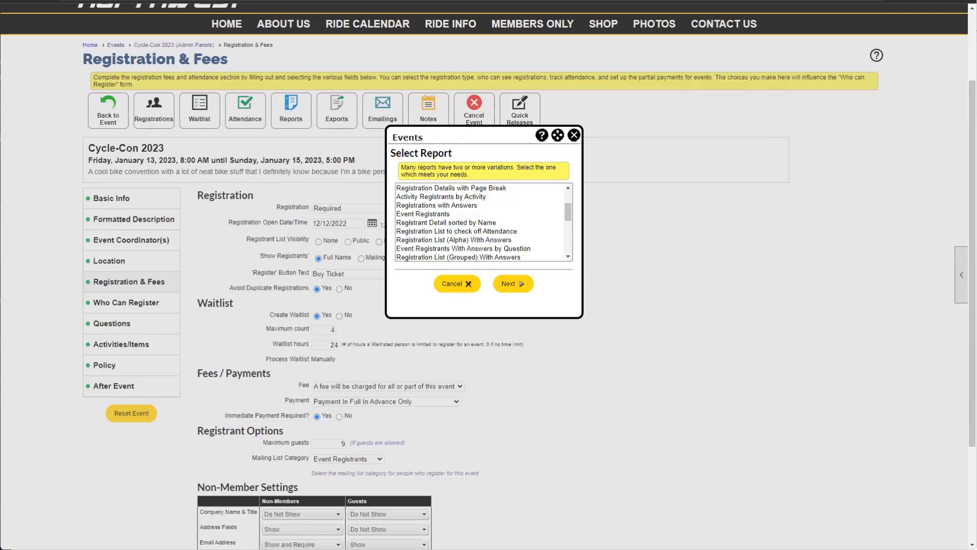
left_click(574, 135)
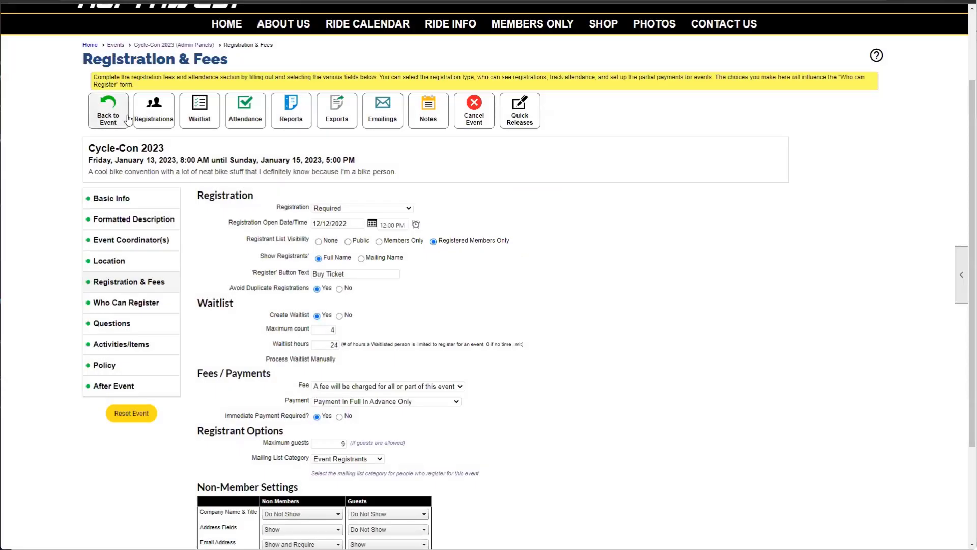
Step: Open the Registration Manager for Cycle-Con 2023 and highlight the registrant rows and the # Reg. column heading
left_click(151, 121)
scroll(89, 312, "down", 1)
left_click_drag(89, 311, 119, 446)
left_click(119, 447)
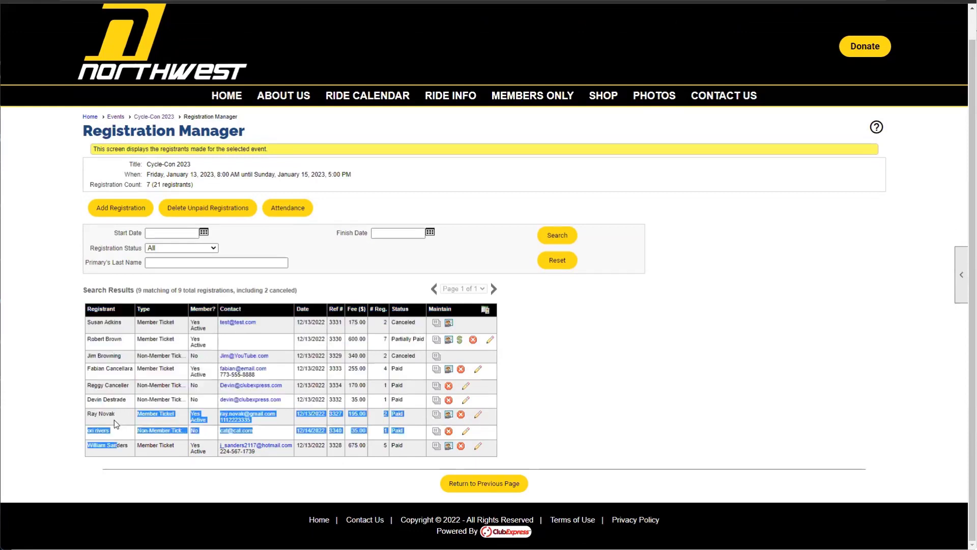
left_click_drag(370, 310, 386, 311)
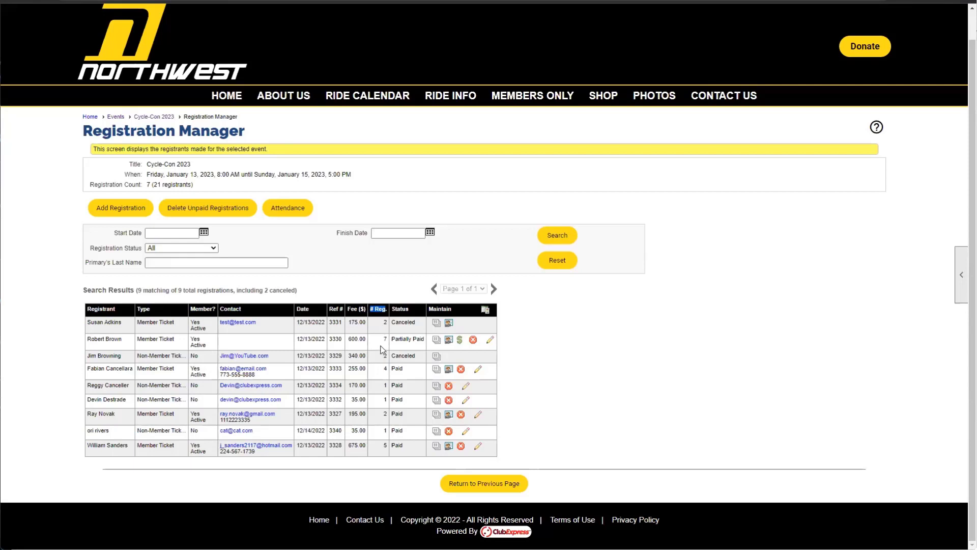
Step: Highlight individual registrants and their # Reg. values to compare group registrations with single-person registrations
left_click_drag(86, 342, 115, 347)
left_click(124, 344)
left_click_drag(124, 340, 92, 324)
left_click(220, 353)
left_click_drag(382, 343, 391, 345)
left_click_drag(382, 385, 388, 386)
mouse_move(88, 388)
left_mouse_down()
mouse_move(125, 398)
mouse_move(85, 404)
left_mouse_up()
left_click(85, 404)
double_click(385, 399)
left_click(386, 405)
double_click(386, 339)
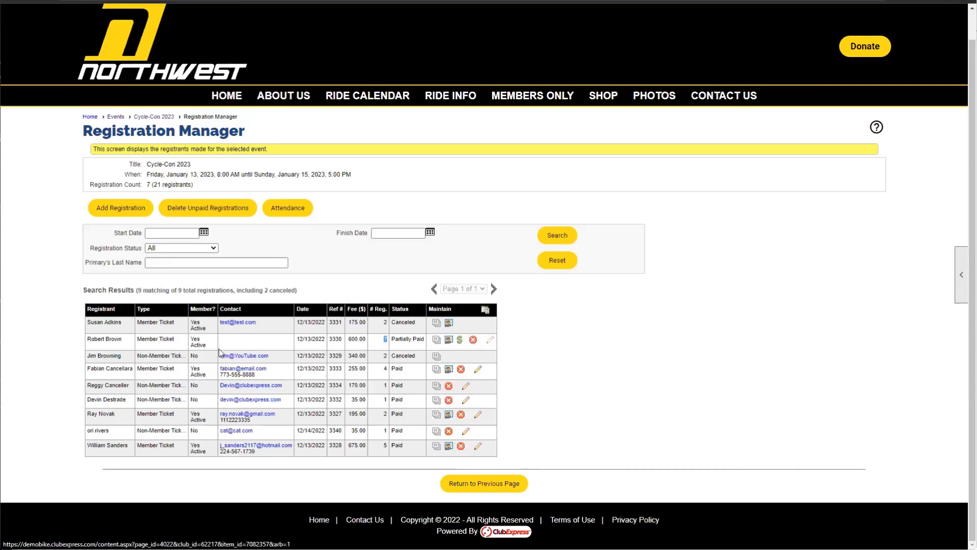
Step: Highlight the primary registrant's name and the # Reg. value of the partially paid registration
left_click_drag(122, 339, 87, 340)
left_click(88, 341)
double_click(386, 340)
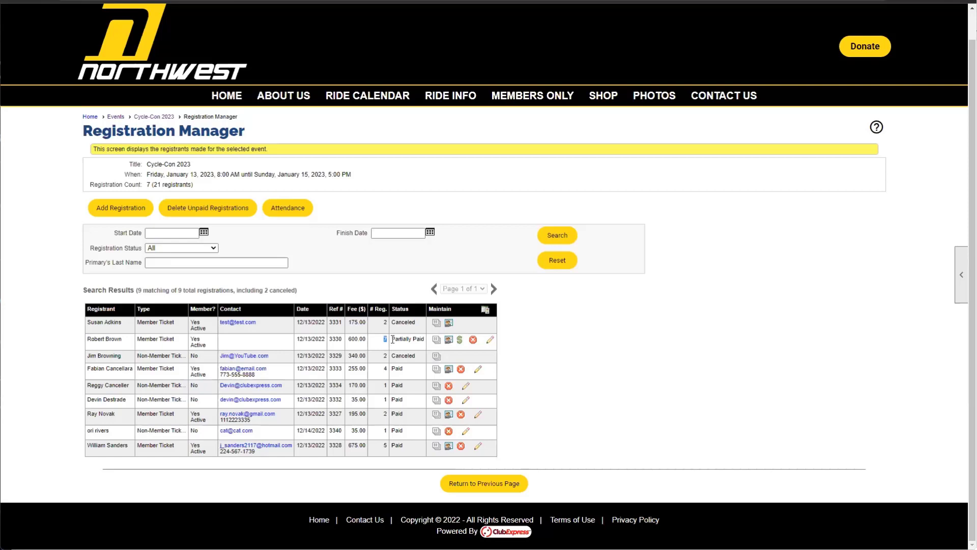
left_click_drag(118, 343, 89, 344)
double_click(387, 341)
left_click(125, 347)
left_click(87, 343)
Step: Return from the Registration Manager to the Cycle-Con 2023 admin panels and reset the event
left_click(466, 488)
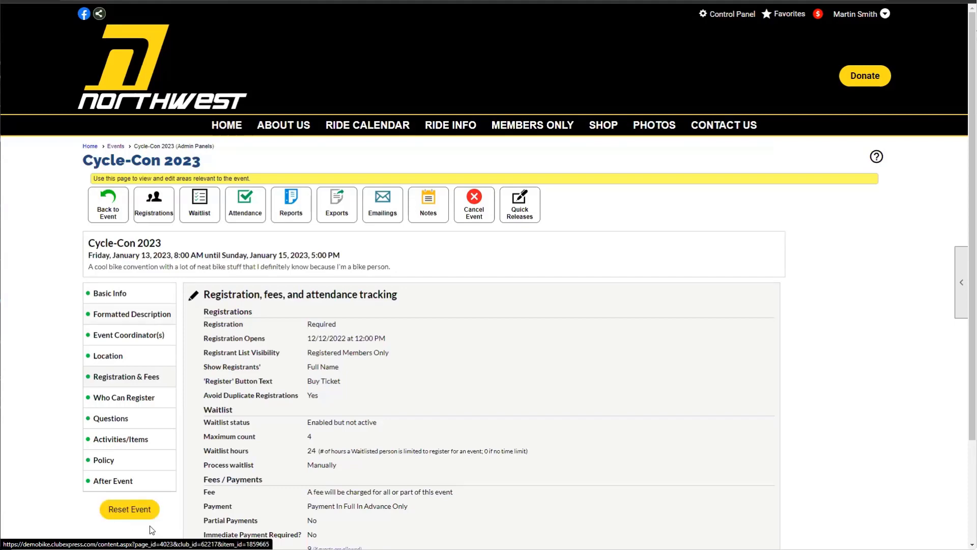
left_click(536, 74)
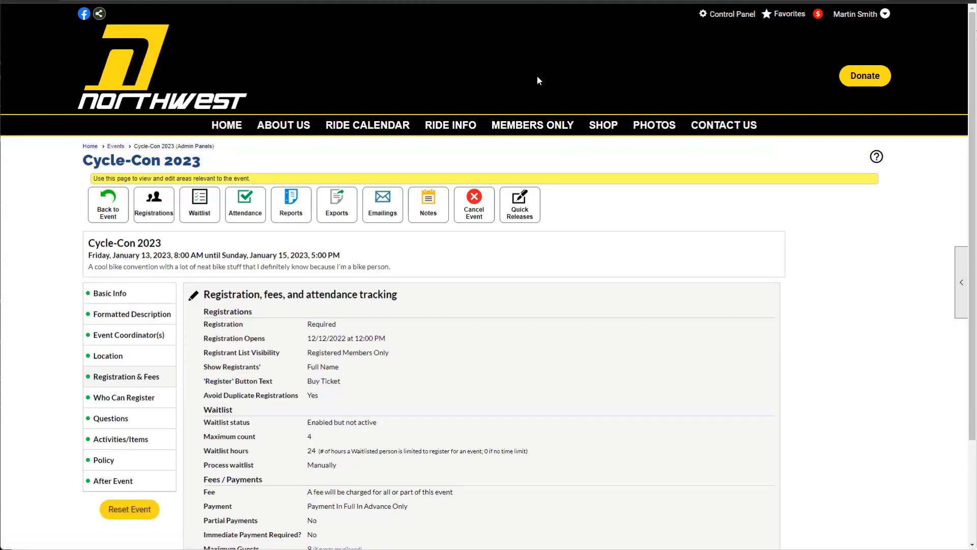
Step: Look at the event's registrations once more, return to the admin panels, and reset Cycle-Con 2023 again
left_click(482, 302)
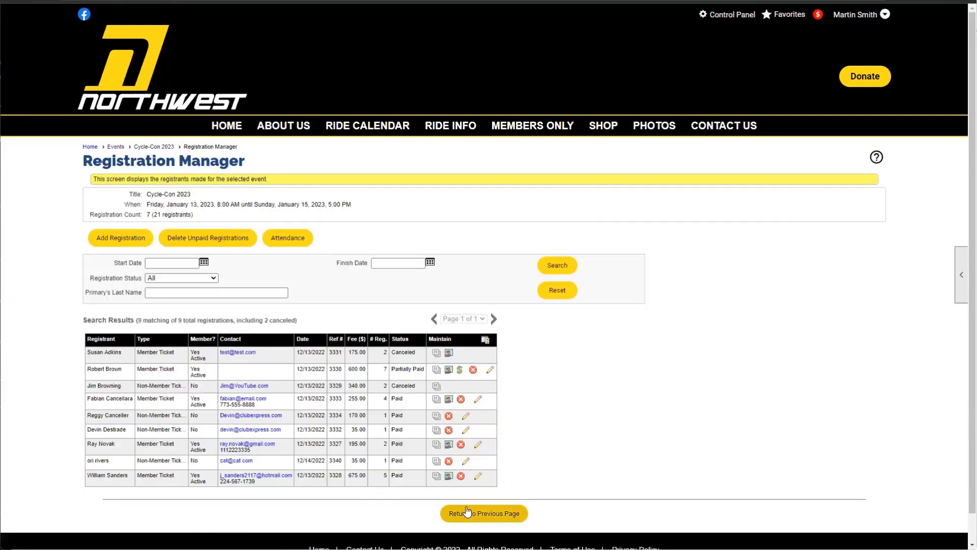
key("alt+Left")
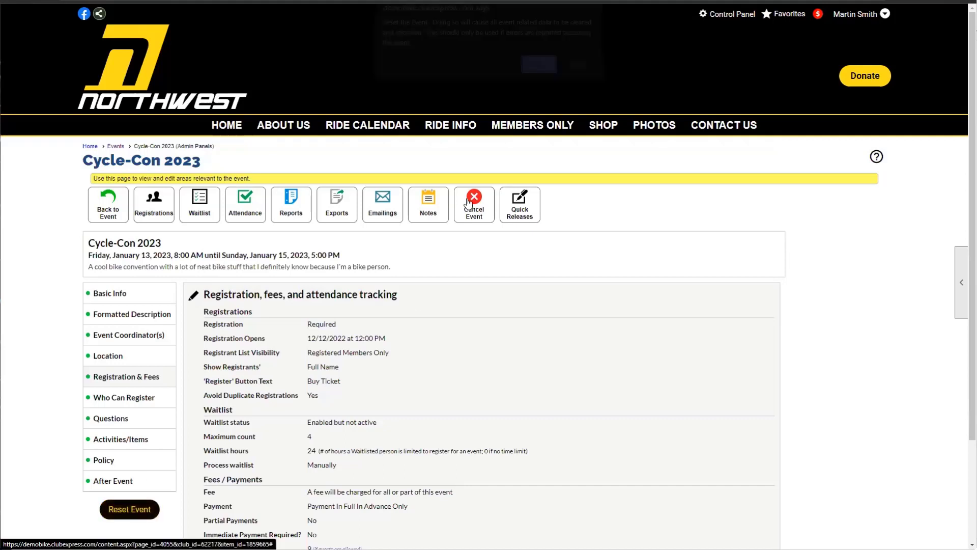
left_click(131, 510)
left_click(533, 75)
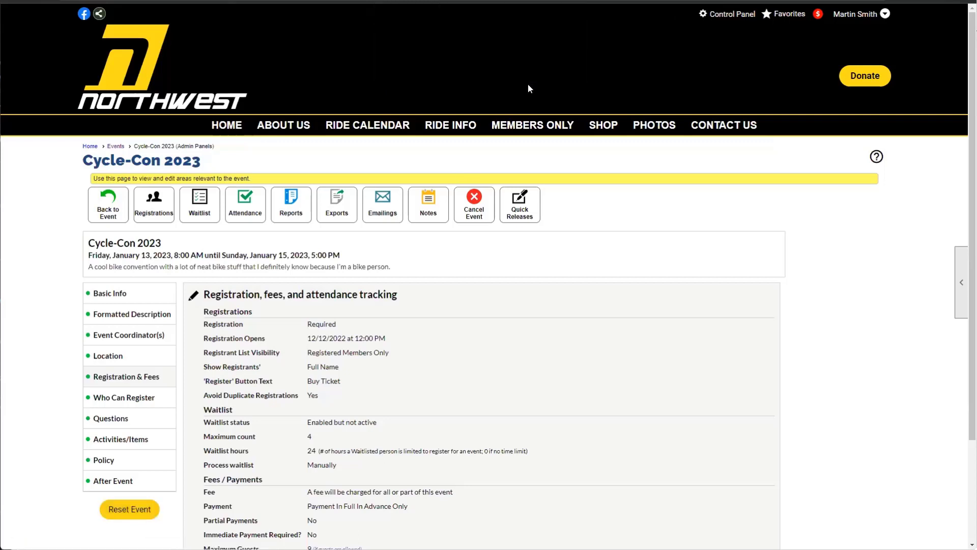